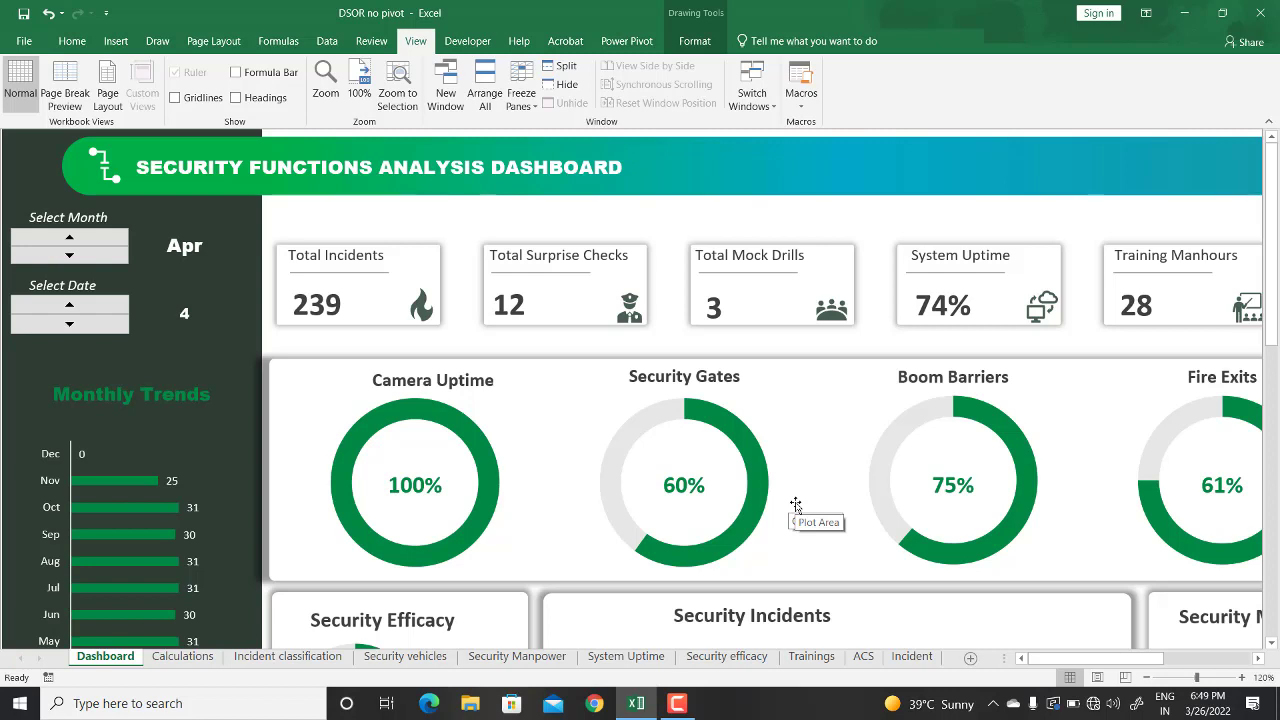
- Review the summary cards on the Dashboard sheet from Total Incidents through Total Material
{"action": "left_click", "coordinate": [72, 41]}
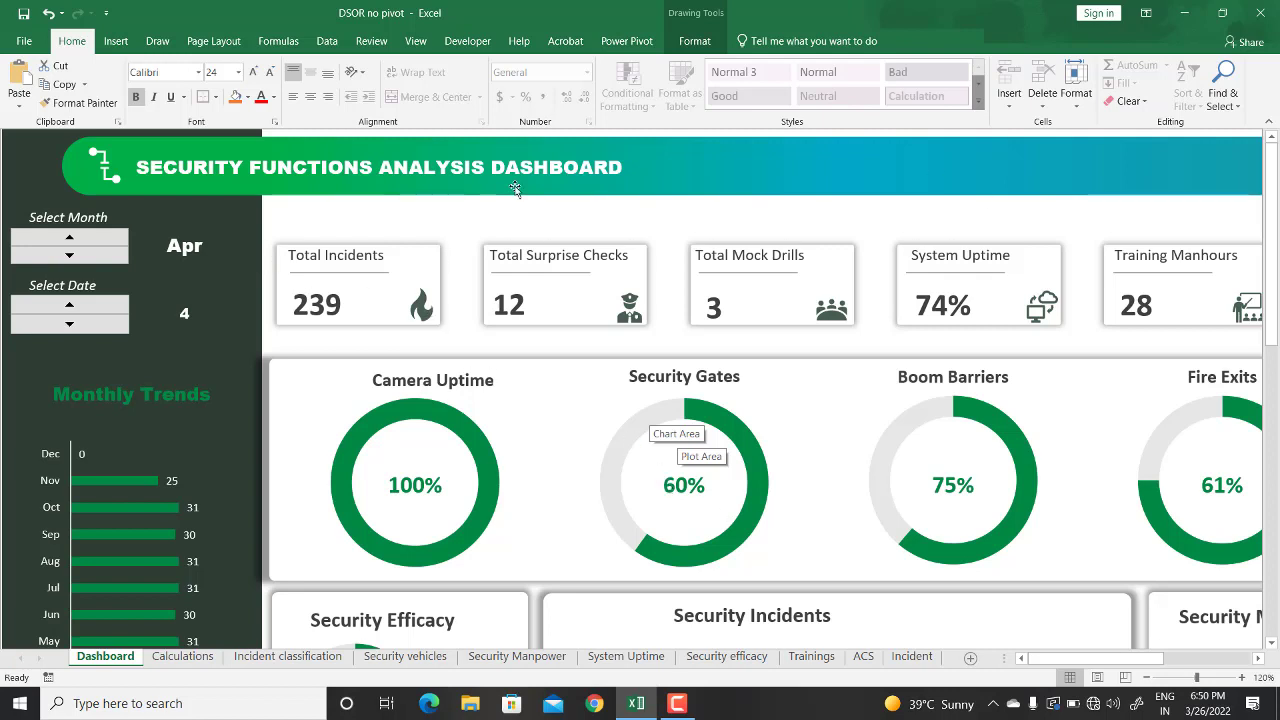
{"action": "left_click", "coordinate": [1257, 659]}
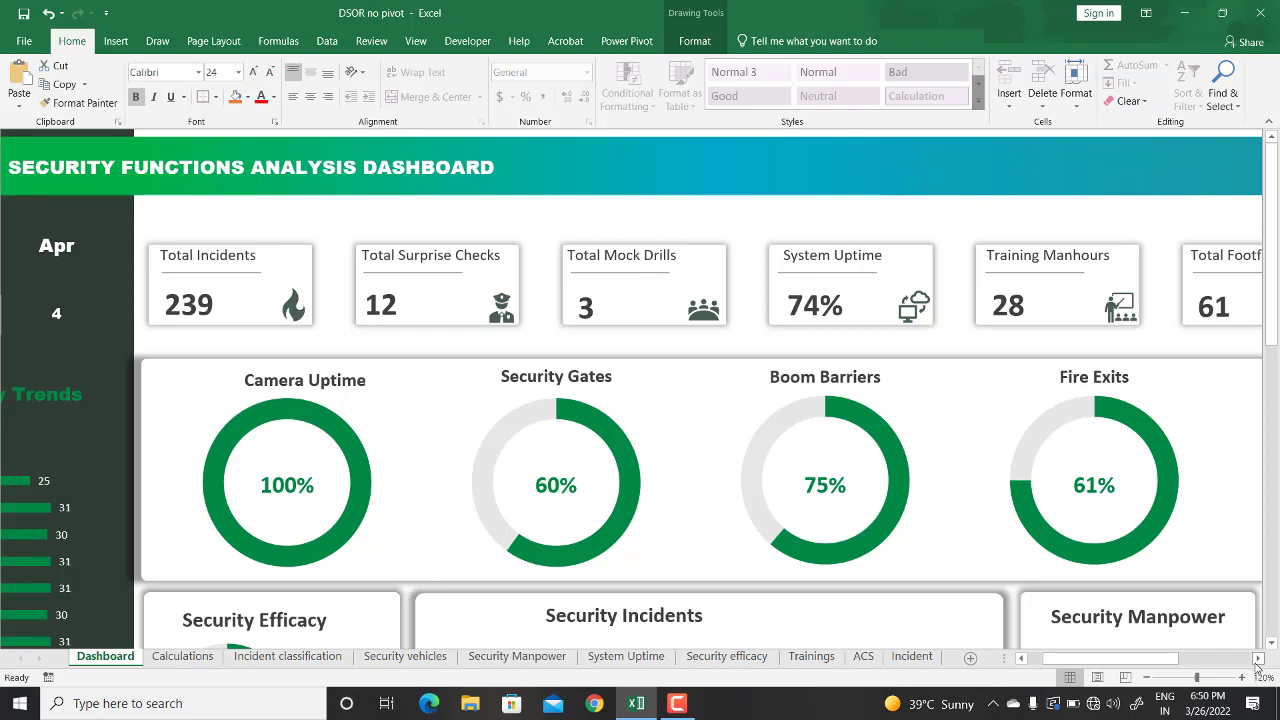
{"action": "scroll", "coordinate": [1122, 320], "scroll_direction": "right", "scroll_amount": 2}
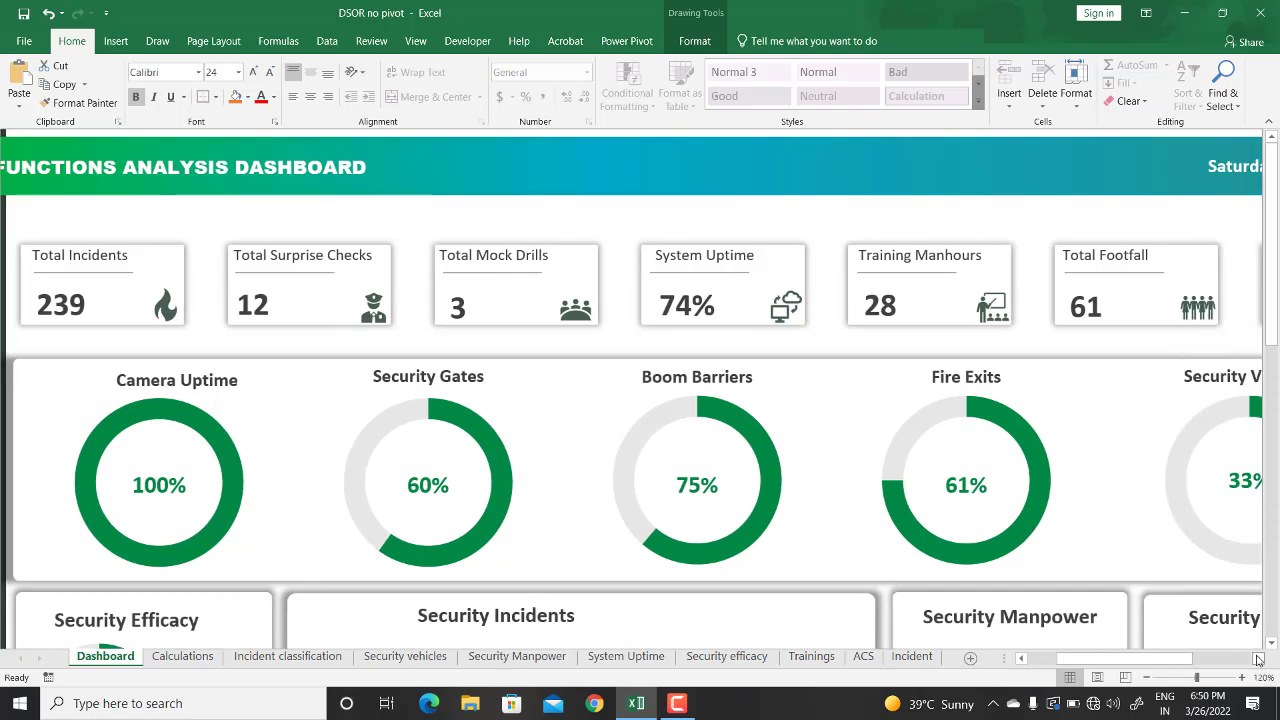
{"action": "left_click", "coordinate": [1258, 658]}
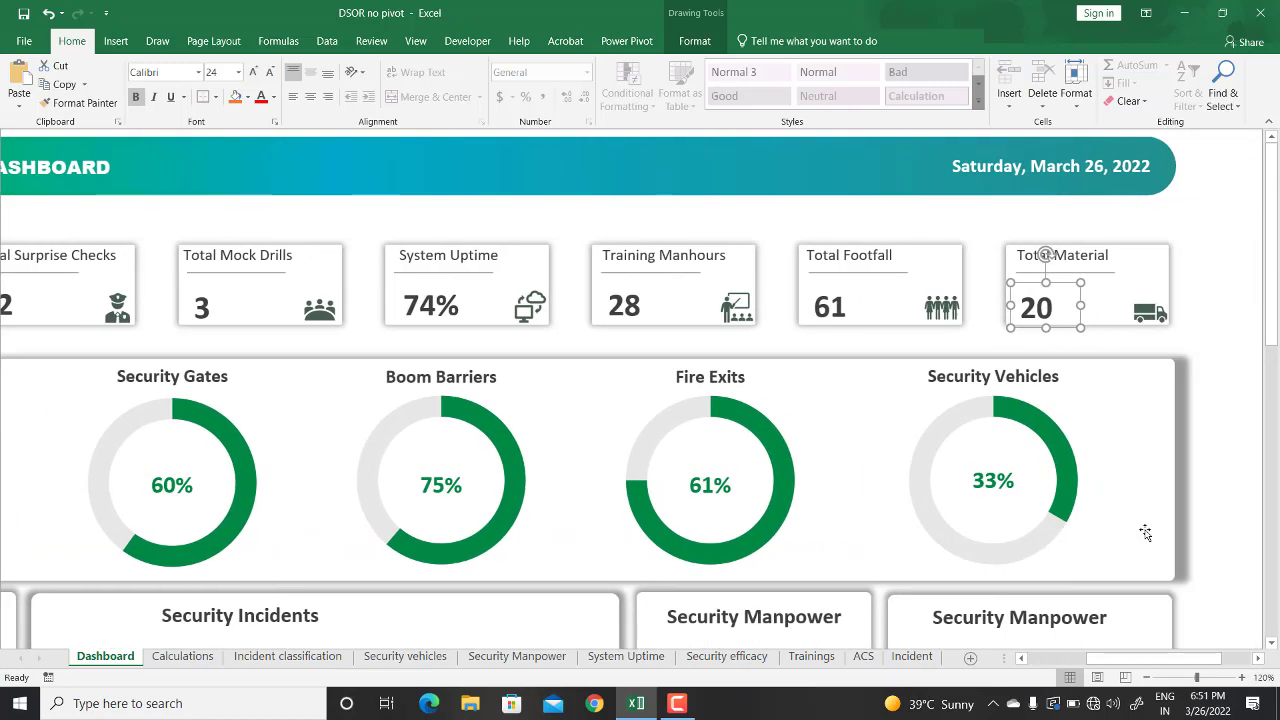
{"action": "left_click", "coordinate": [1208, 345]}
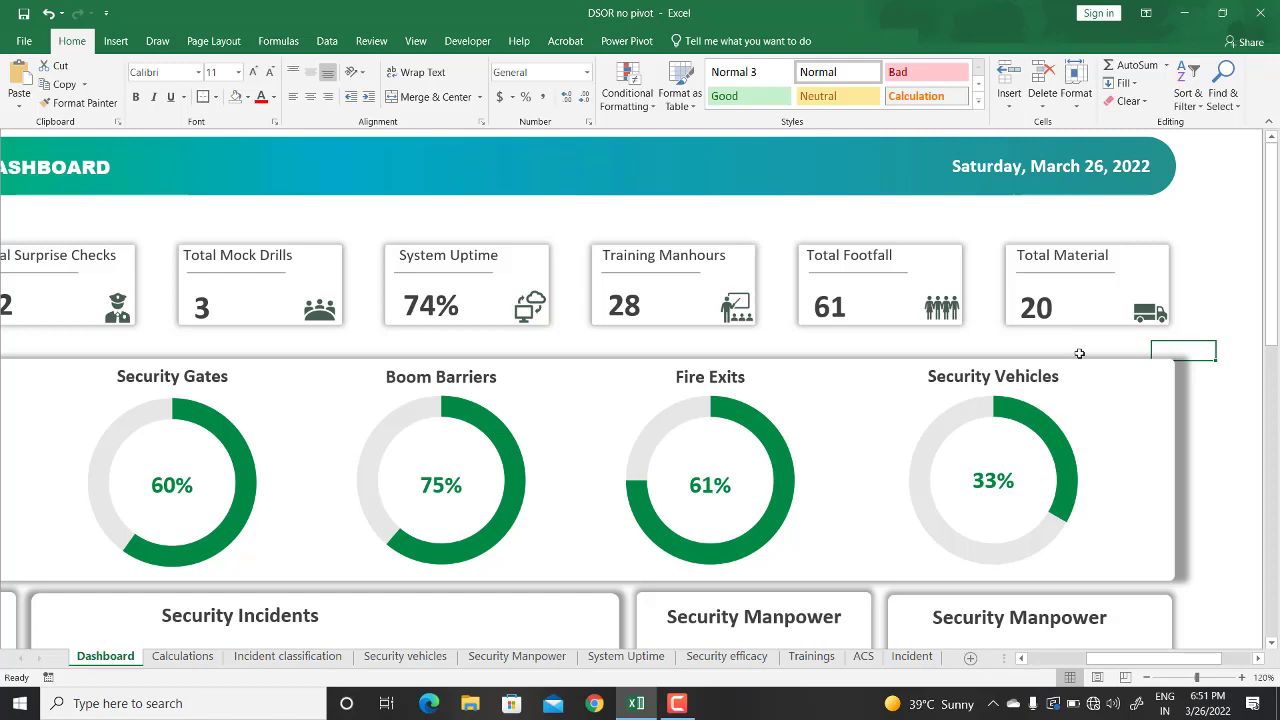
- Examine the uptime gauges for cameras, security gates, boom barriers, fire exits and security vehicles
{"action": "scroll", "coordinate": [866, 434], "scroll_direction": "down", "scroll_amount": 2}
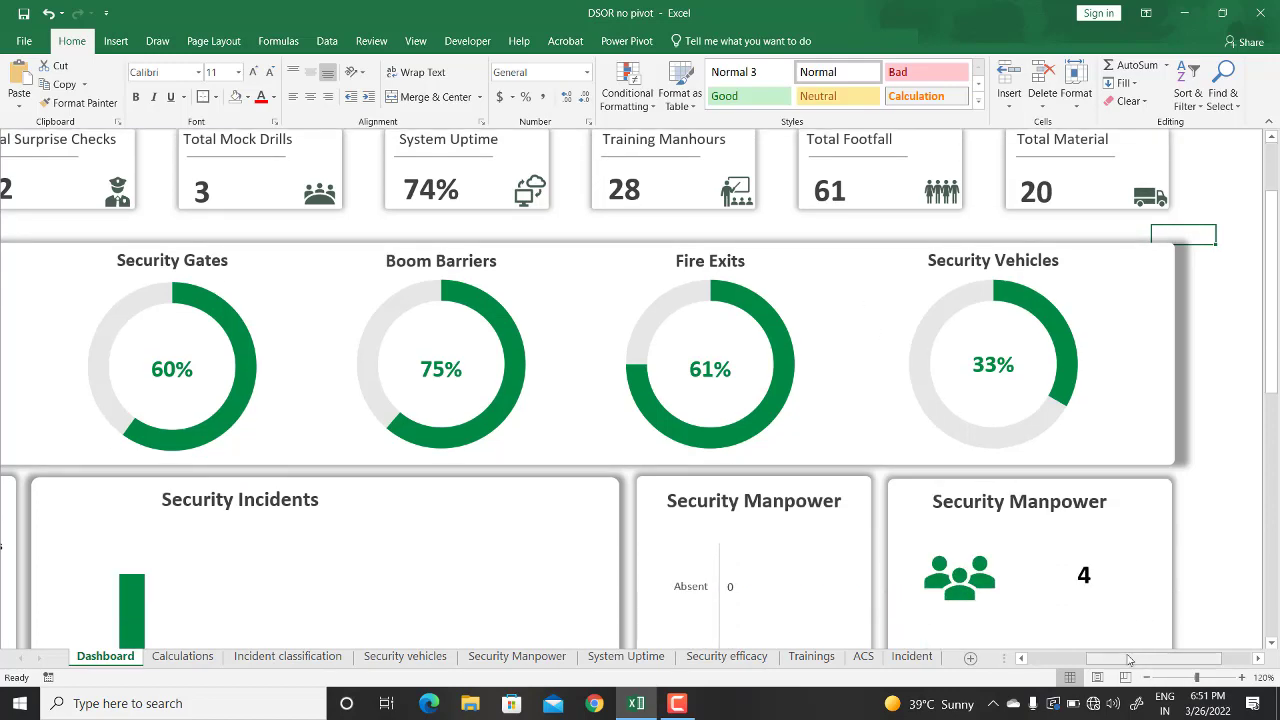
{"action": "left_click_drag", "start_coordinate": [1130, 660], "coordinate": [1095, 655]}
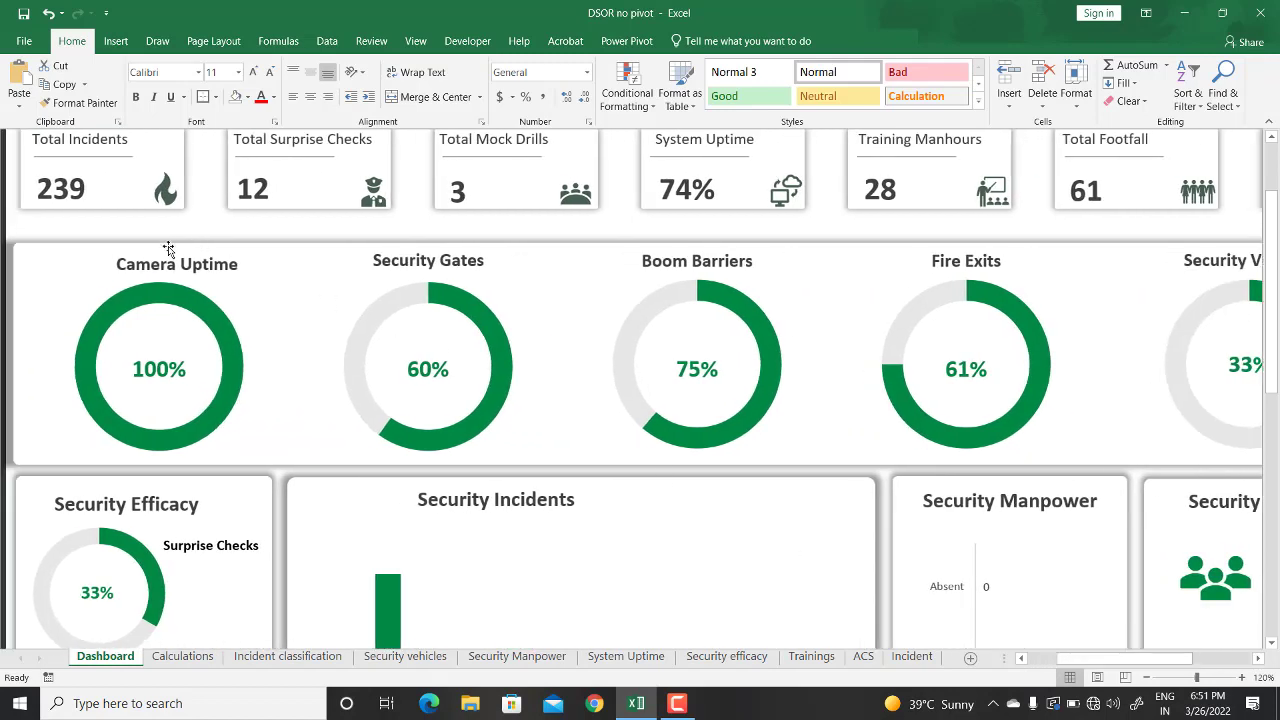
{"action": "mouse_move", "coordinate": [143, 298]}
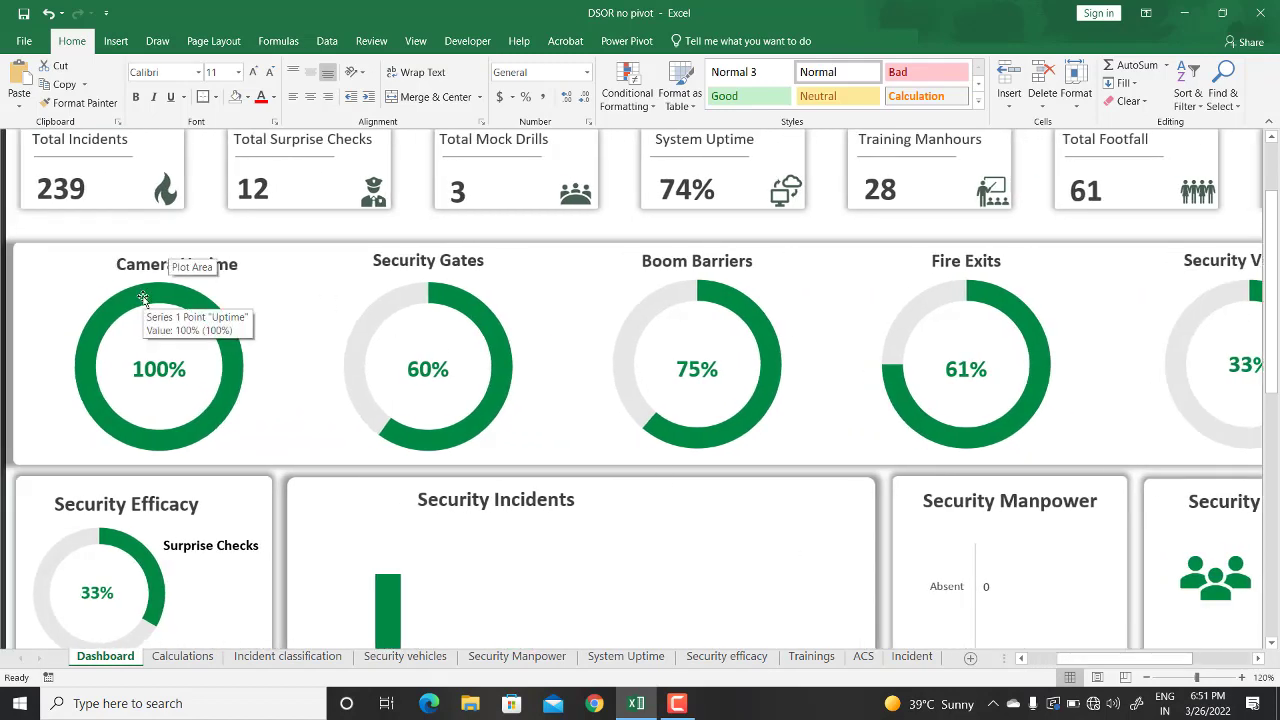
{"action": "scroll", "coordinate": [595, 455], "scroll_direction": "up", "scroll_amount": 2}
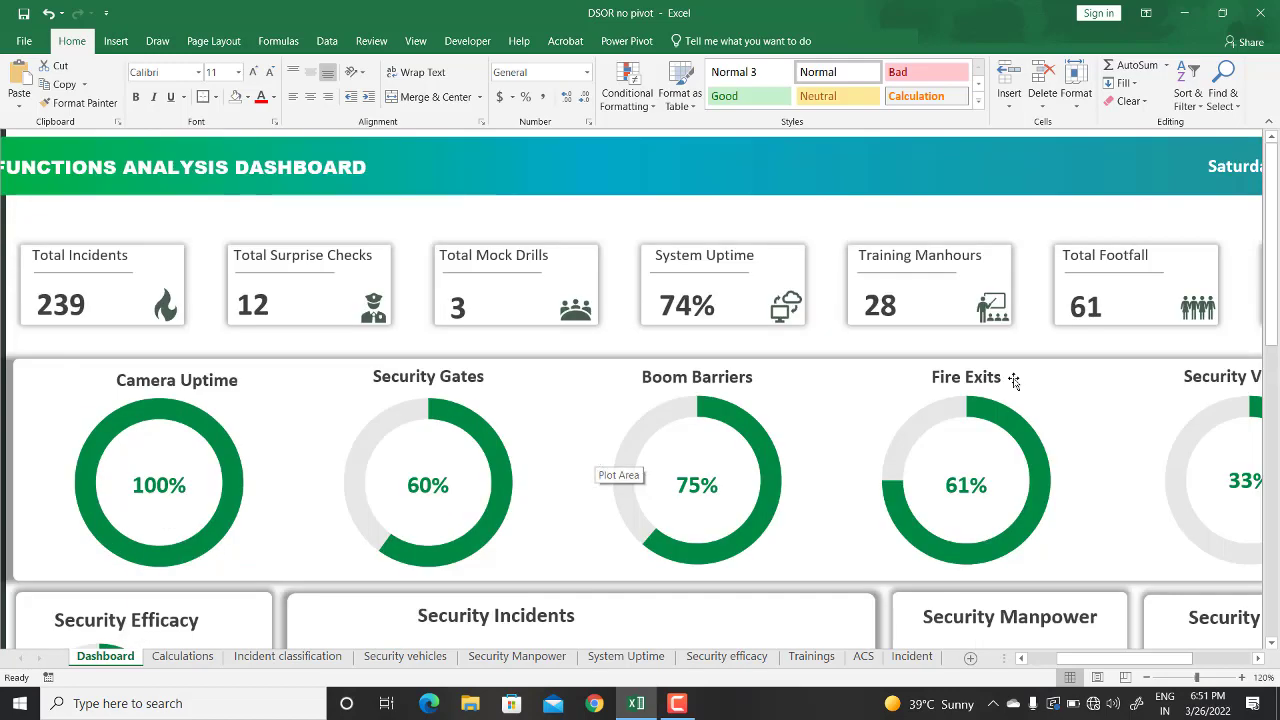
{"action": "left_click_drag", "start_coordinate": [1180, 660], "coordinate": [1153, 664]}
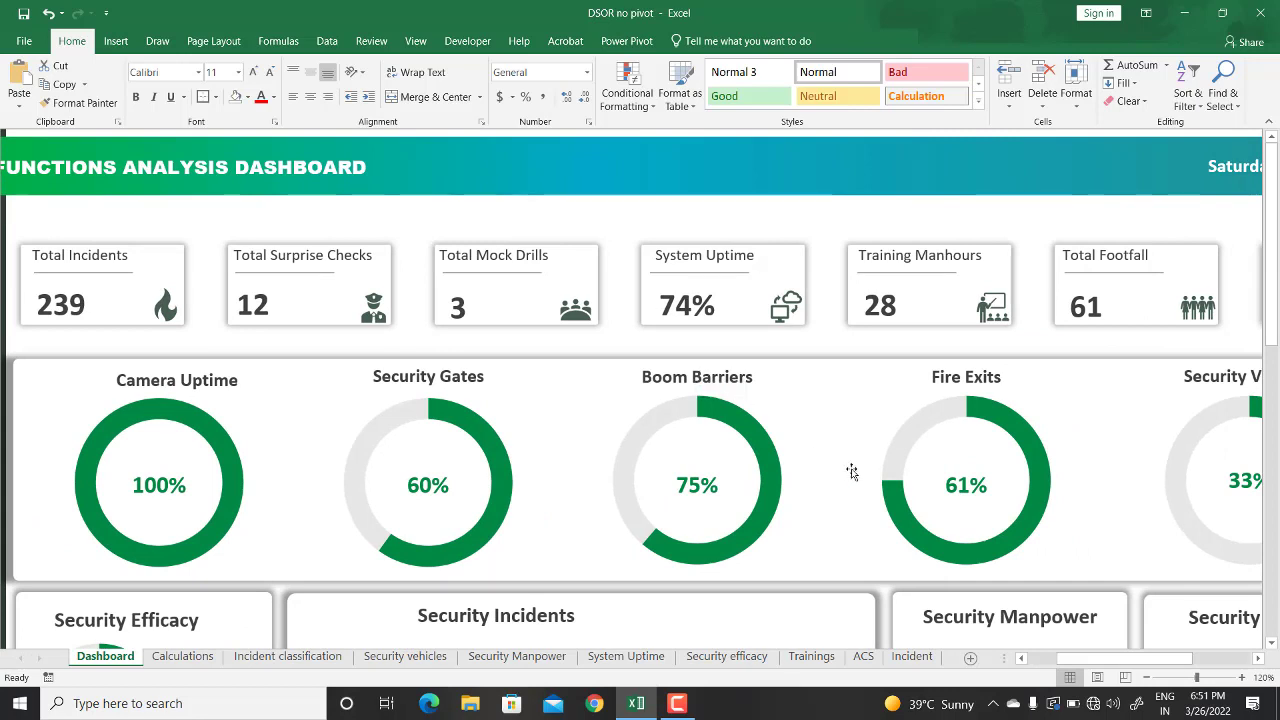
{"action": "mouse_move", "coordinate": [894, 502]}
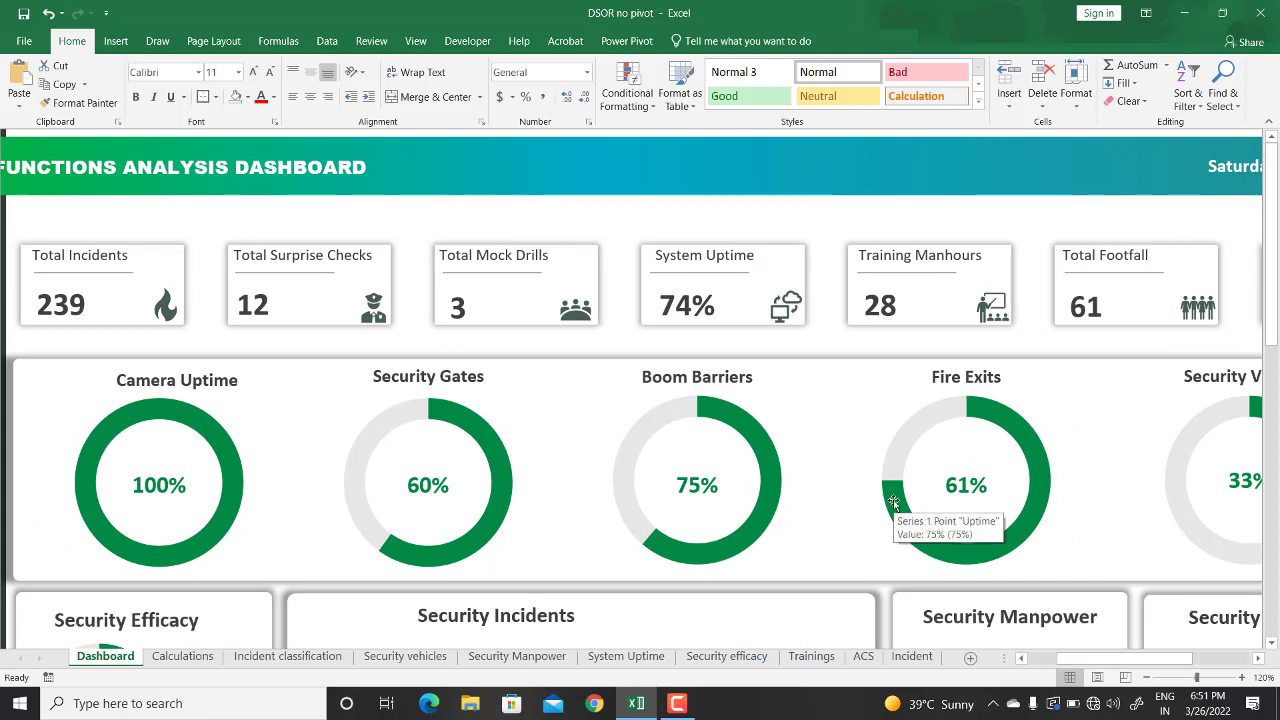
{"action": "scroll", "coordinate": [860, 497], "scroll_direction": "down", "scroll_amount": 1}
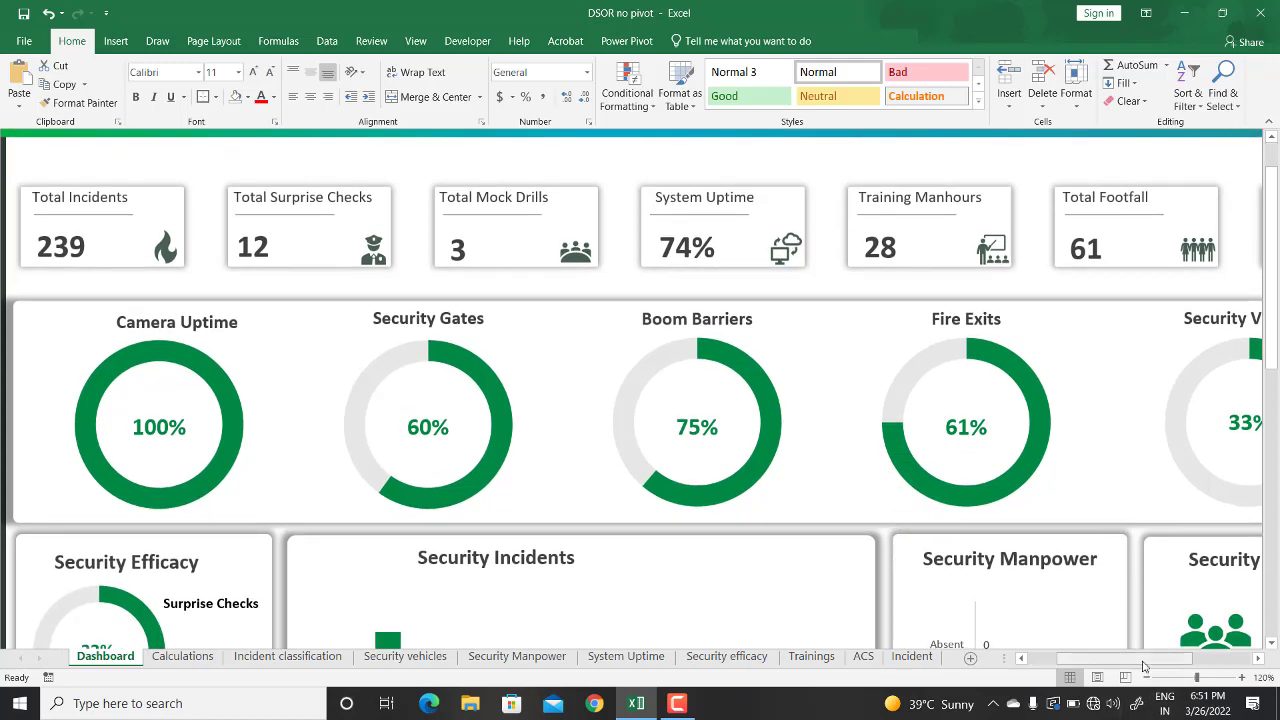
{"action": "scroll", "coordinate": [1125, 658], "scroll_direction": "left", "scroll_amount": 3}
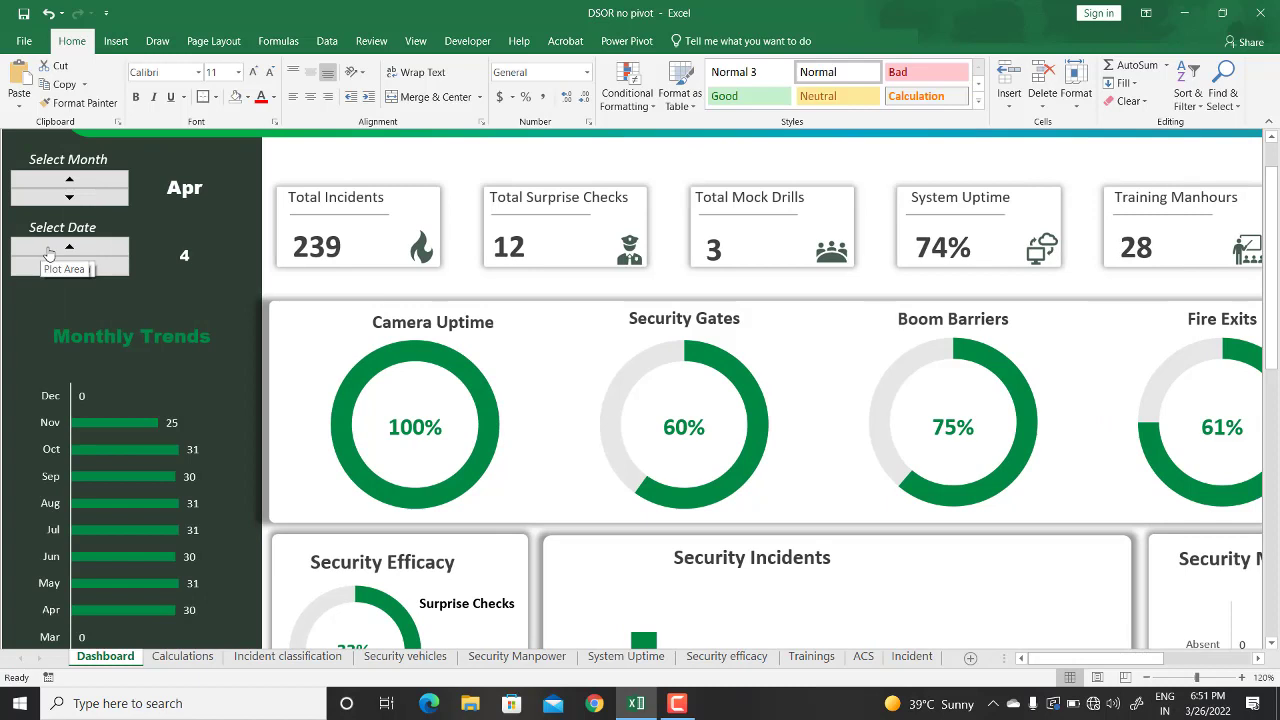
- Try the dashboard selectors by raising the date to 9 and switching the month to May and back to Apr
{"action": "left_click_drag", "start_coordinate": [84, 248], "coordinate": [84, 248]}
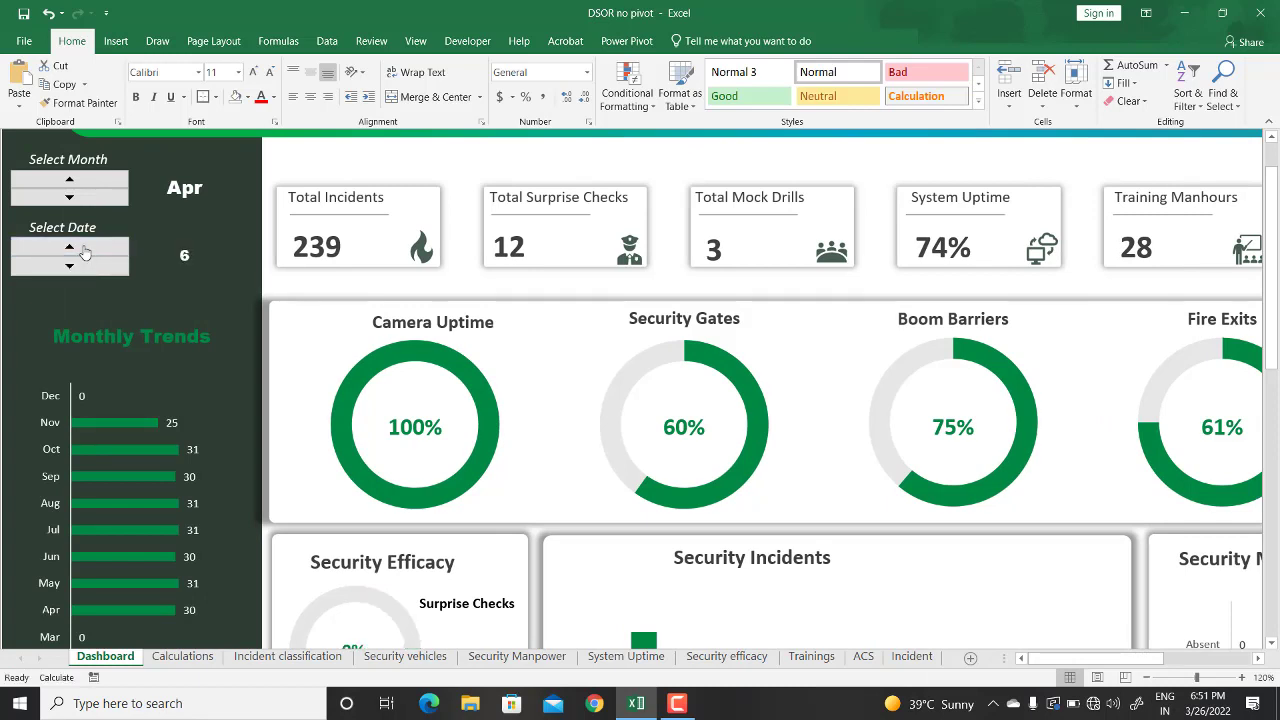
{"action": "left_click", "coordinate": [71, 180]}
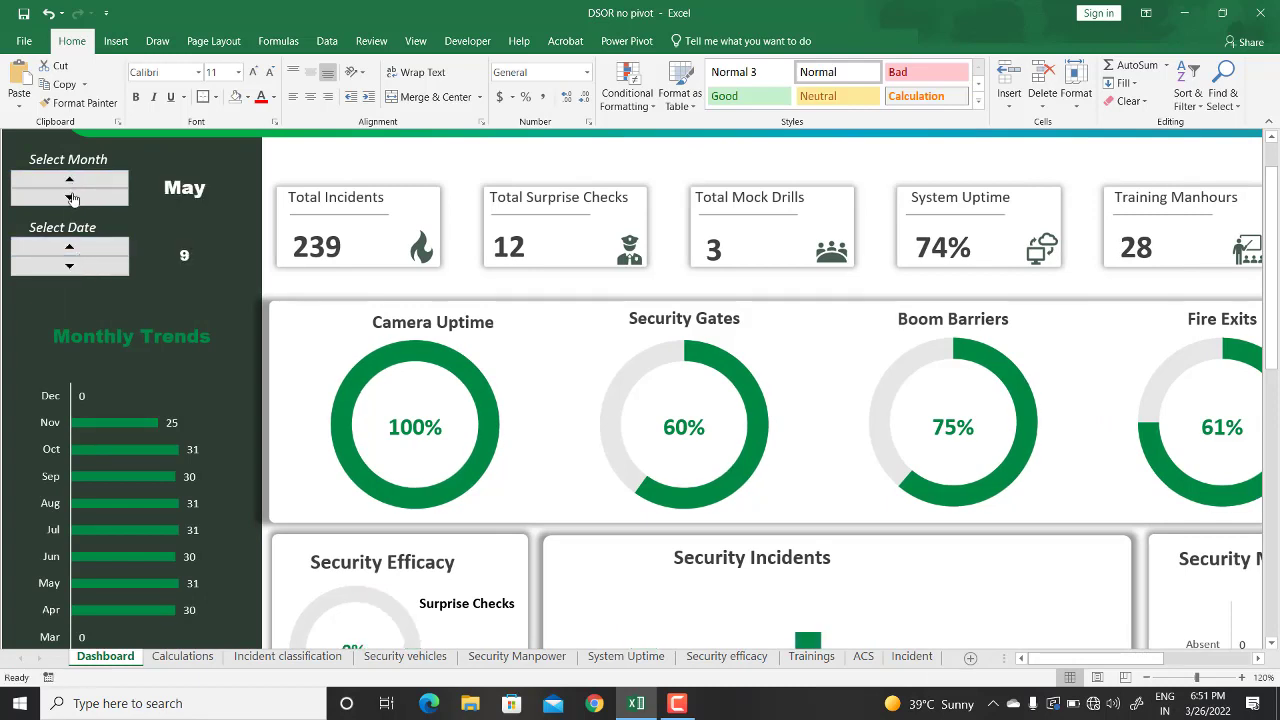
{"action": "left_click", "coordinate": [71, 198]}
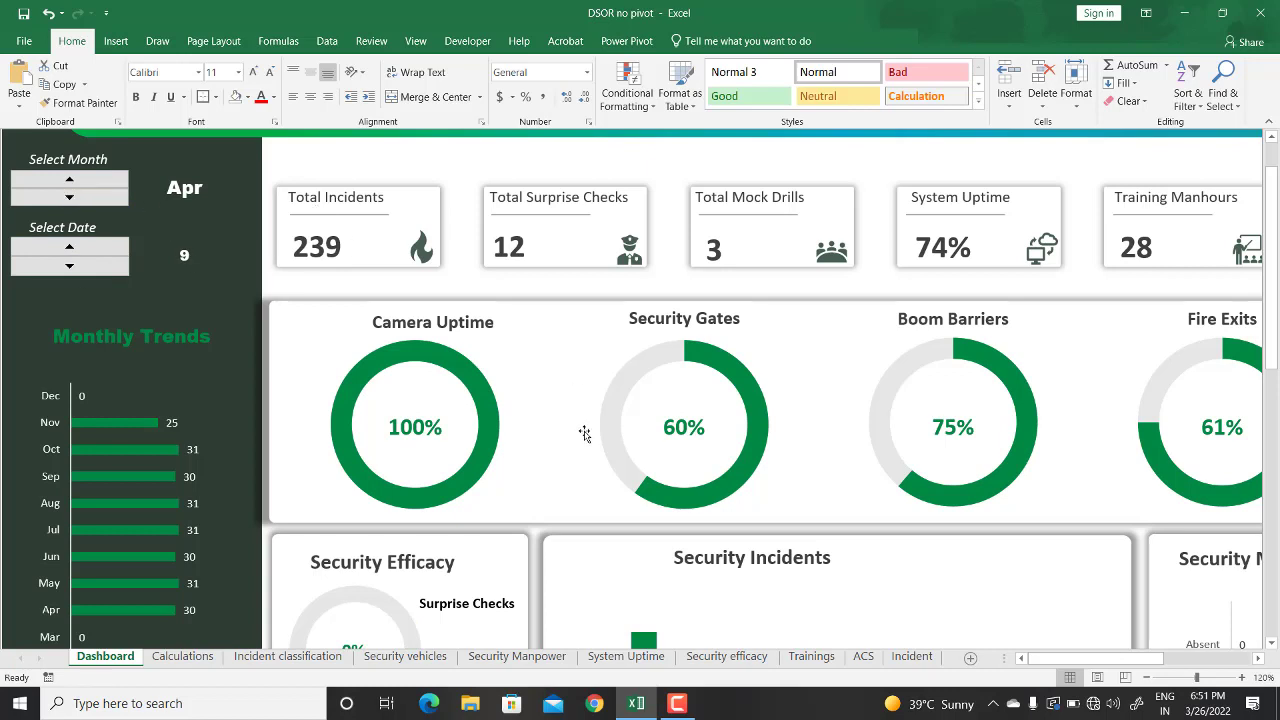
- Inspect the uptime gauges again, along with the Security Efficacy, Security Incidents and Security Manpower charts below them
{"action": "left_click_drag", "start_coordinate": [1095, 665], "coordinate": [1131, 665]}
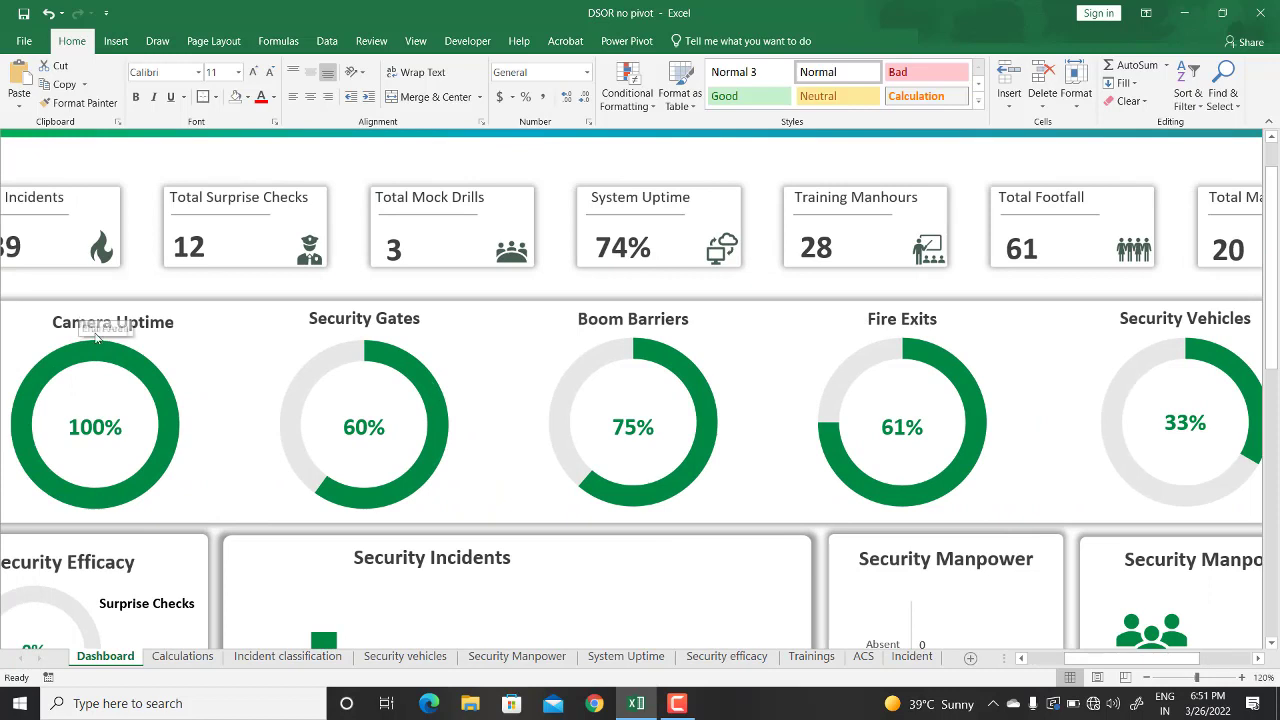
{"action": "mouse_move", "coordinate": [419, 375]}
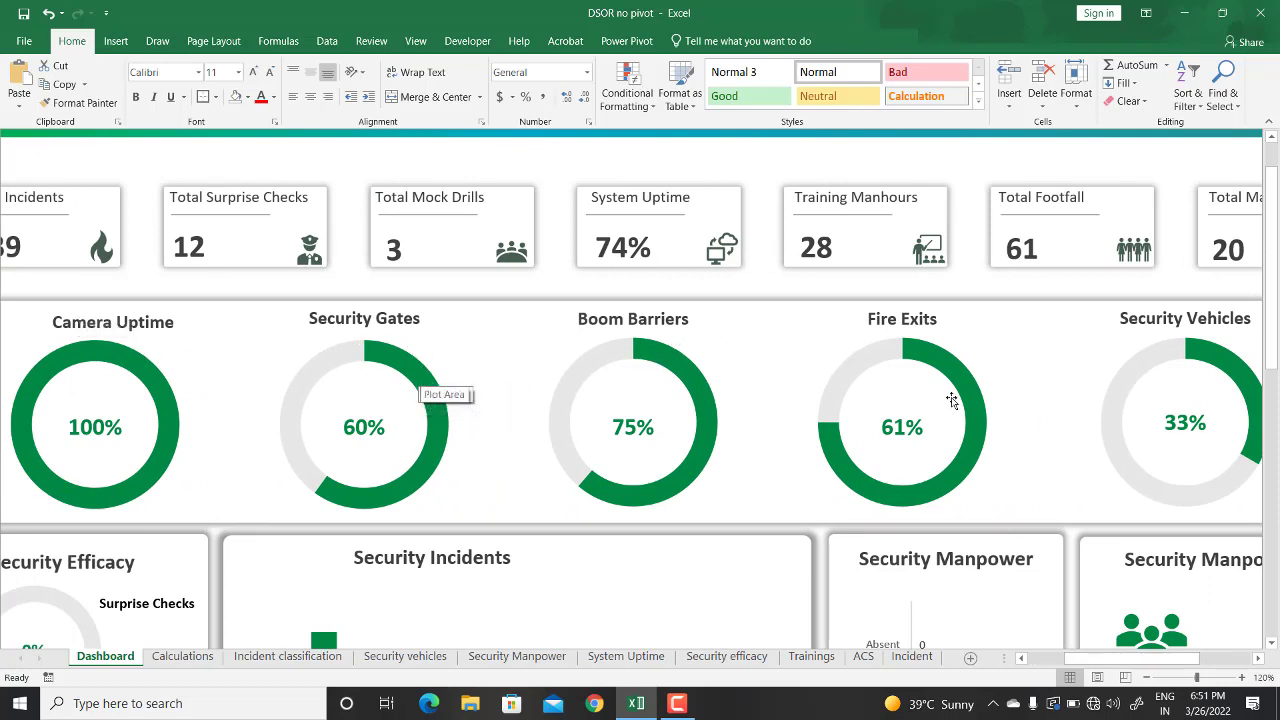
{"action": "mouse_move", "coordinate": [1097, 663]}
{"action": "left_mouse_down"}
{"action": "mouse_move", "coordinate": [1120, 667]}
{"action": "mouse_move", "coordinate": [1074, 664]}
{"action": "left_mouse_up"}
{"action": "scroll", "coordinate": [537, 443], "scroll_direction": "down", "scroll_amount": 4}
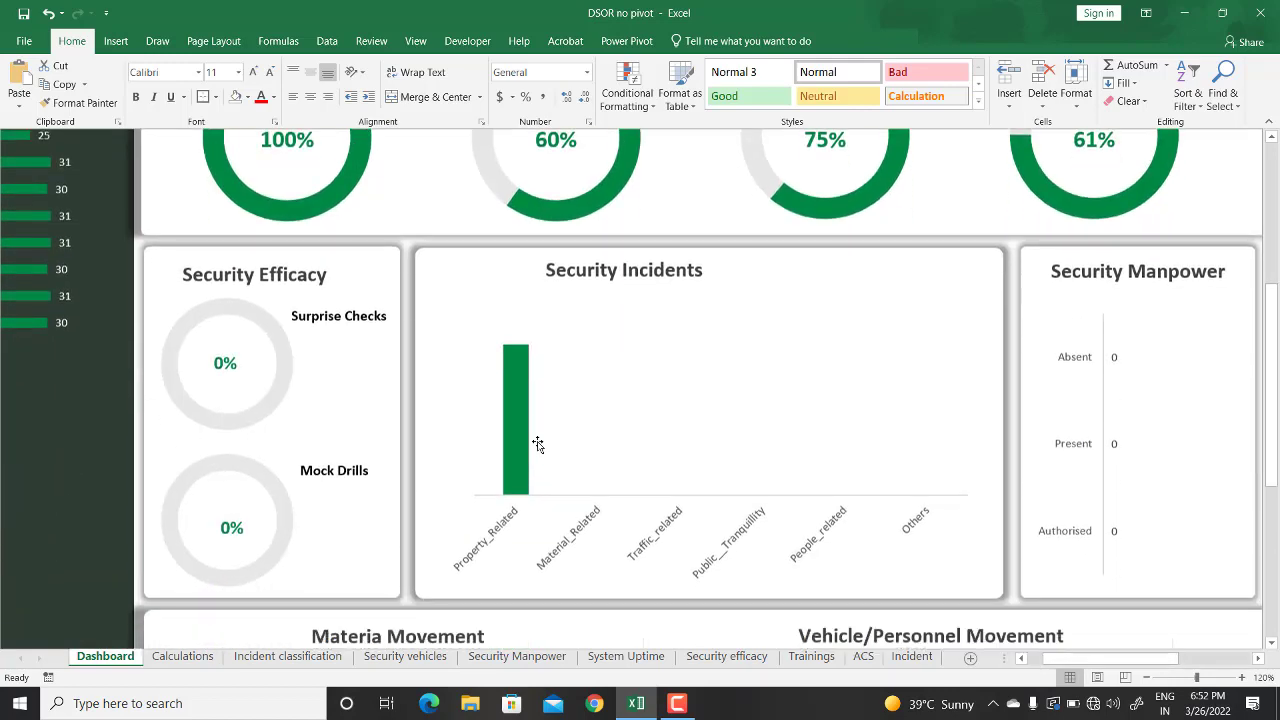
{"action": "scroll", "coordinate": [537, 443], "scroll_direction": "down", "scroll_amount": 1}
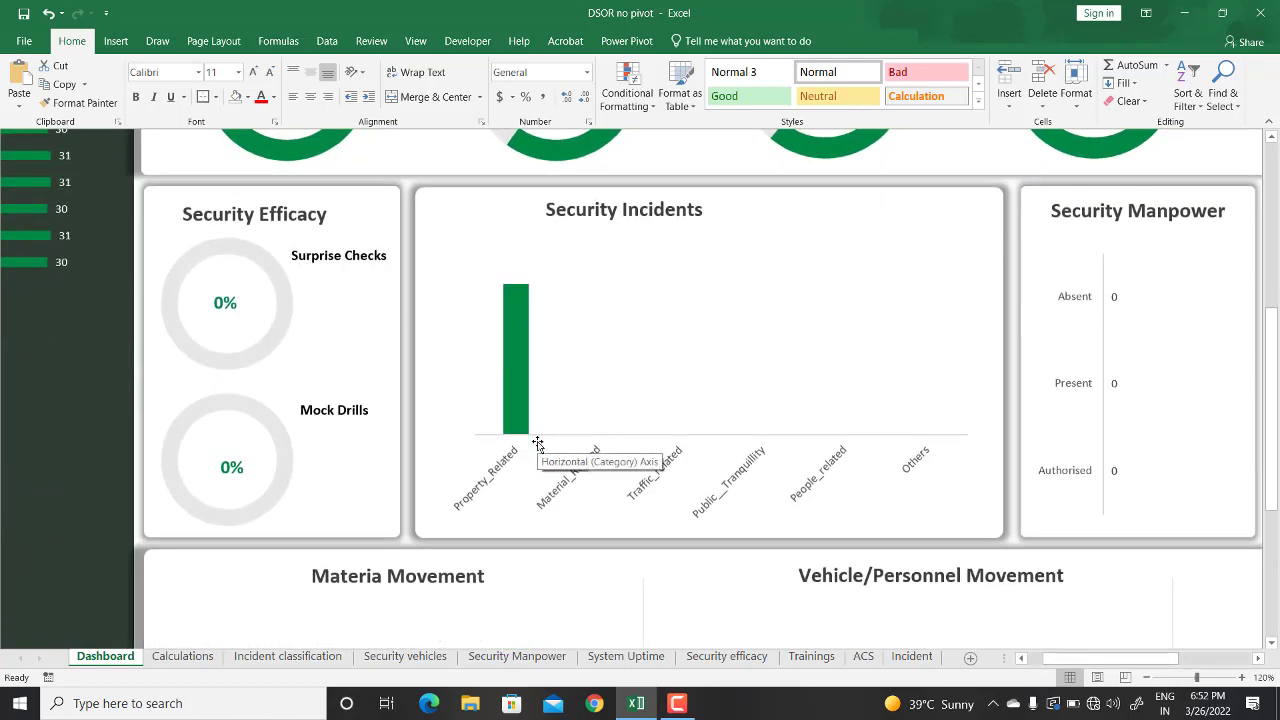
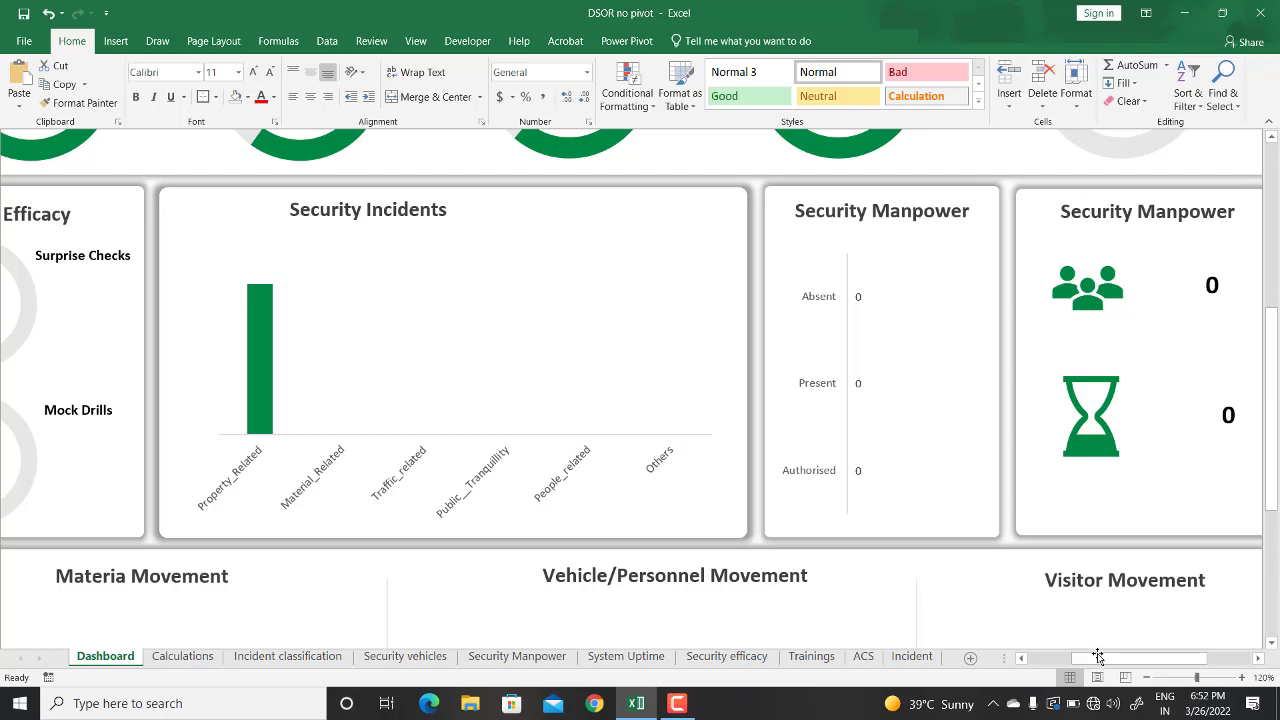
- Retitle the second Security Manpower card, with the people and hourglass icons, as "Security Training" and widen its title box
{"action": "left_click_drag", "start_coordinate": [1102, 658], "coordinate": [1120, 660]}
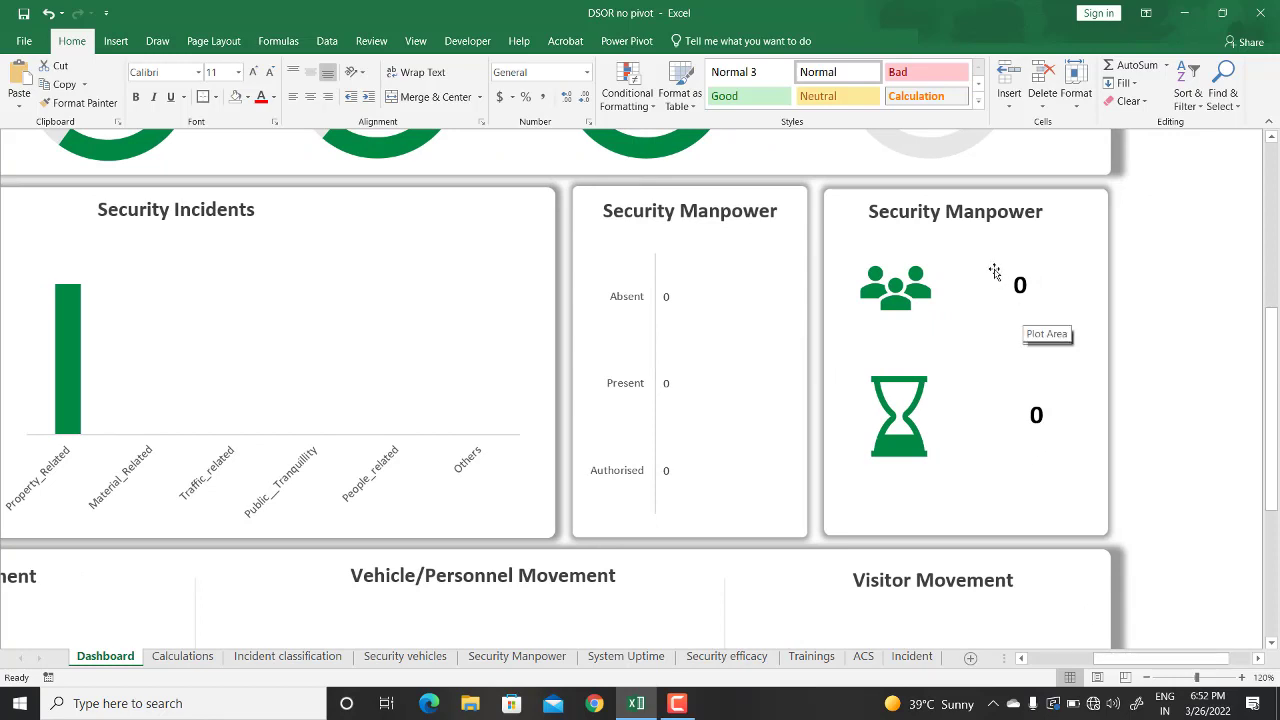
{"action": "left_click", "coordinate": [953, 212]}
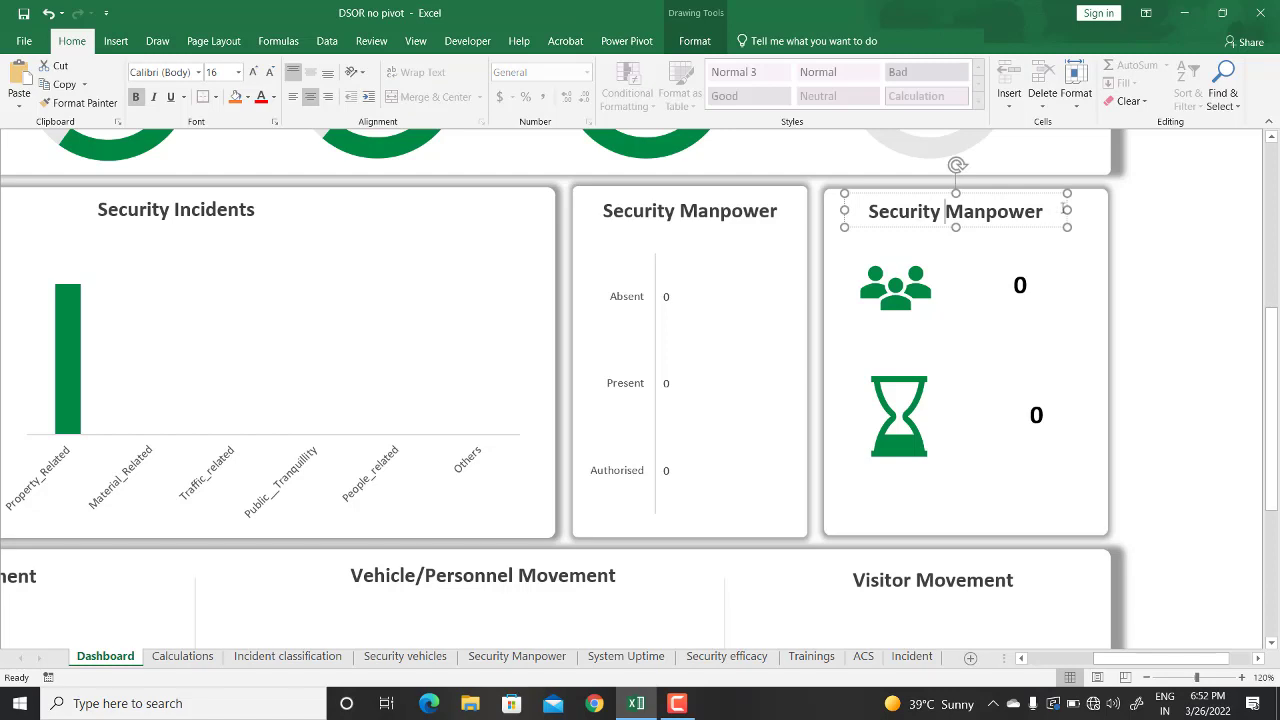
{"action": "left_click_drag", "start_coordinate": [1067, 210], "coordinate": [1088, 210]}
{"action": "left_click_drag", "start_coordinate": [962, 214], "coordinate": [1063, 210]}
{"action": "type", "text": "Training"}
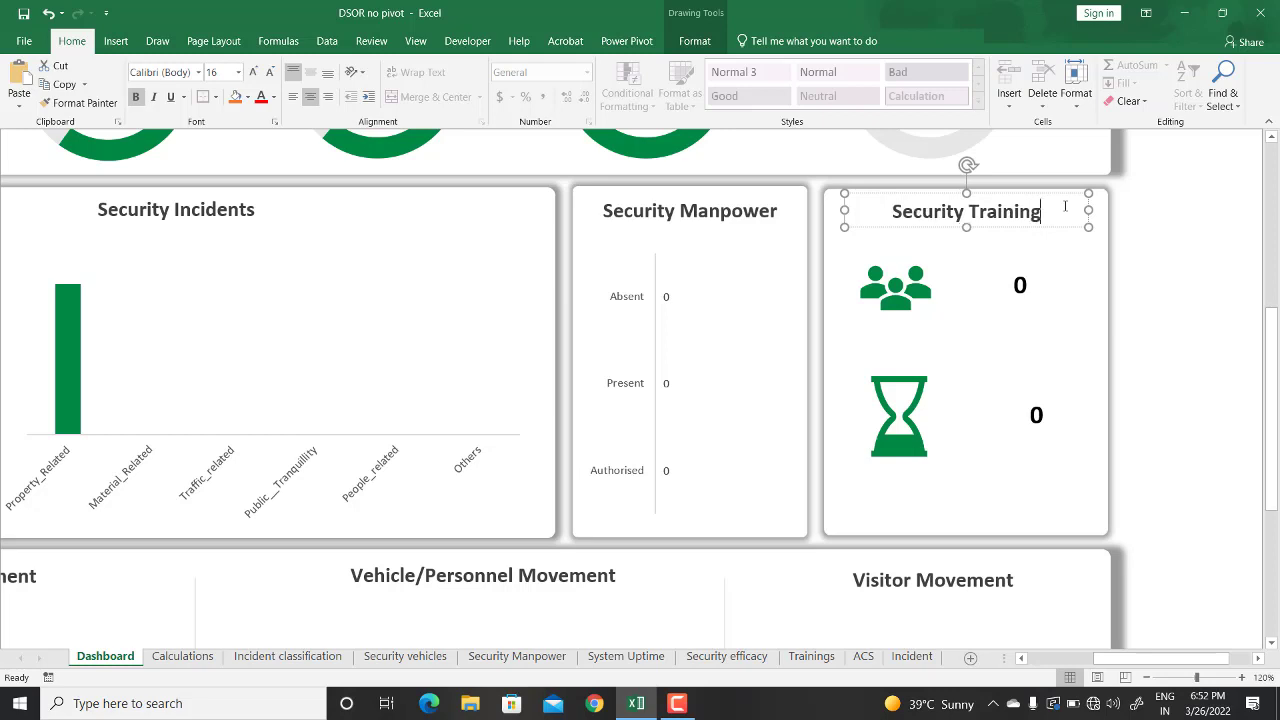
{"action": "left_click", "coordinate": [1151, 321]}
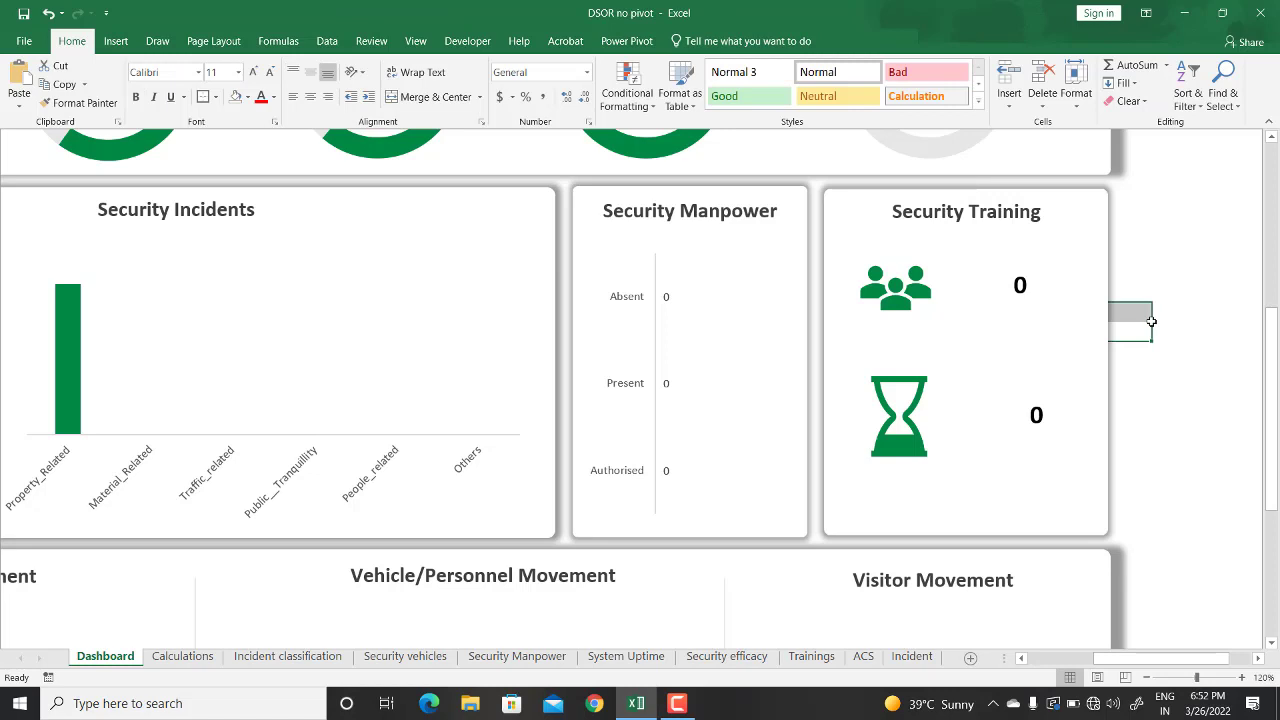
{"action": "left_click", "coordinate": [1020, 284]}
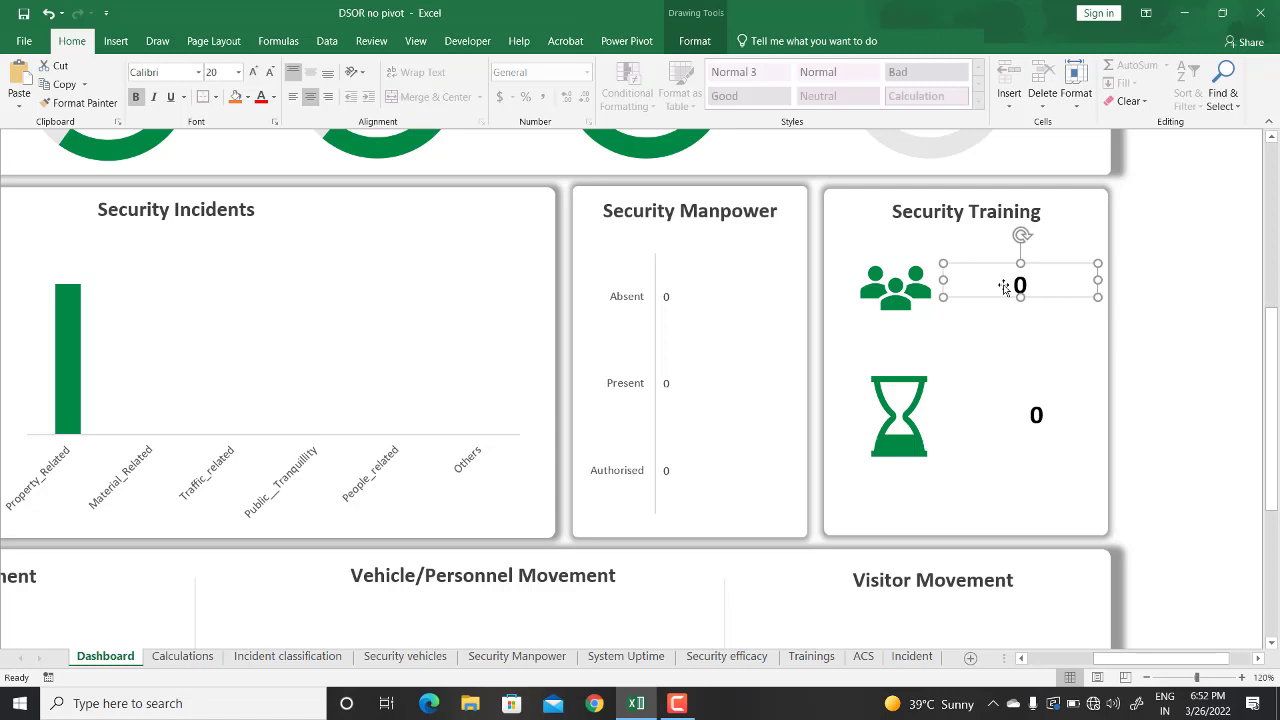
{"action": "left_click", "coordinate": [1037, 412]}
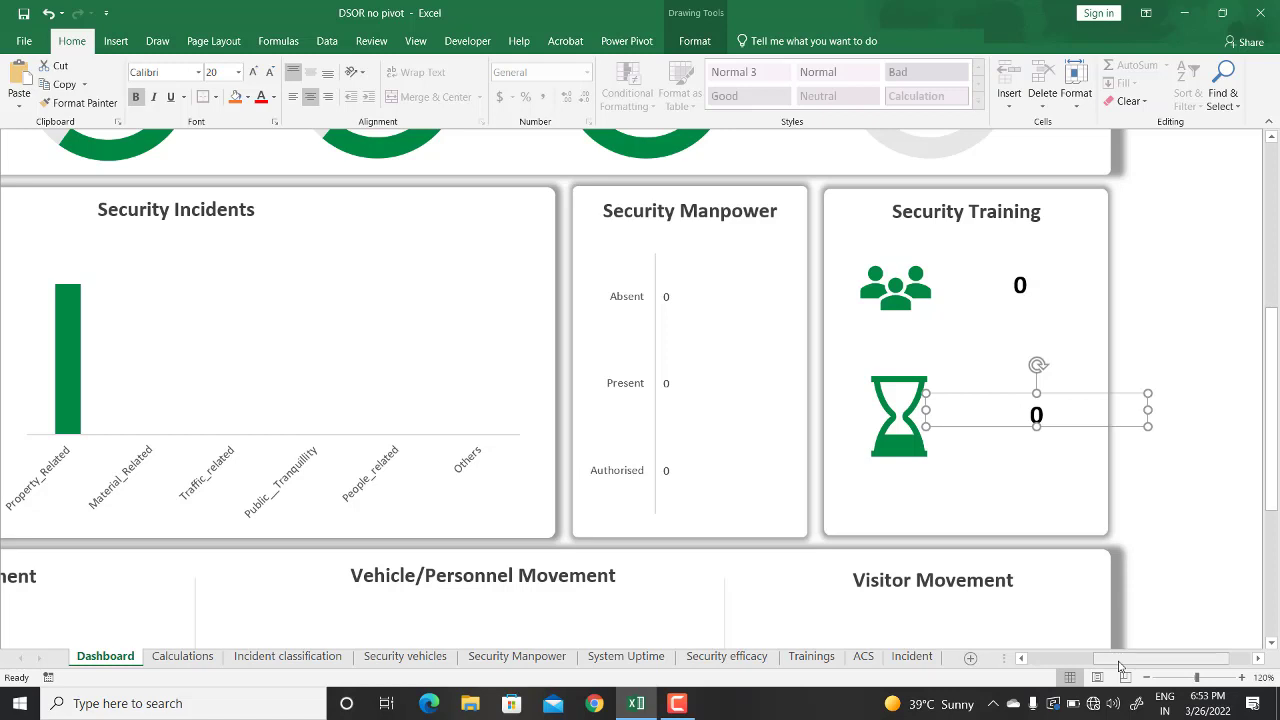
- Correct the "Materia Movement" chart title to "Material Movement" and widen its text box
{"action": "left_click_drag", "start_coordinate": [1120, 667], "coordinate": [1057, 667]}
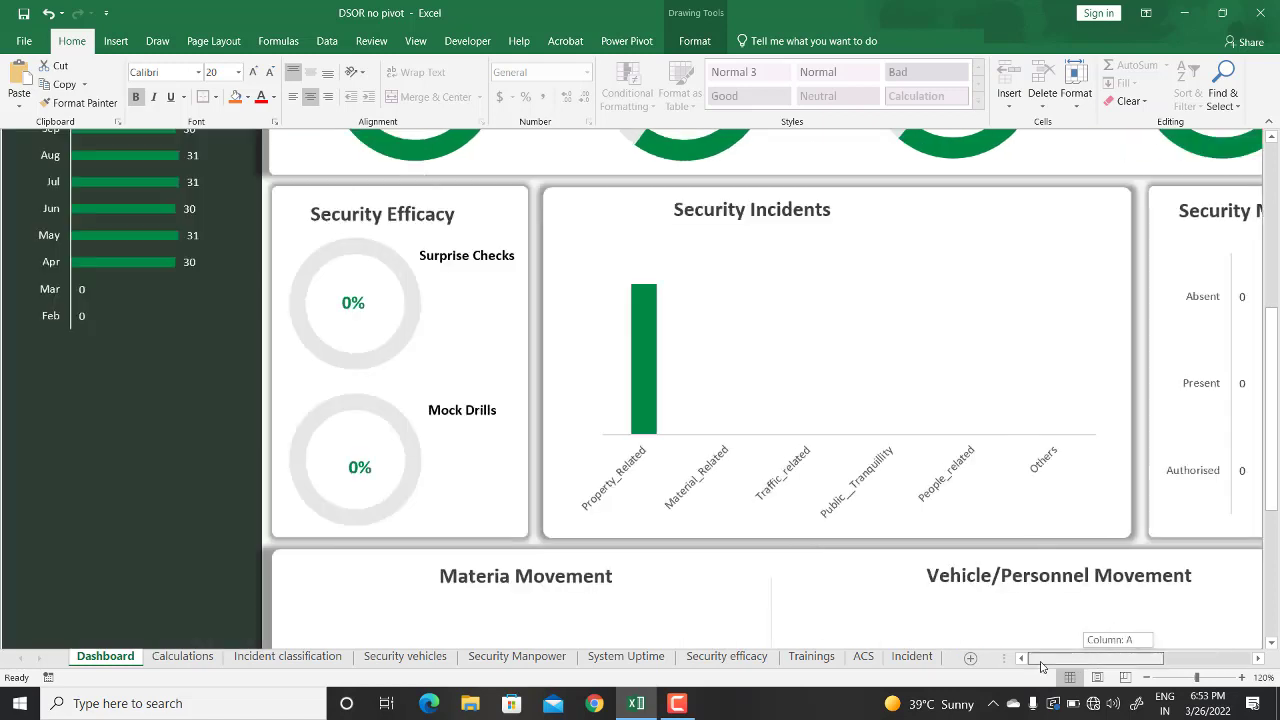
{"action": "scroll", "coordinate": [904, 518], "scroll_direction": "down", "scroll_amount": 2}
{"action": "scroll", "coordinate": [904, 518], "scroll_direction": "down", "scroll_amount": 3}
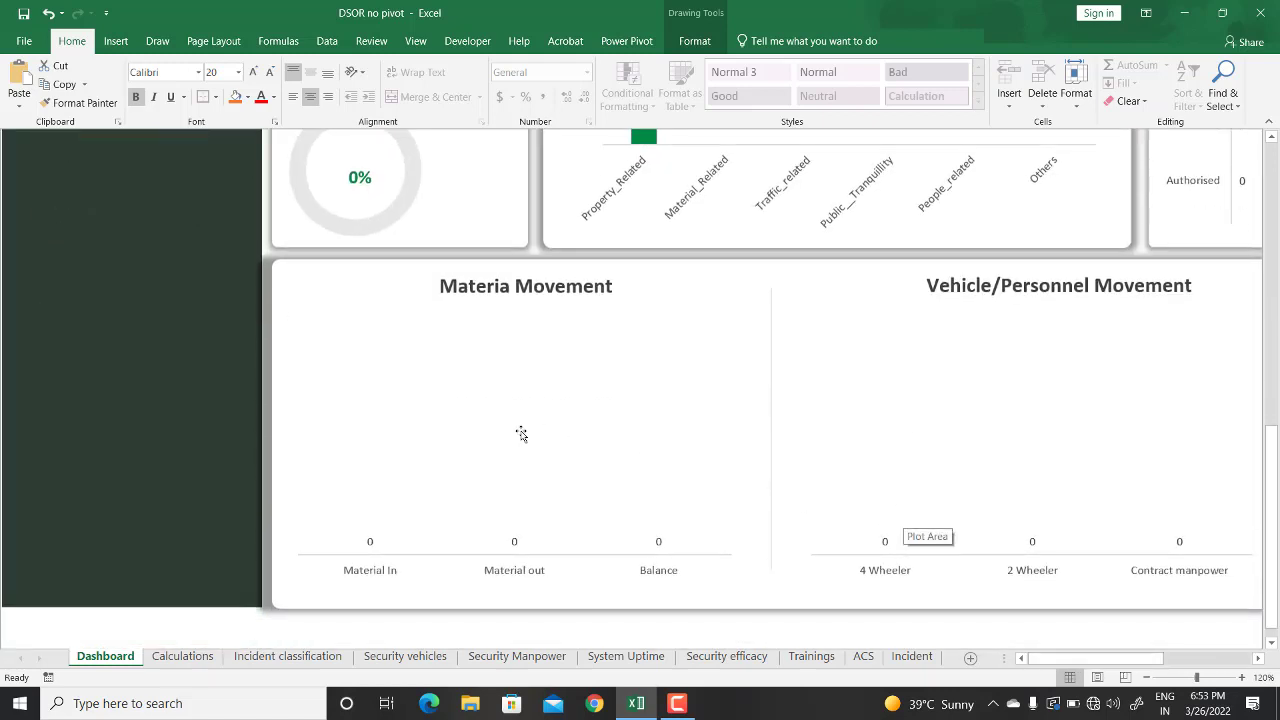
{"action": "left_click", "coordinate": [510, 287]}
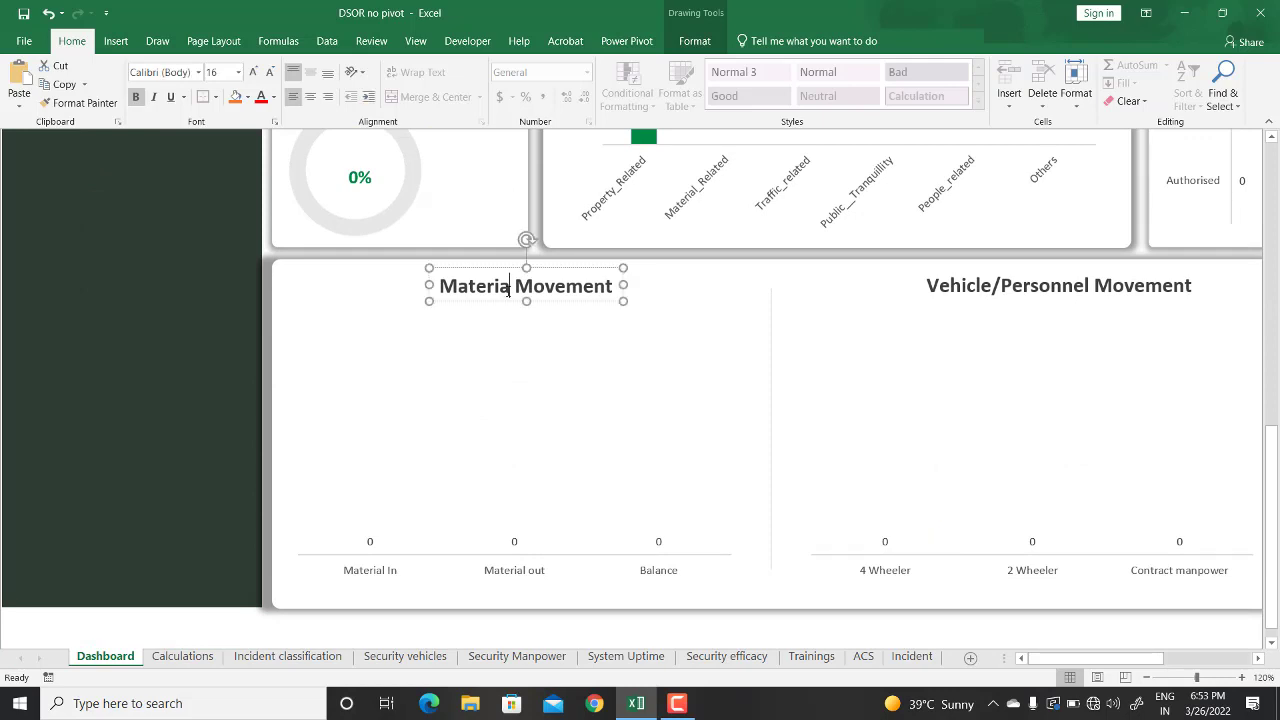
{"action": "type", "text": "l"}
{"action": "left_click_drag", "start_coordinate": [623, 297], "coordinate": [662, 298]}
- Lower the selected April date until the Material Movement and Vehicle/Personnel Movement charts have data, and inspect the material bars
{"action": "scroll", "coordinate": [223, 391], "scroll_direction": "up", "scroll_amount": 10}
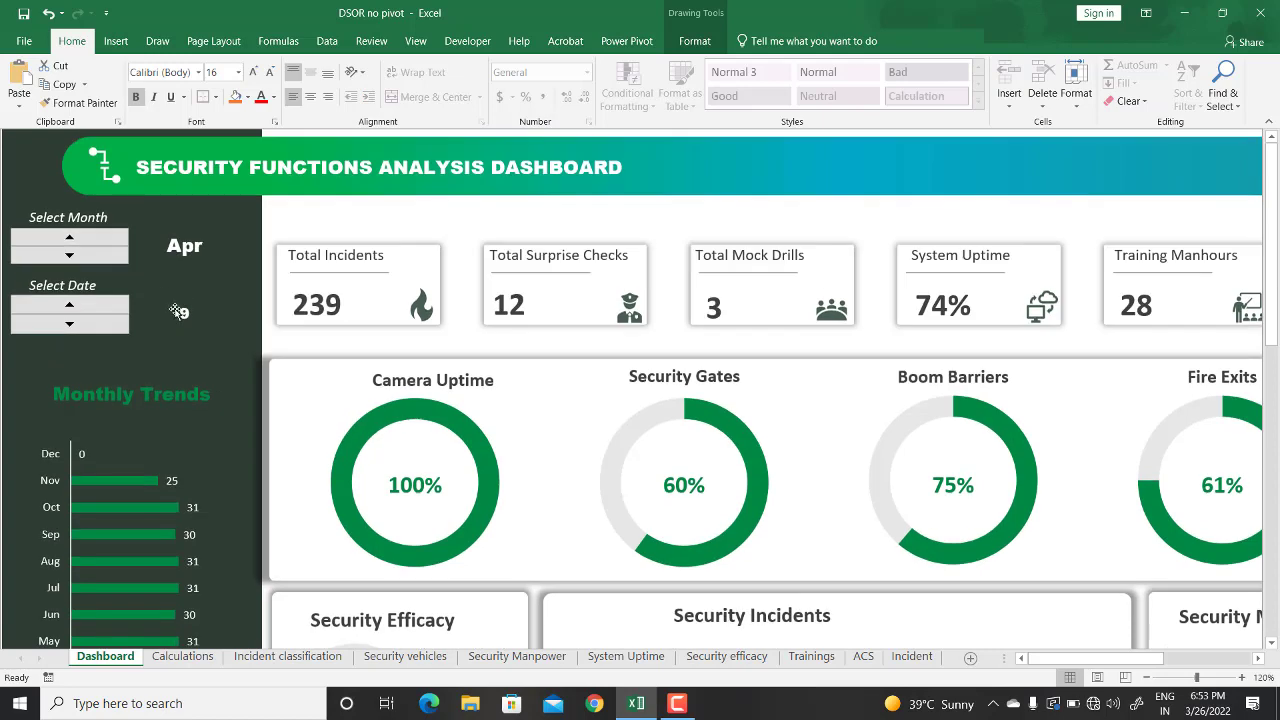
{"action": "left_click", "coordinate": [70, 323]}
{"action": "left_click", "coordinate": [70, 323]}
{"action": "left_click", "coordinate": [70, 323]}
{"action": "left_click", "coordinate": [70, 323]}
{"action": "scroll", "coordinate": [470, 400], "scroll_direction": "down", "scroll_amount": 10}
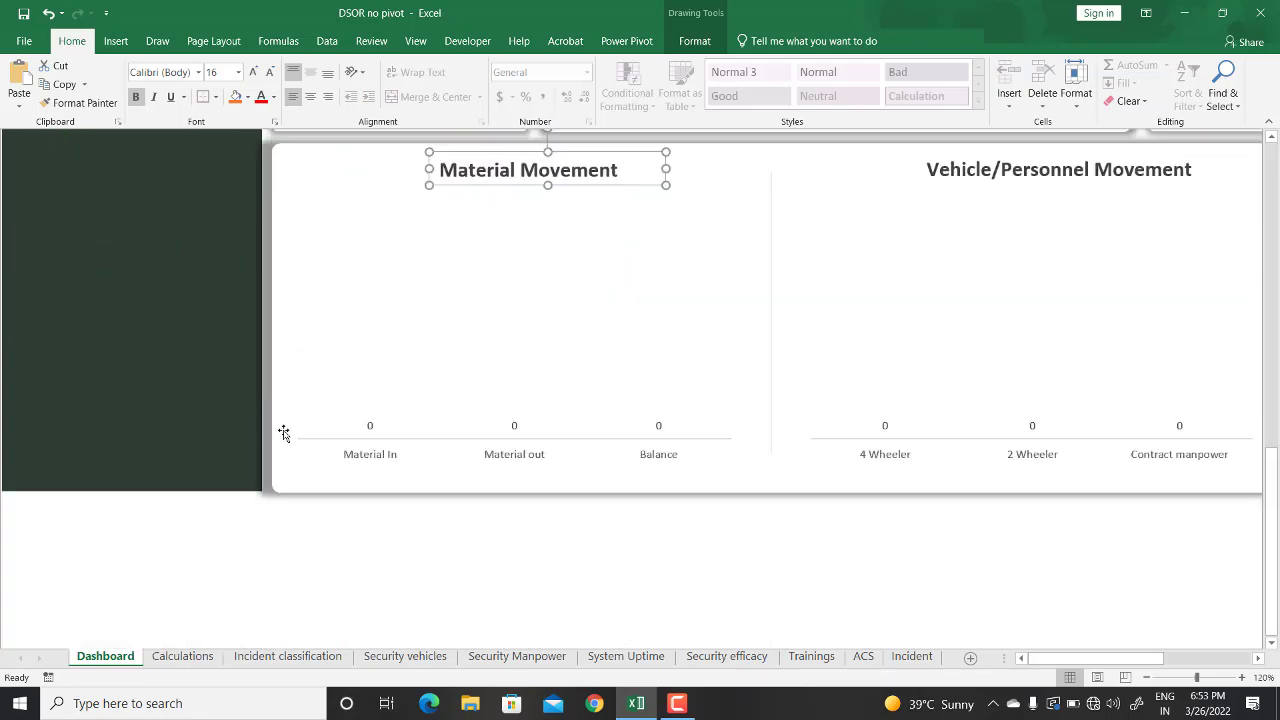
{"action": "scroll", "coordinate": [102, 370], "scroll_direction": "up", "scroll_amount": 10}
{"action": "left_click", "coordinate": [70, 323]}
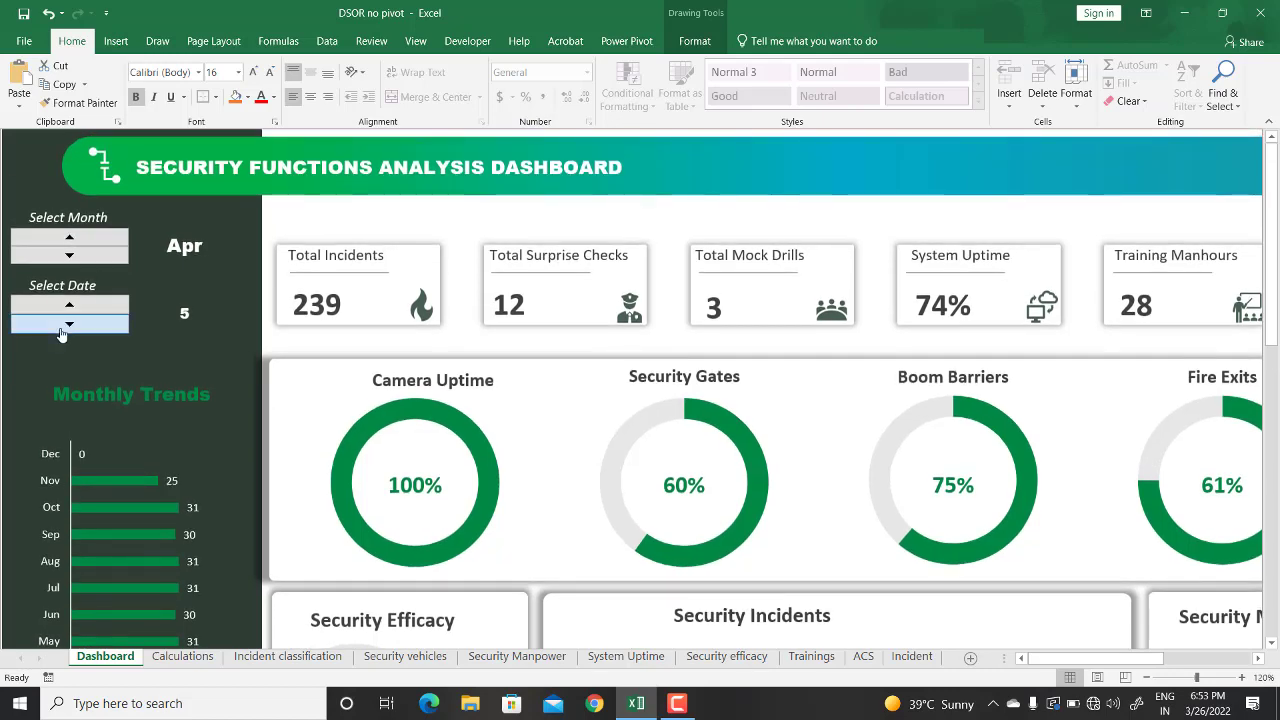
{"action": "scroll", "coordinate": [422, 427], "scroll_direction": "down", "scroll_amount": 10}
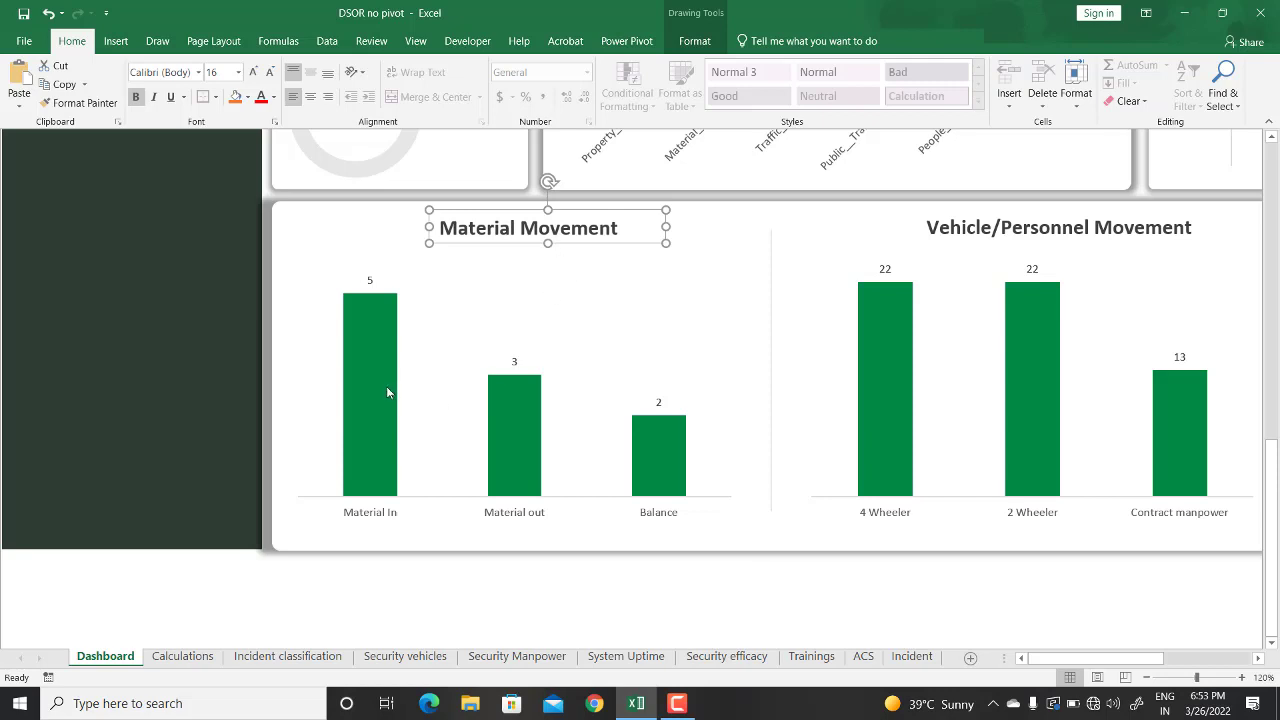
{"action": "mouse_move", "coordinate": [388, 392]}
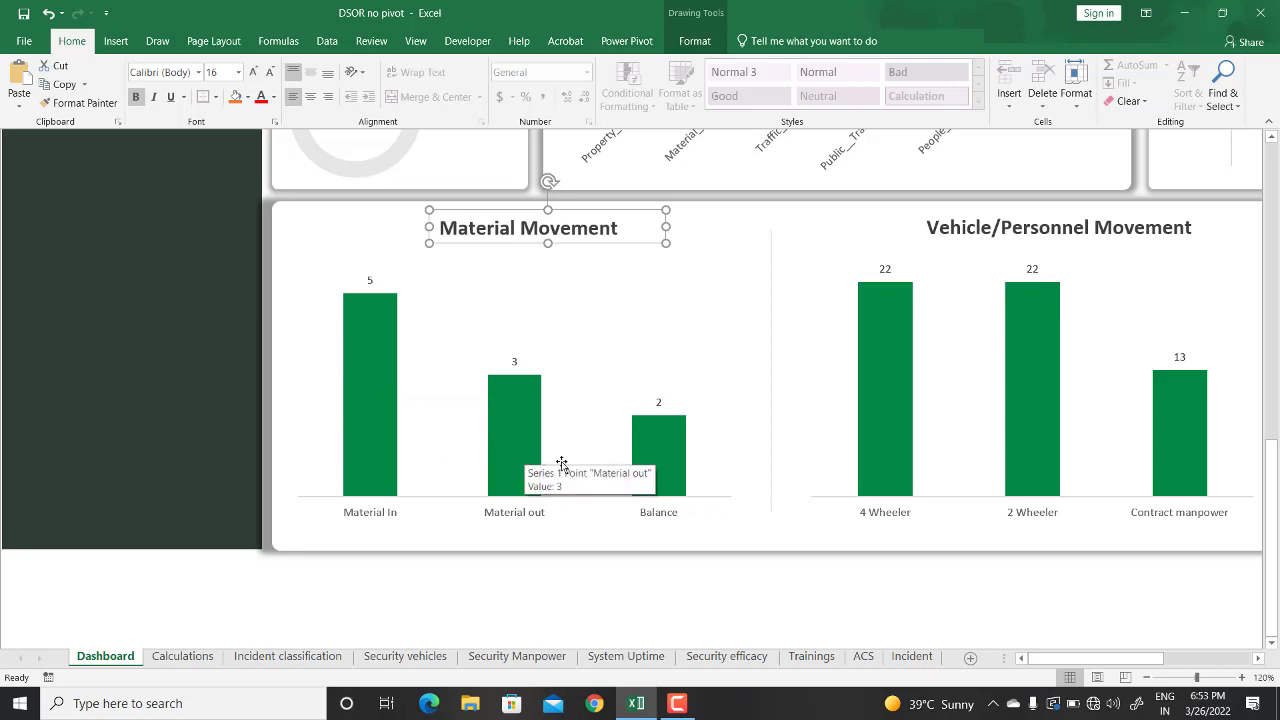
- Inspect the Material Movement balance bar, the Vehicle/Personnel Movement bars and the Visitor Movement pie chart
{"action": "mouse_move", "coordinate": [669, 466]}
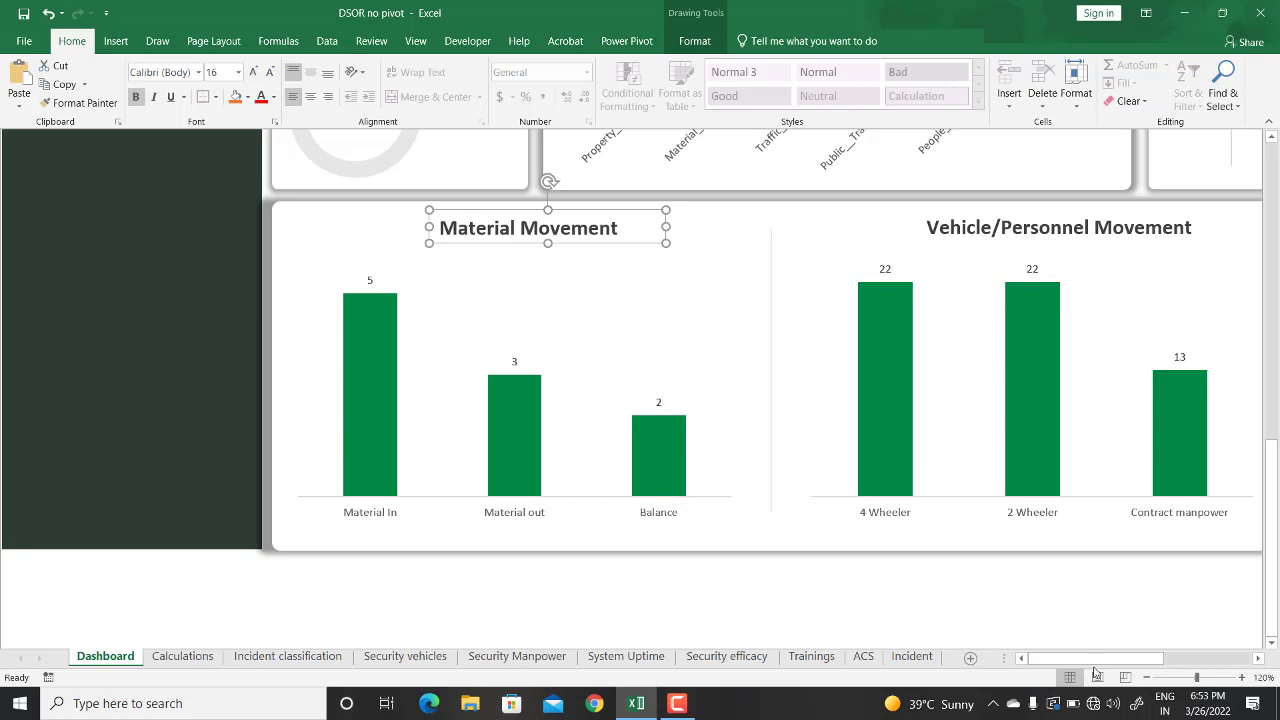
{"action": "left_click_drag", "start_coordinate": [1095, 660], "coordinate": [1128, 660]}
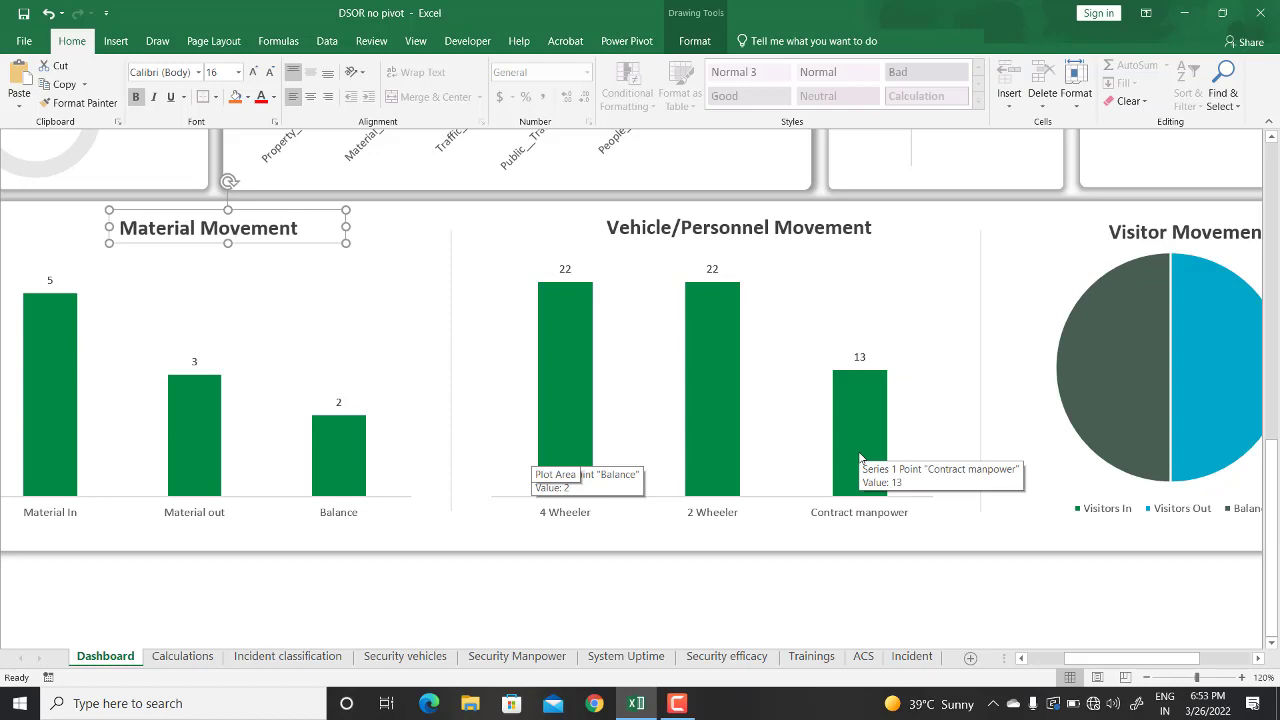
{"action": "left_click", "coordinate": [1258, 658]}
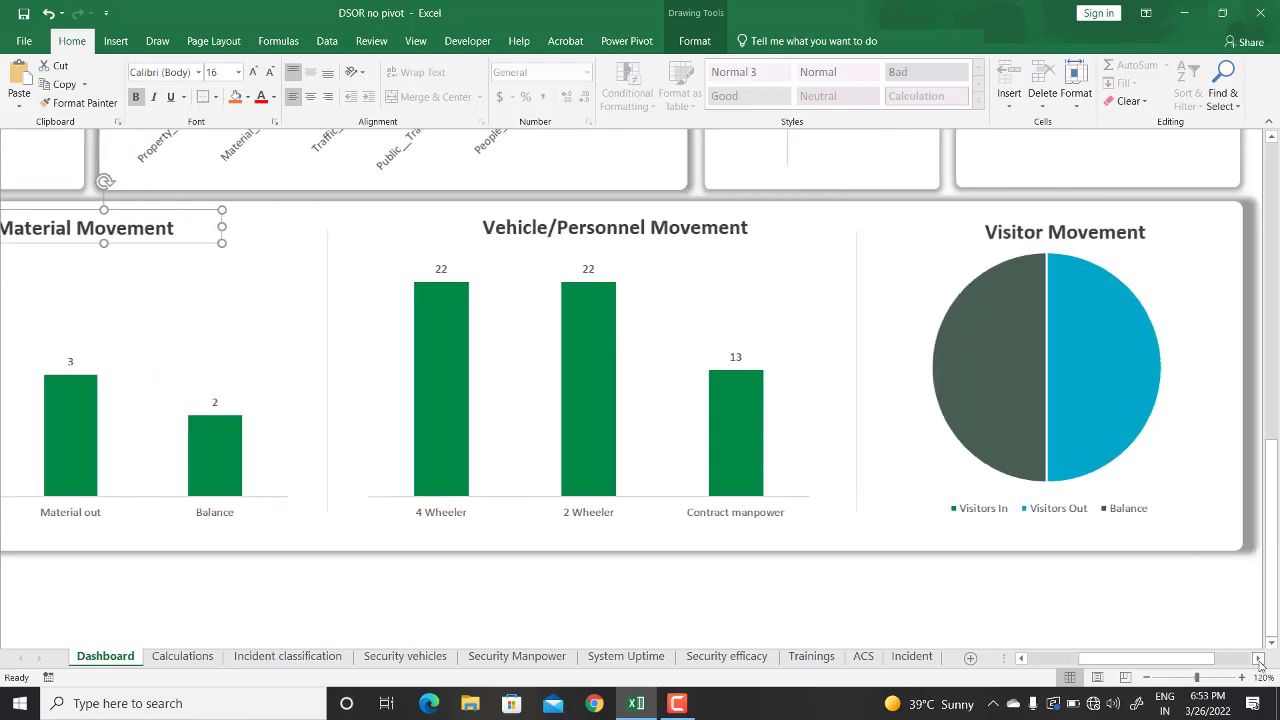
{"action": "mouse_move", "coordinate": [1097, 422]}
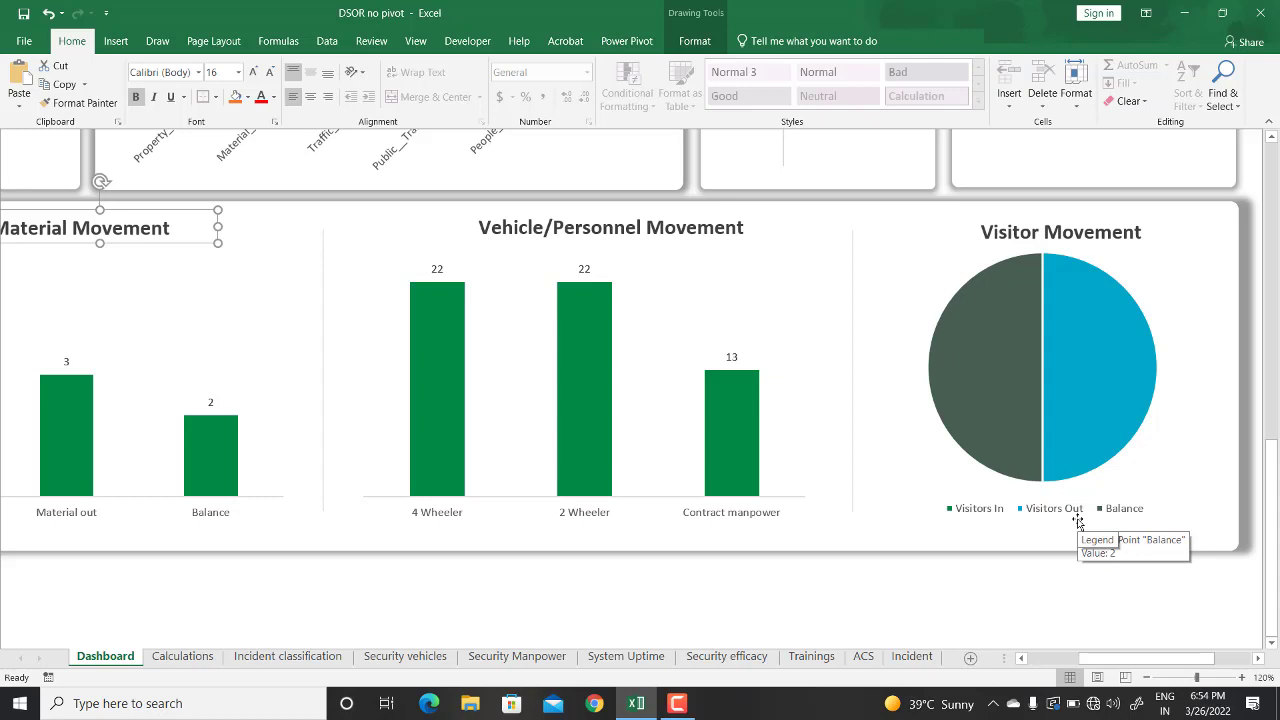
- Return to the start of the dashboard and examine the Monthly Trends chart below the month and date selectors
{"action": "scroll", "coordinate": [943, 375], "scroll_direction": "up", "scroll_amount": 1}
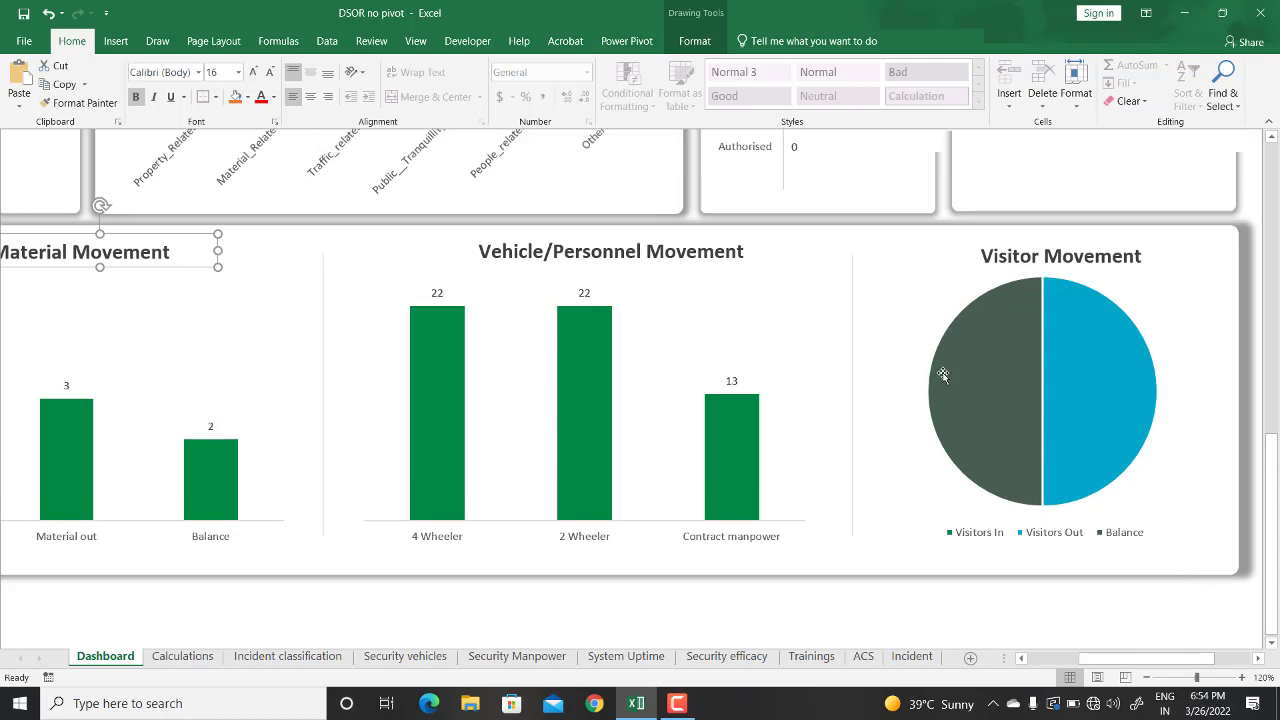
{"action": "scroll", "coordinate": [943, 375], "scroll_direction": "up", "scroll_amount": 8}
{"action": "scroll", "coordinate": [943, 375], "scroll_direction": "up", "scroll_amount": 3}
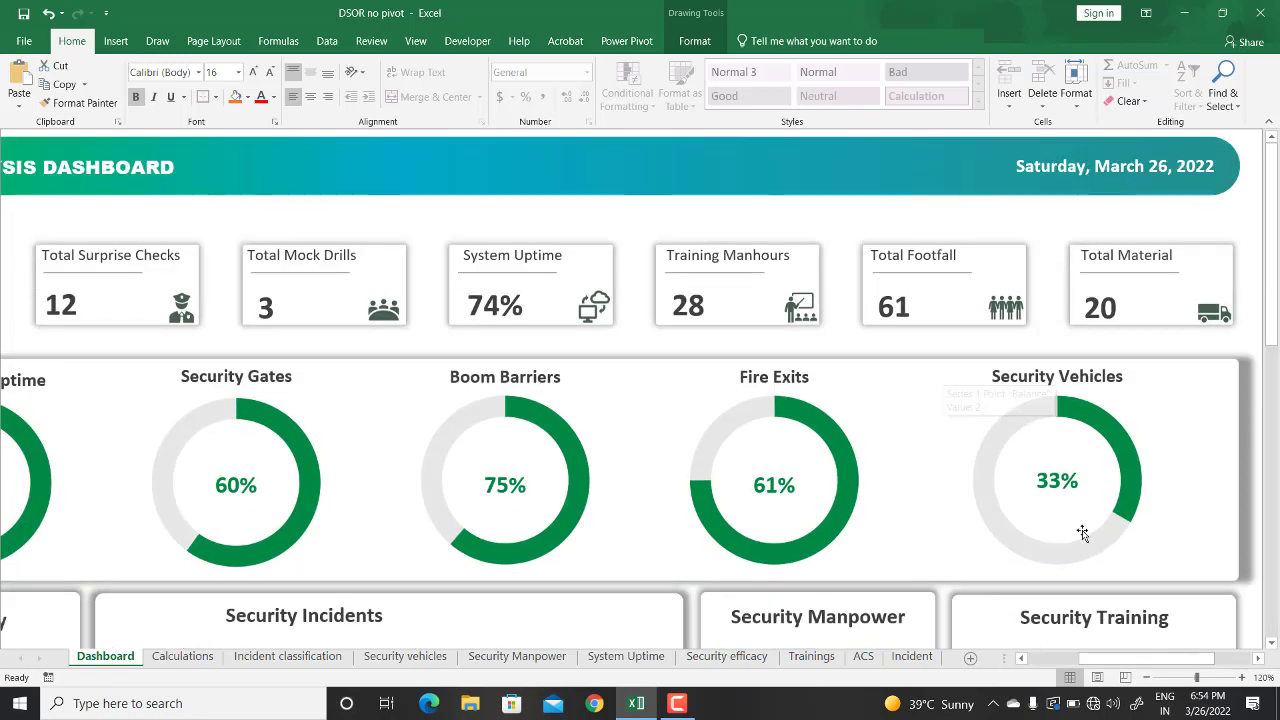
{"action": "left_click_drag", "start_coordinate": [1110, 657], "coordinate": [1020, 664]}
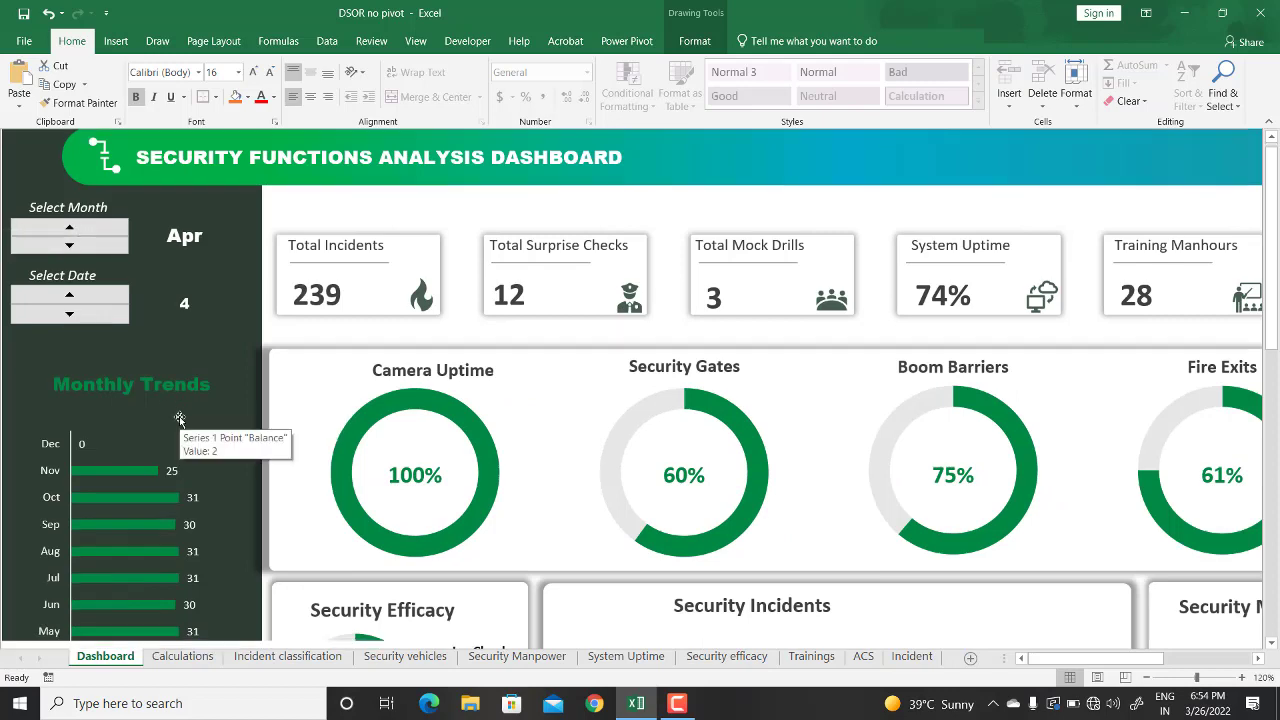
{"action": "scroll", "coordinate": [179, 418], "scroll_direction": "down", "scroll_amount": 3}
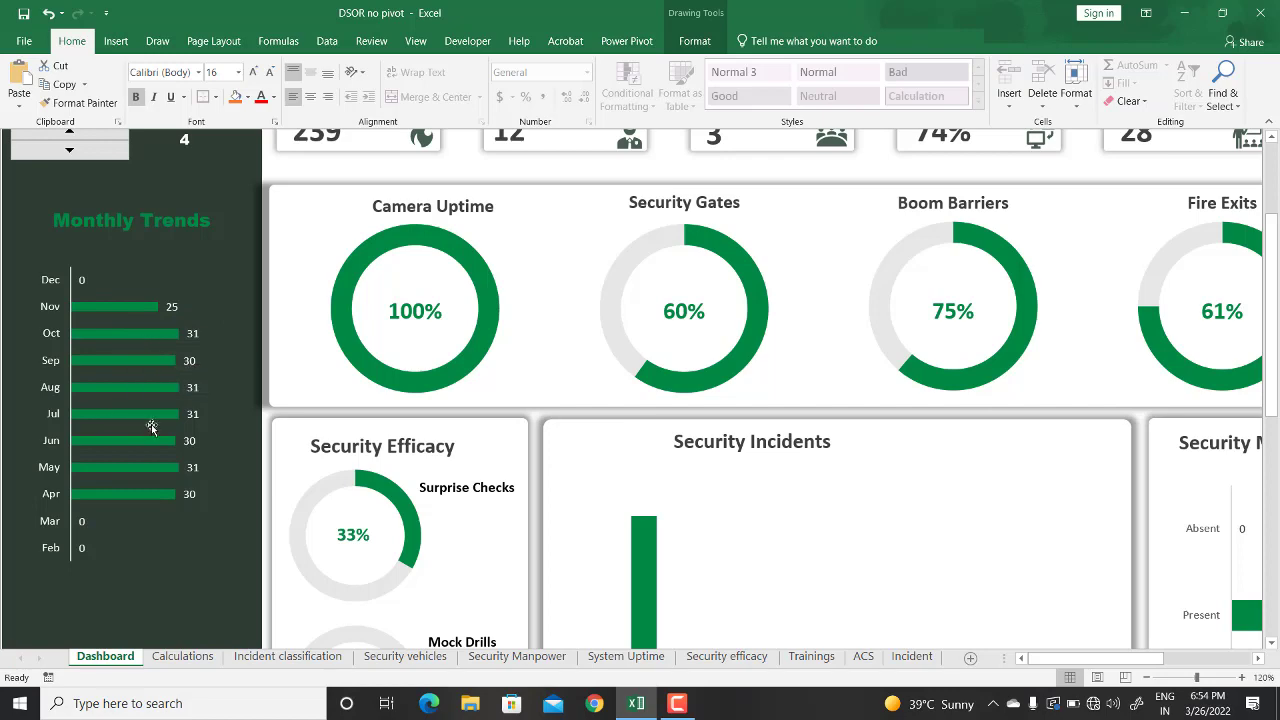
{"action": "scroll", "coordinate": [162, 414], "scroll_direction": "up", "scroll_amount": 3}
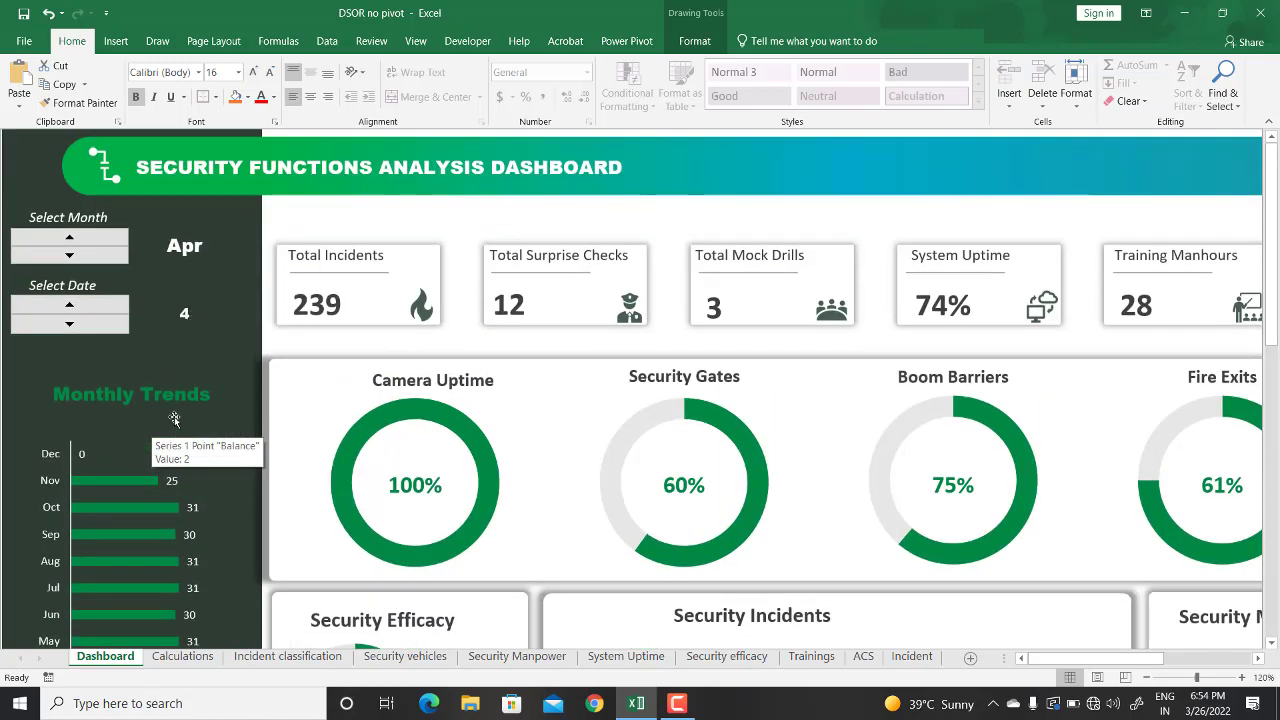
- Look through the dashboard from the uptime gauges to the Material Movement chart and return to its header
{"action": "scroll", "coordinate": [370, 503], "scroll_direction": "down", "scroll_amount": 2}
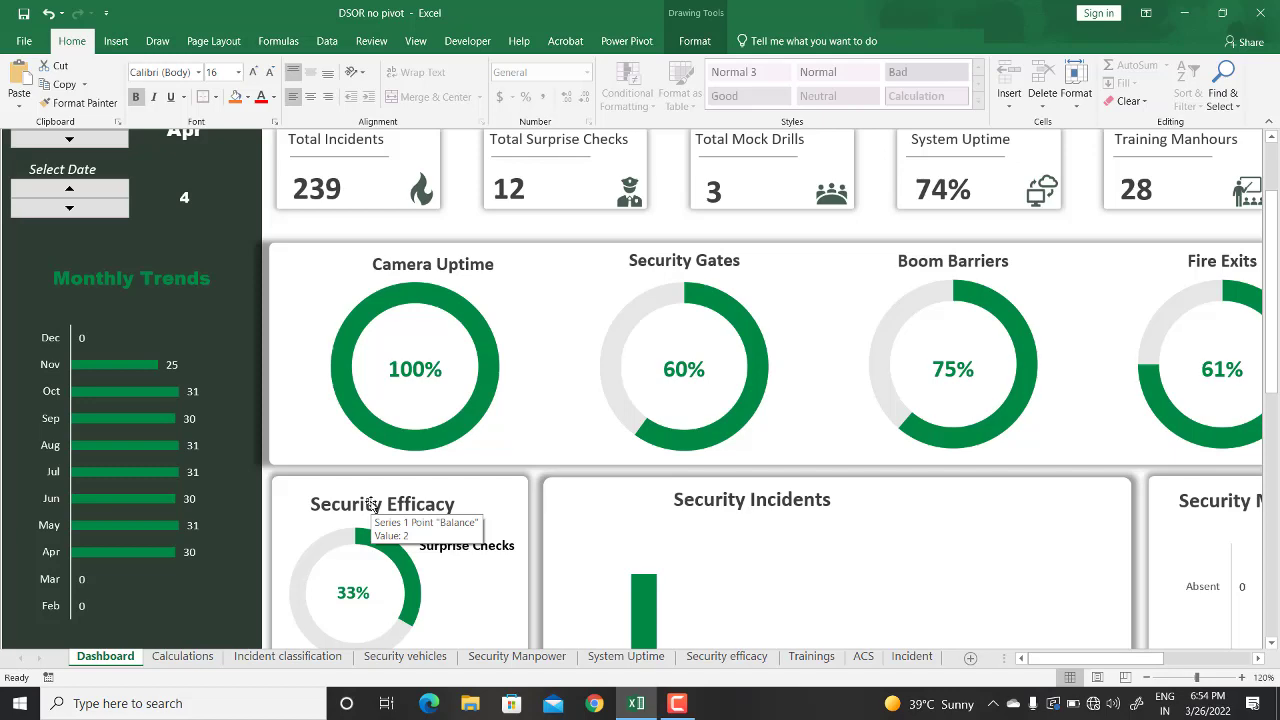
{"action": "scroll", "coordinate": [109, 514], "scroll_direction": "down", "scroll_amount": 6}
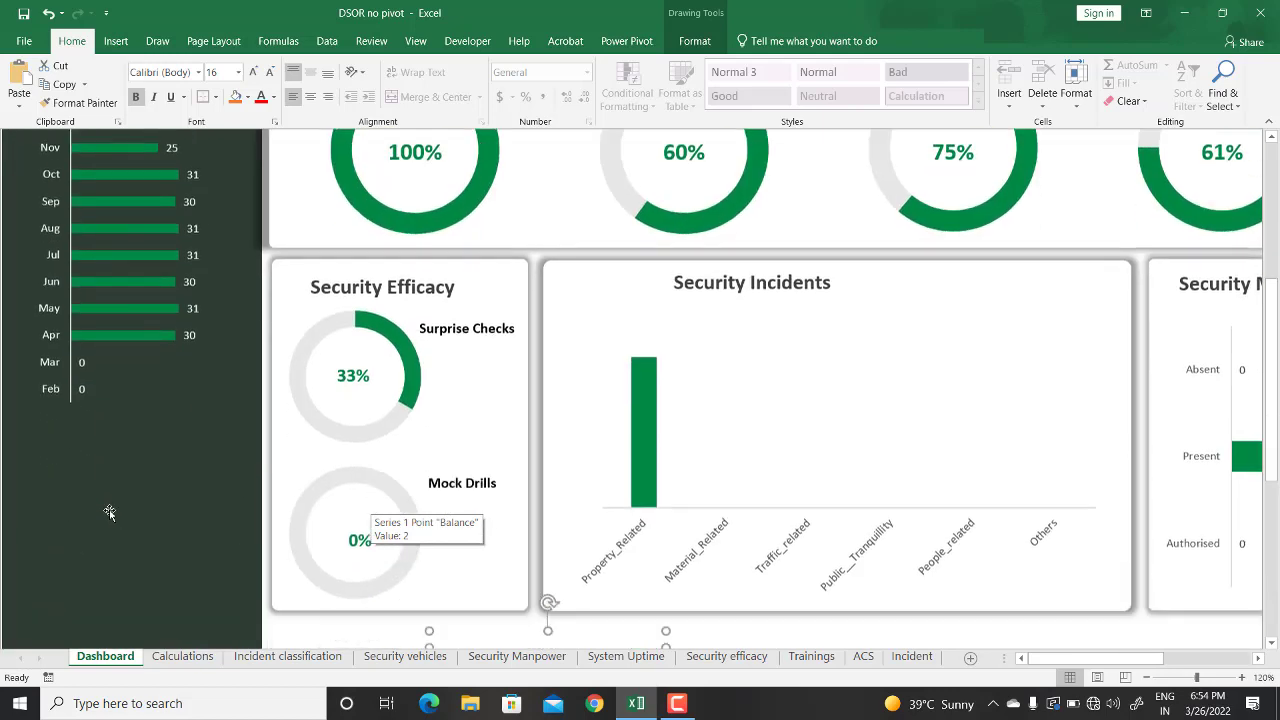
{"action": "scroll", "coordinate": [100, 460], "scroll_direction": "down", "scroll_amount": 1}
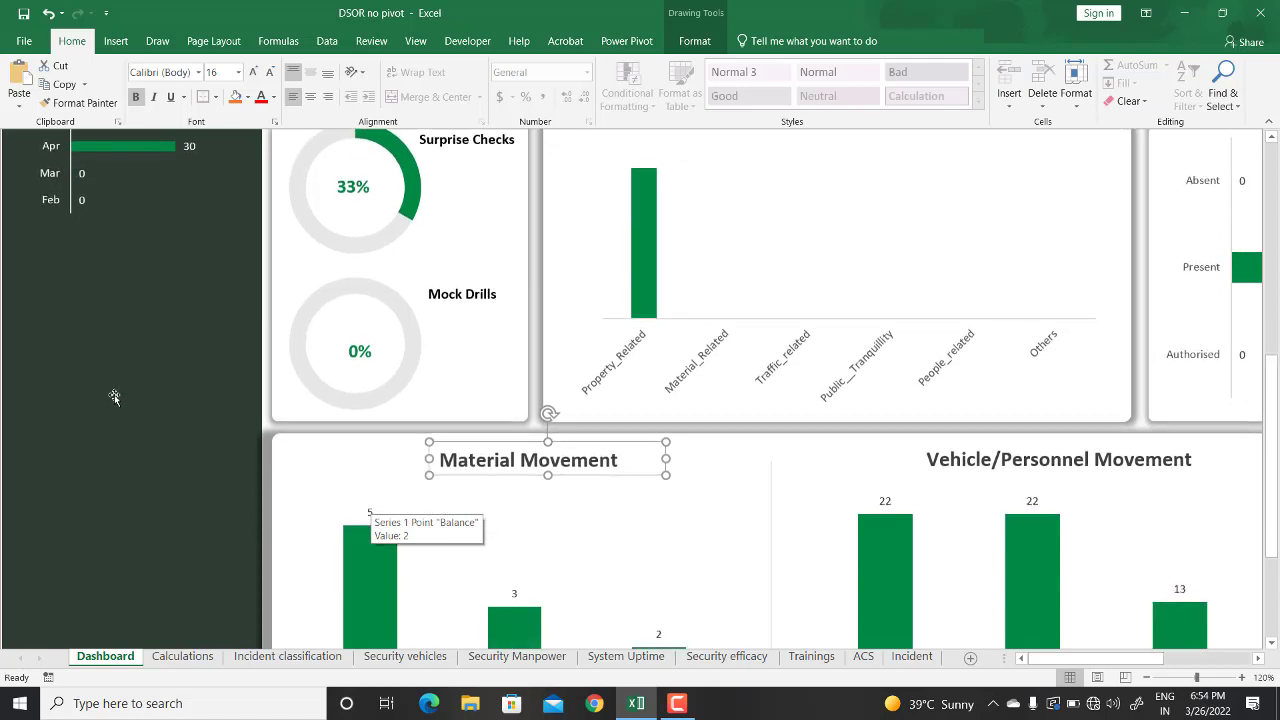
{"action": "scroll", "coordinate": [114, 394], "scroll_direction": "down", "scroll_amount": 2}
{"action": "scroll", "coordinate": [118, 402], "scroll_direction": "down", "scroll_amount": 2}
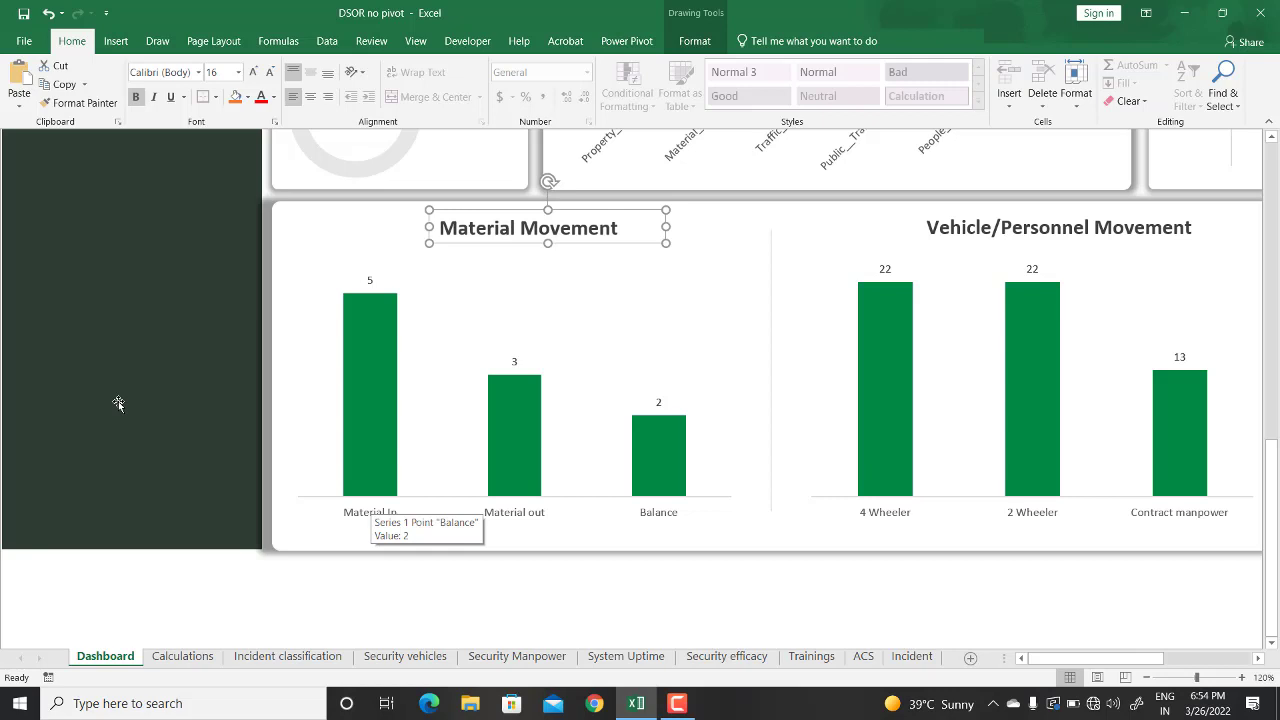
{"action": "scroll", "coordinate": [155, 420], "scroll_direction": "up", "scroll_amount": 8}
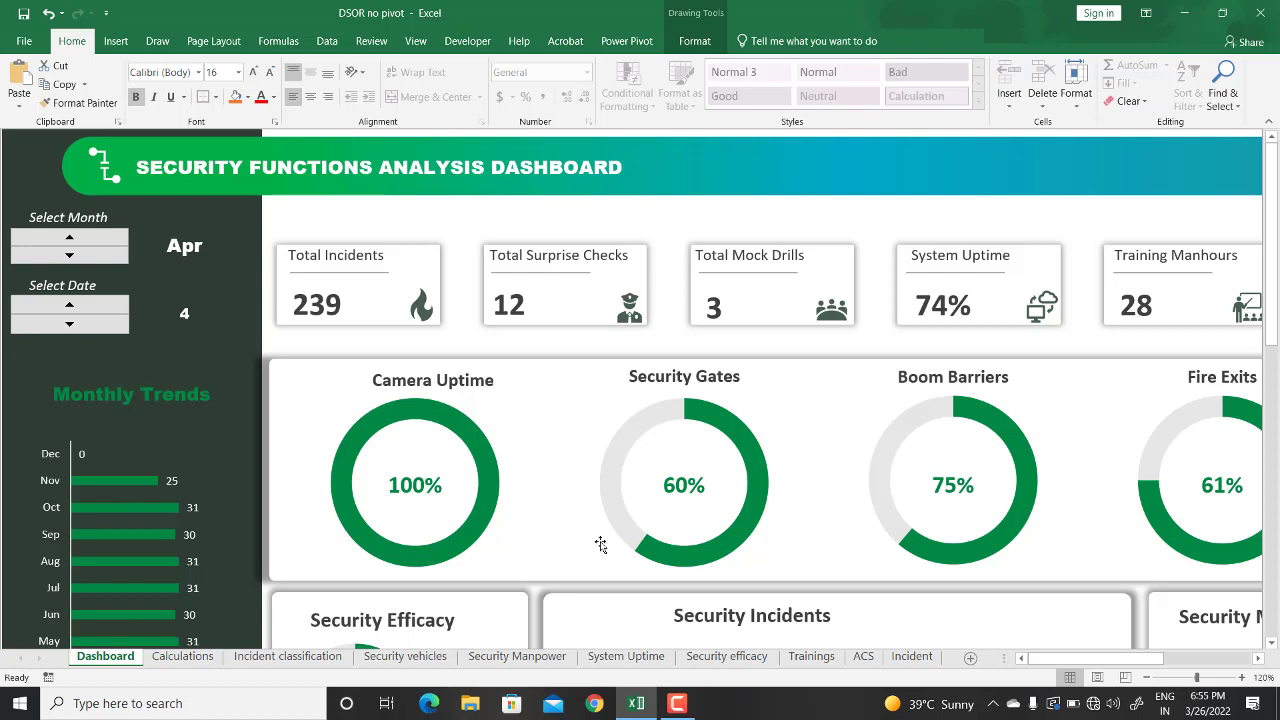
- Examine the date entries and the Month, Year and Day columns on the Security vehicles and Security Manpower sheets
{"action": "left_click", "coordinate": [425, 658]}
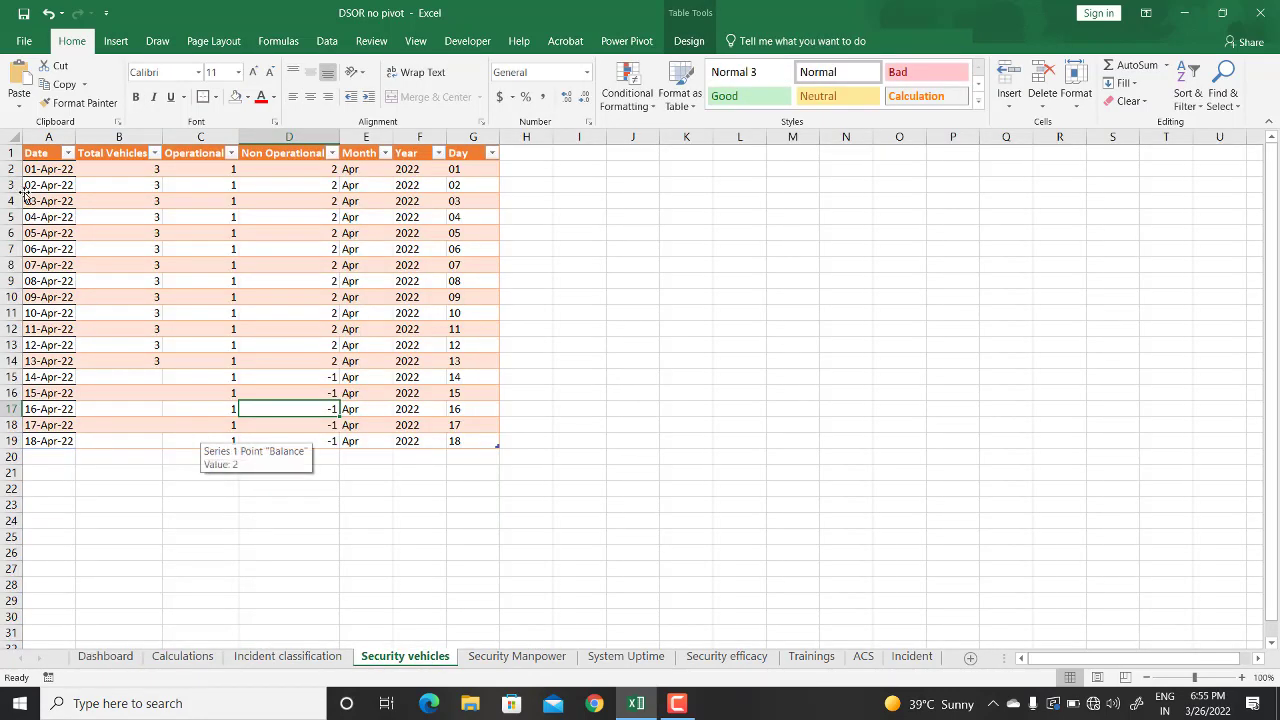
{"action": "left_click", "coordinate": [44, 169]}
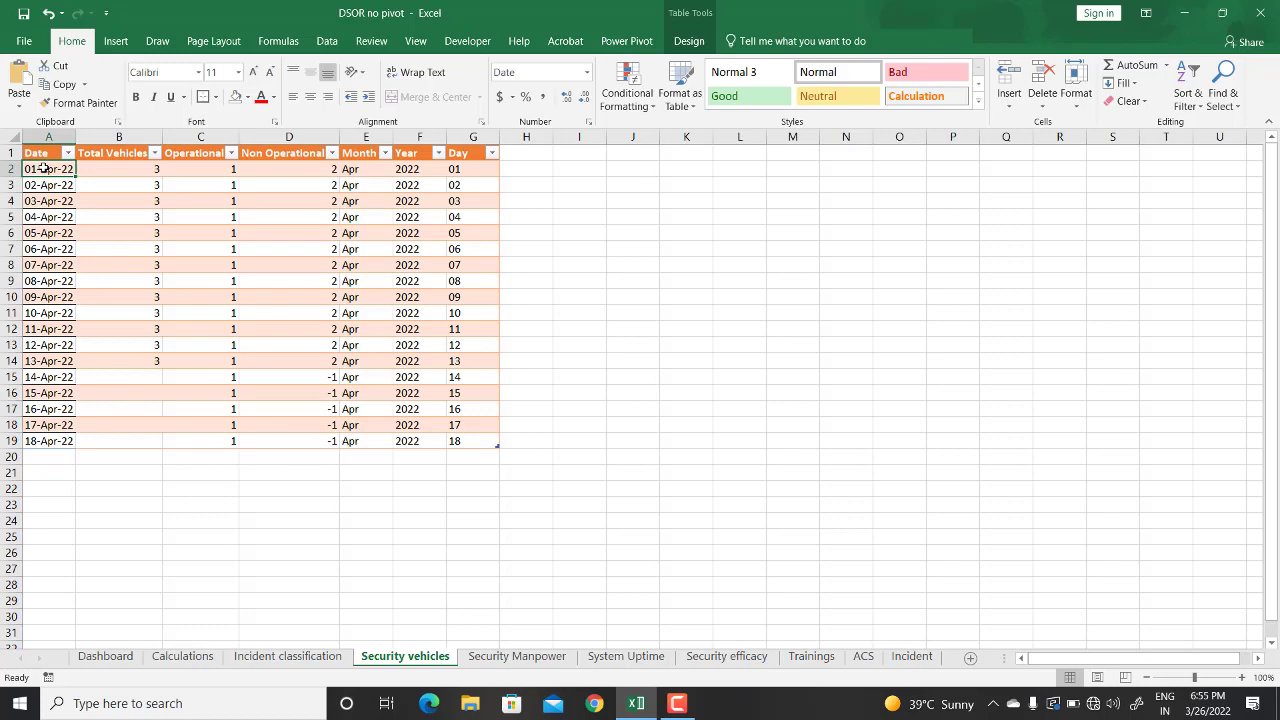
{"action": "left_click", "coordinate": [508, 663]}
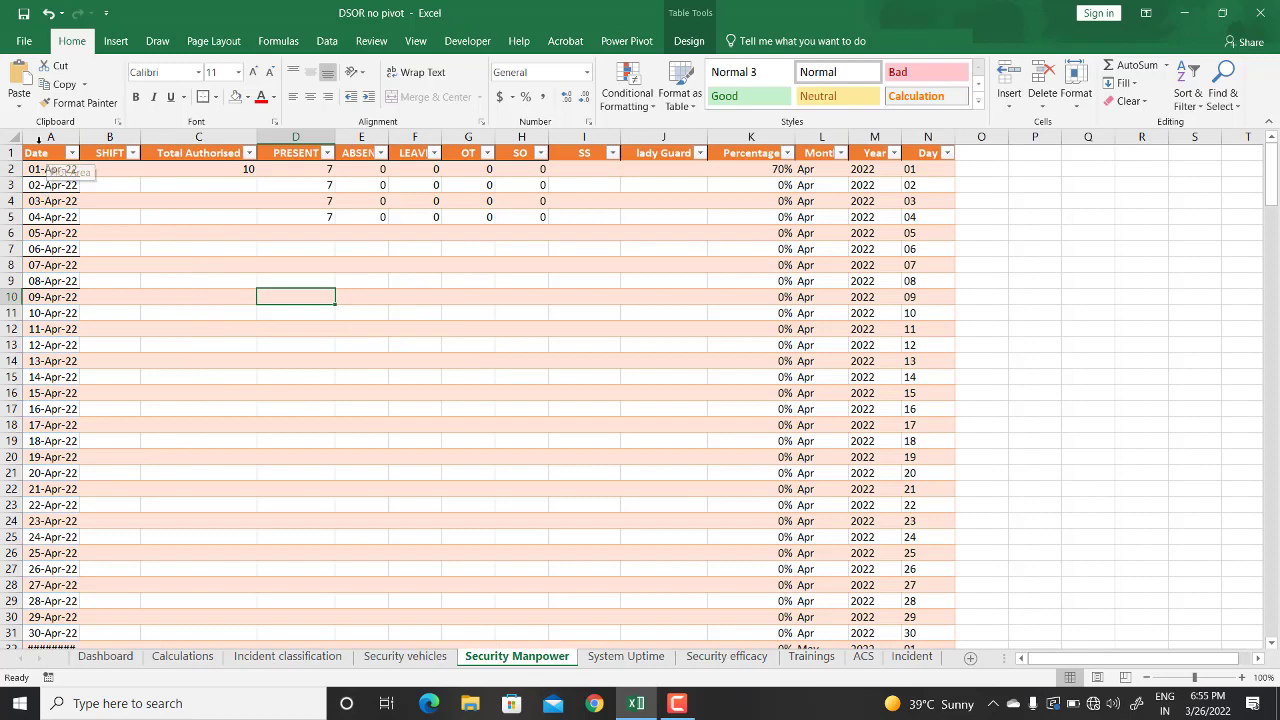
{"action": "left_click", "coordinate": [403, 662]}
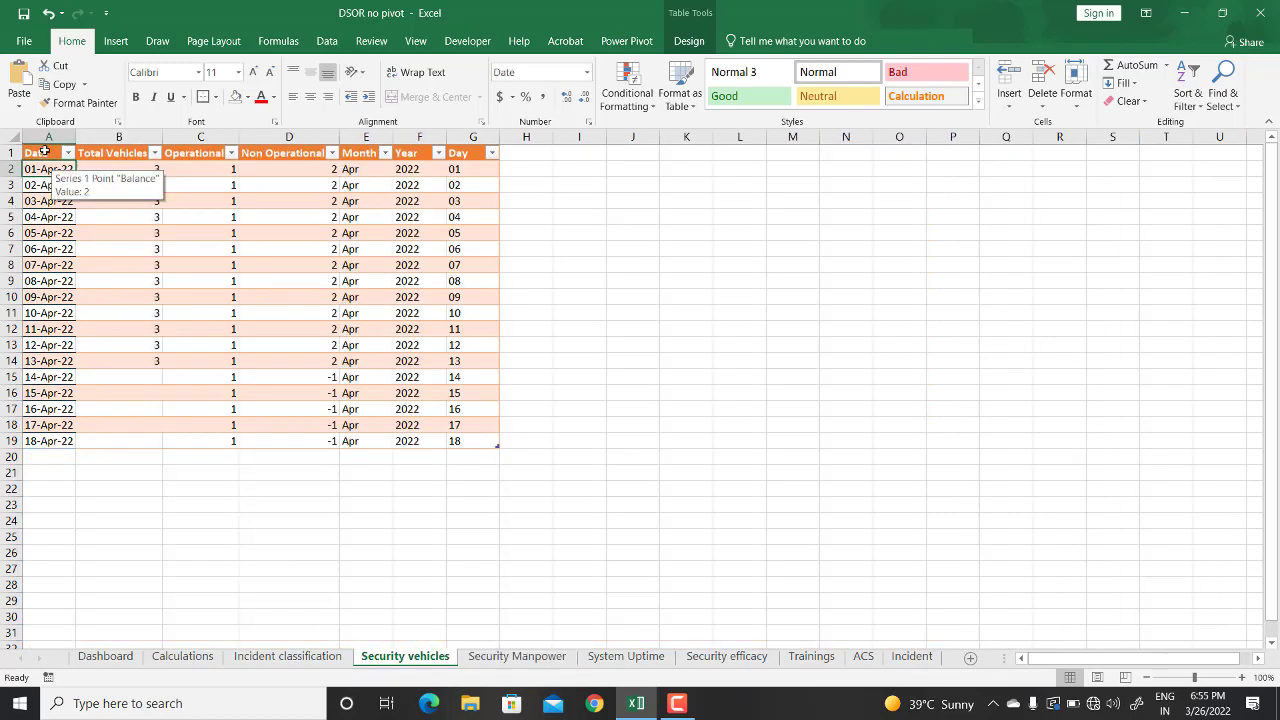
{"action": "left_click_drag", "start_coordinate": [370, 137], "coordinate": [473, 137]}
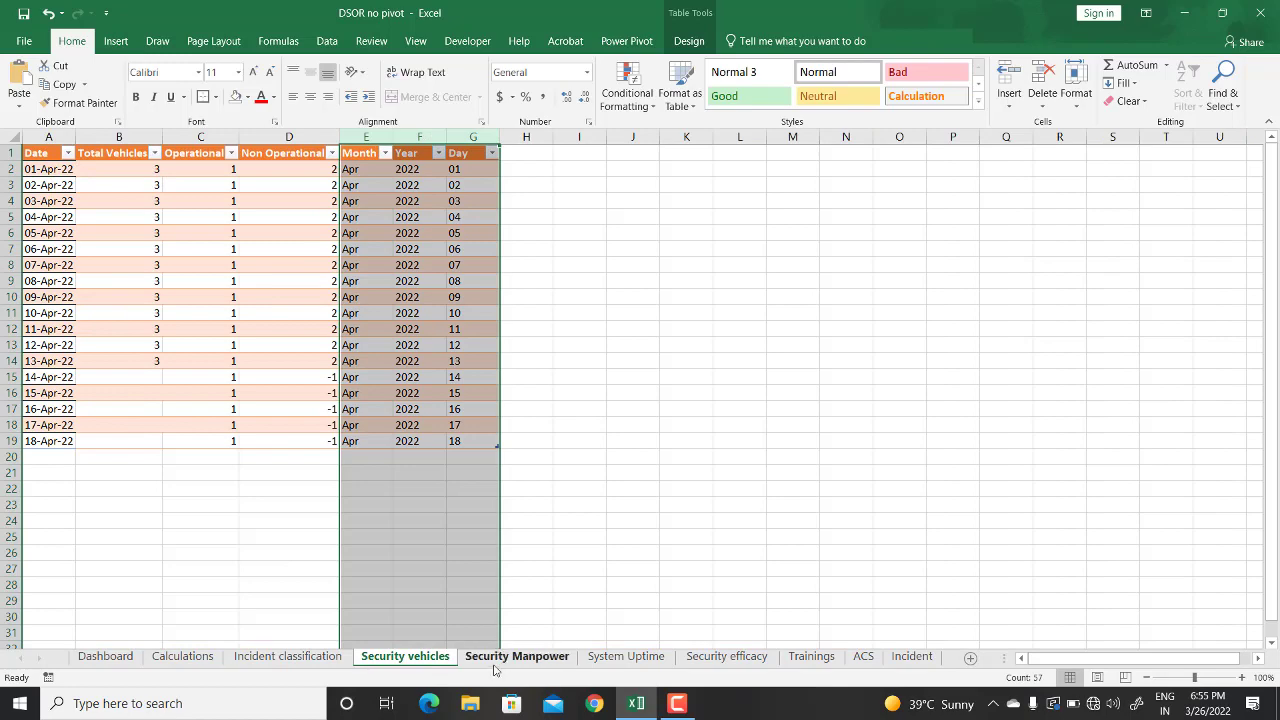
{"action": "left_click", "coordinate": [494, 662]}
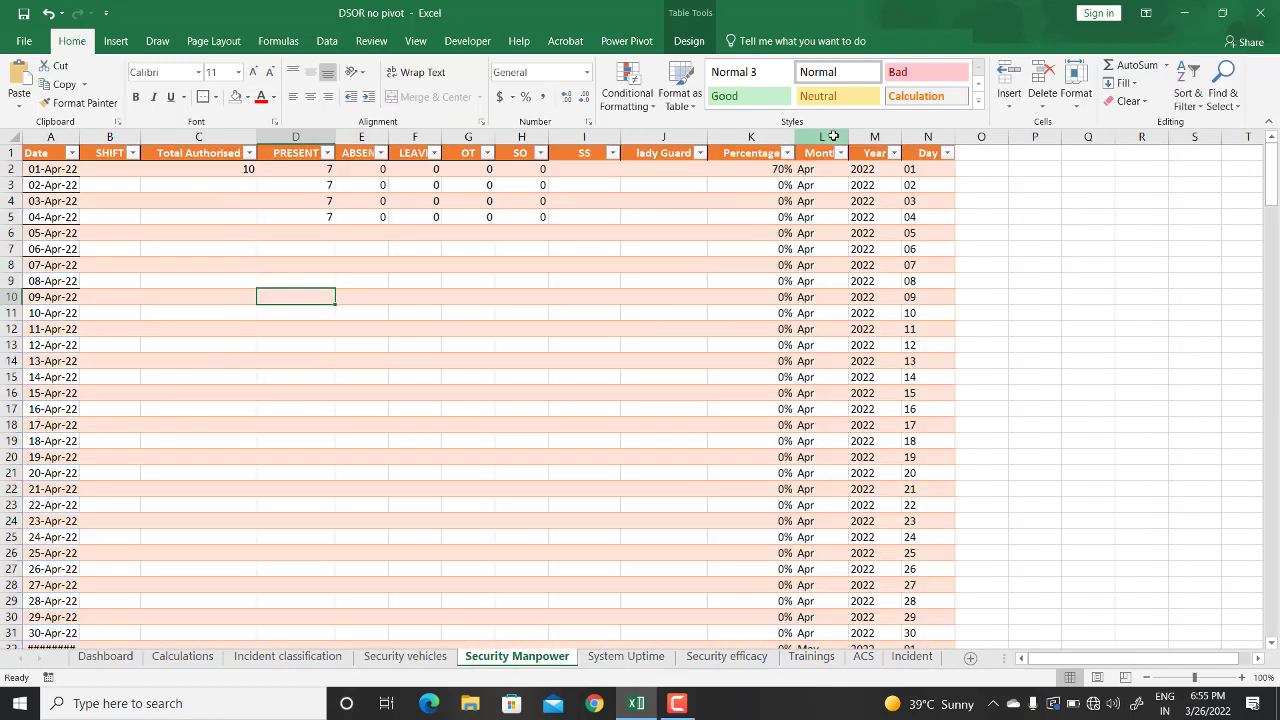
{"action": "left_click_drag", "start_coordinate": [829, 137], "coordinate": [919, 137]}
- Highlight the Date column of the System Uptime sheet and compare it with the dashboard's date selector
{"action": "left_click", "coordinate": [619, 657]}
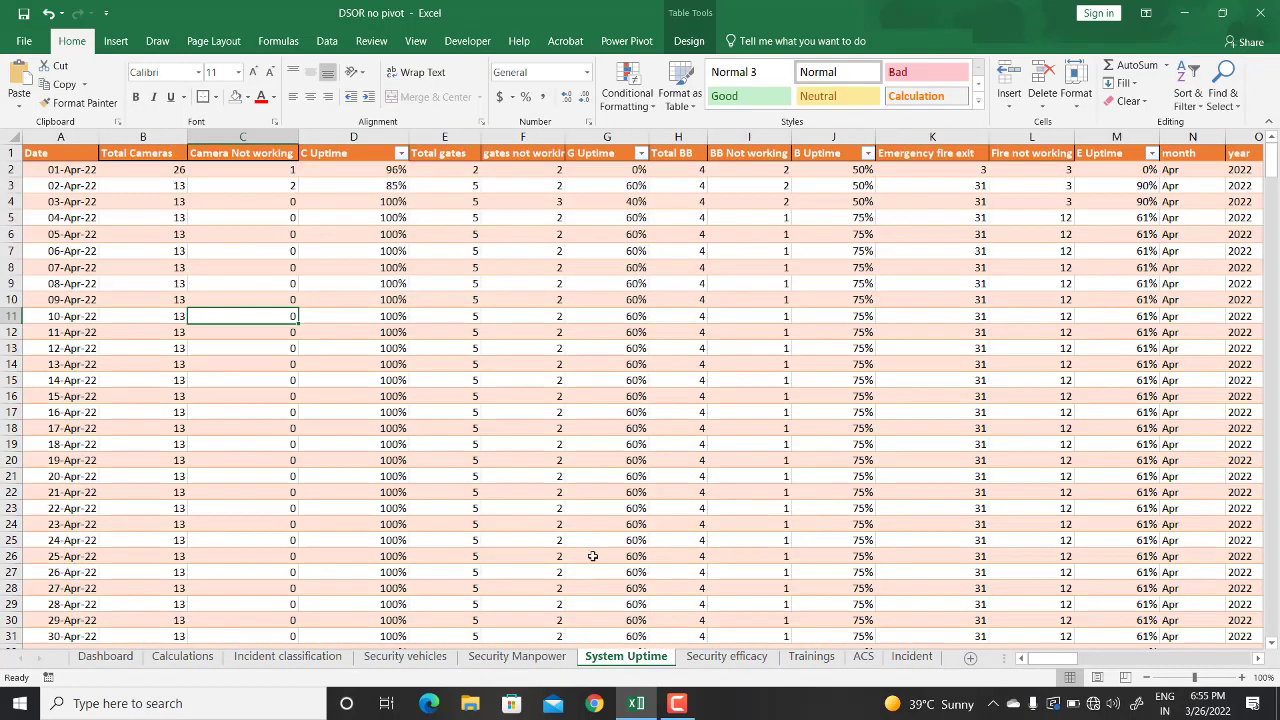
{"action": "left_click", "coordinate": [55, 138]}
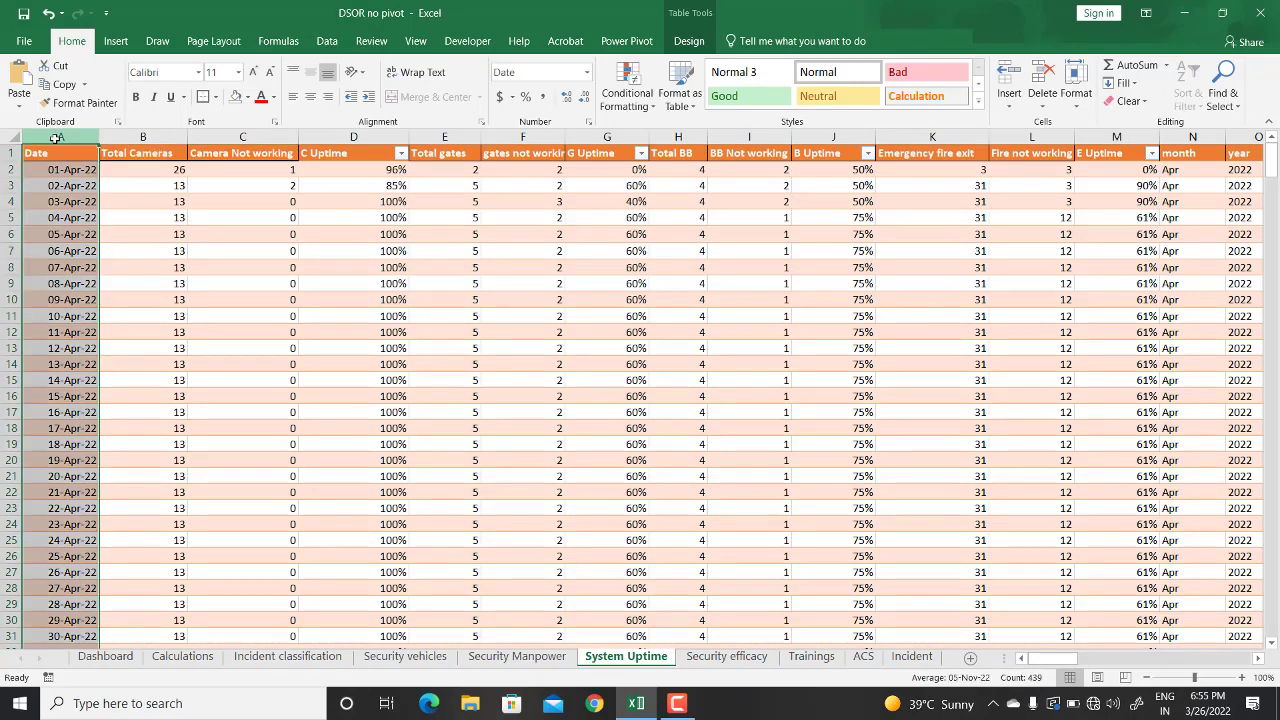
{"action": "left_click", "coordinate": [122, 660]}
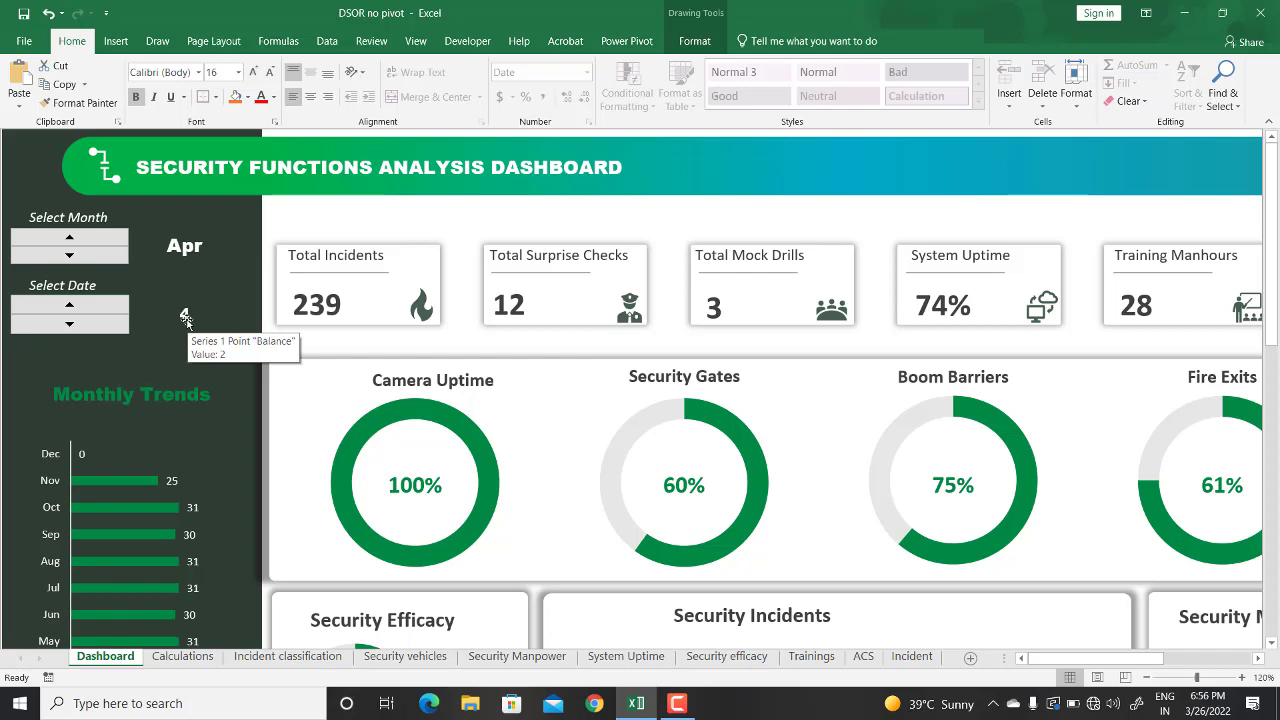
- Review the System Uptime columns from Total Cameras, Camera Not working and C Uptime across to Overall Uptime
{"action": "left_click", "coordinate": [614, 657]}
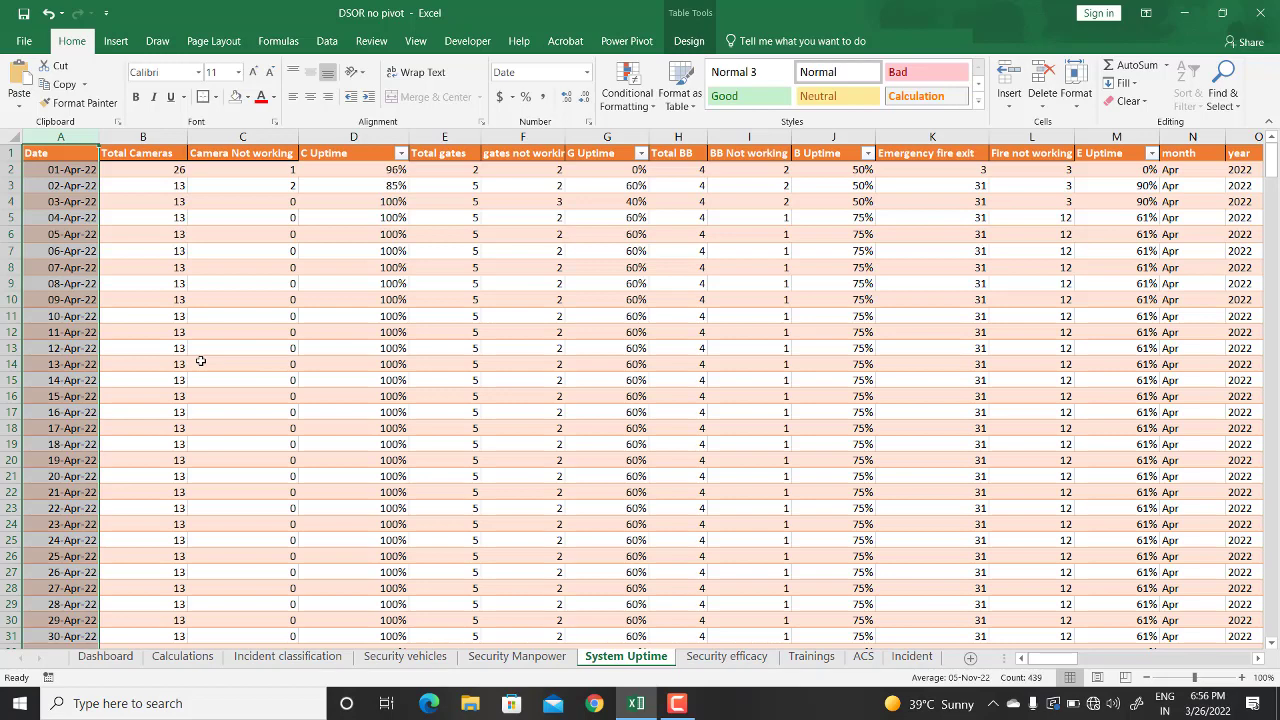
{"action": "left_click", "coordinate": [142, 136]}
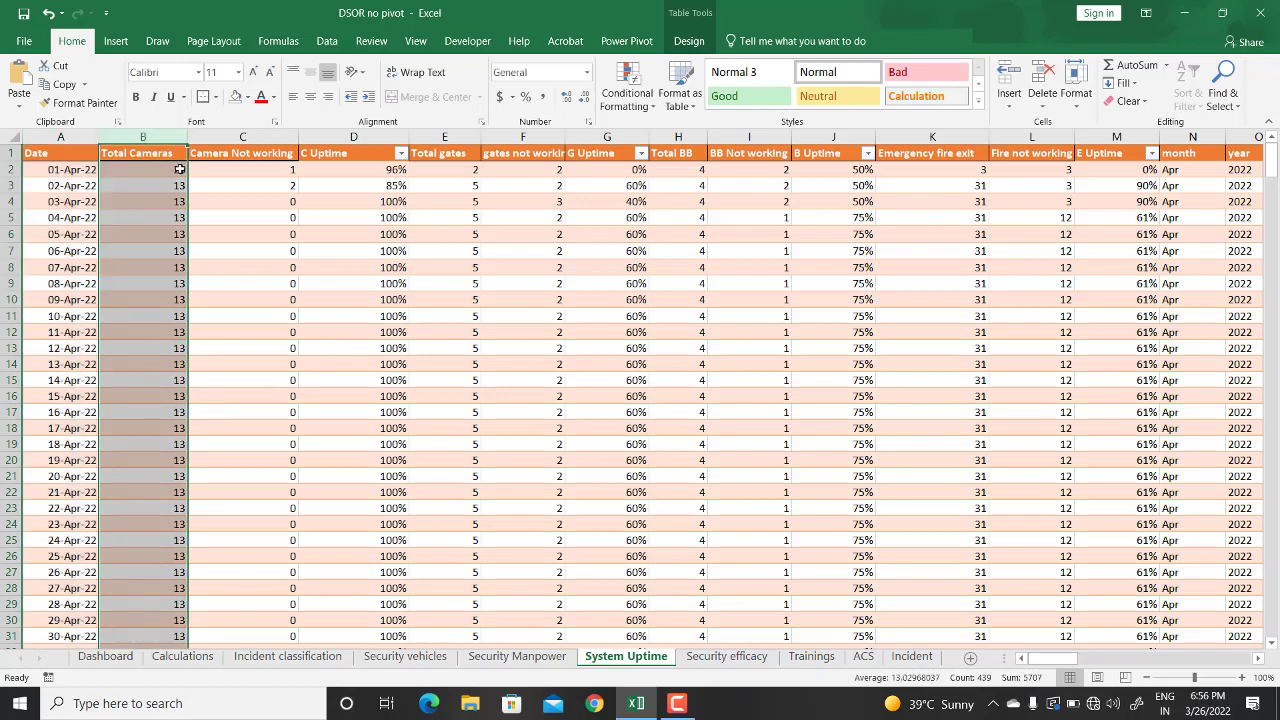
{"action": "left_click", "coordinate": [281, 134]}
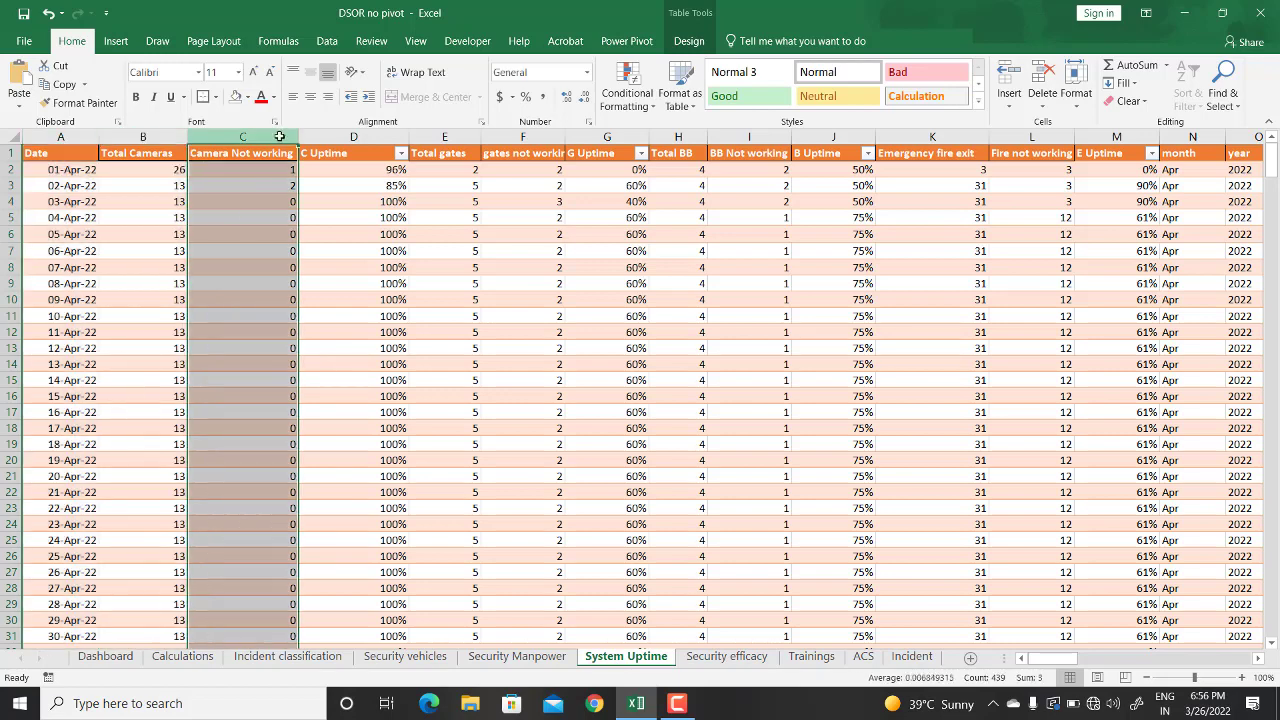
{"action": "left_click", "coordinate": [351, 170]}
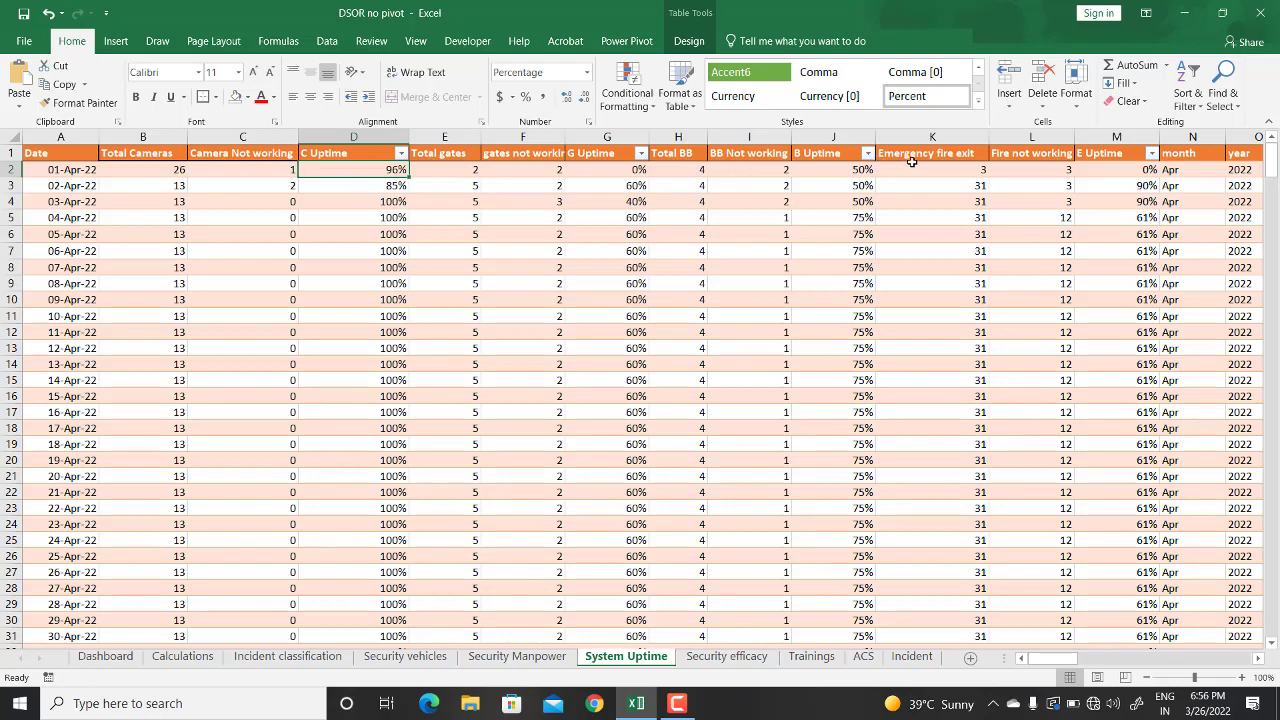
{"action": "left_click", "coordinate": [1258, 660]}
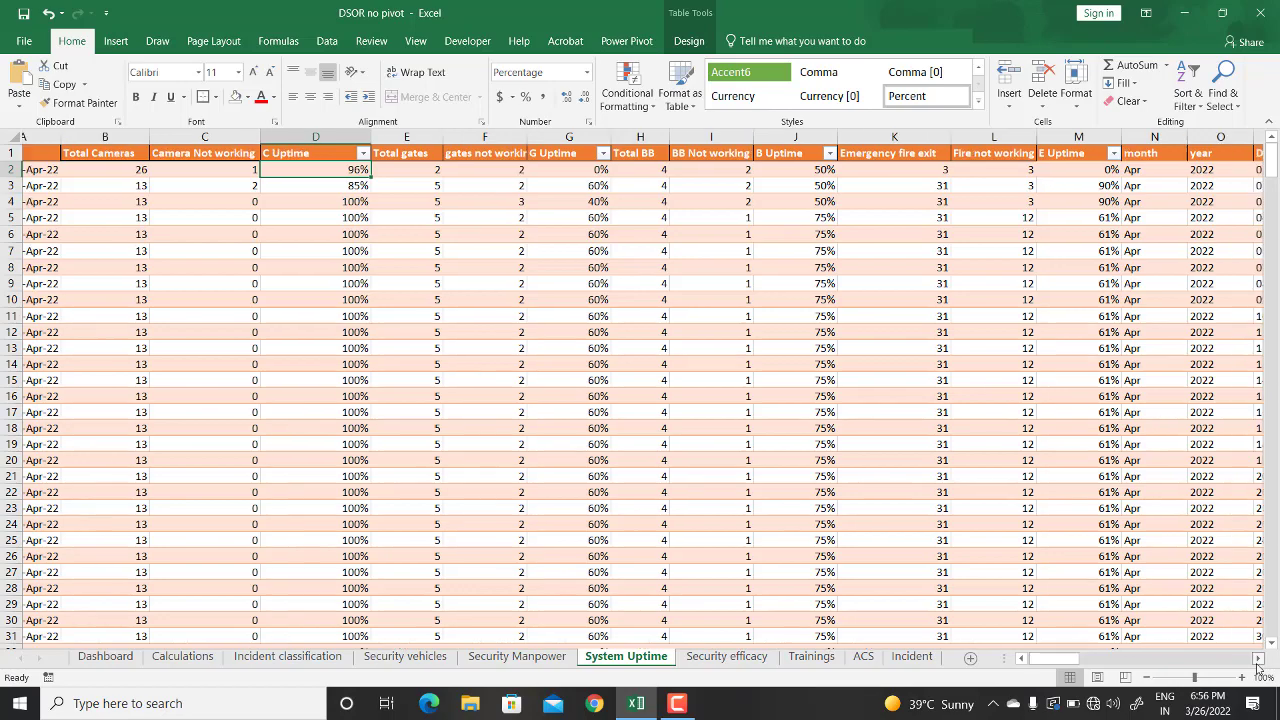
{"action": "left_click", "coordinate": [1258, 660]}
{"action": "left_click", "coordinate": [1258, 660]}
{"action": "left_click", "coordinate": [1258, 660]}
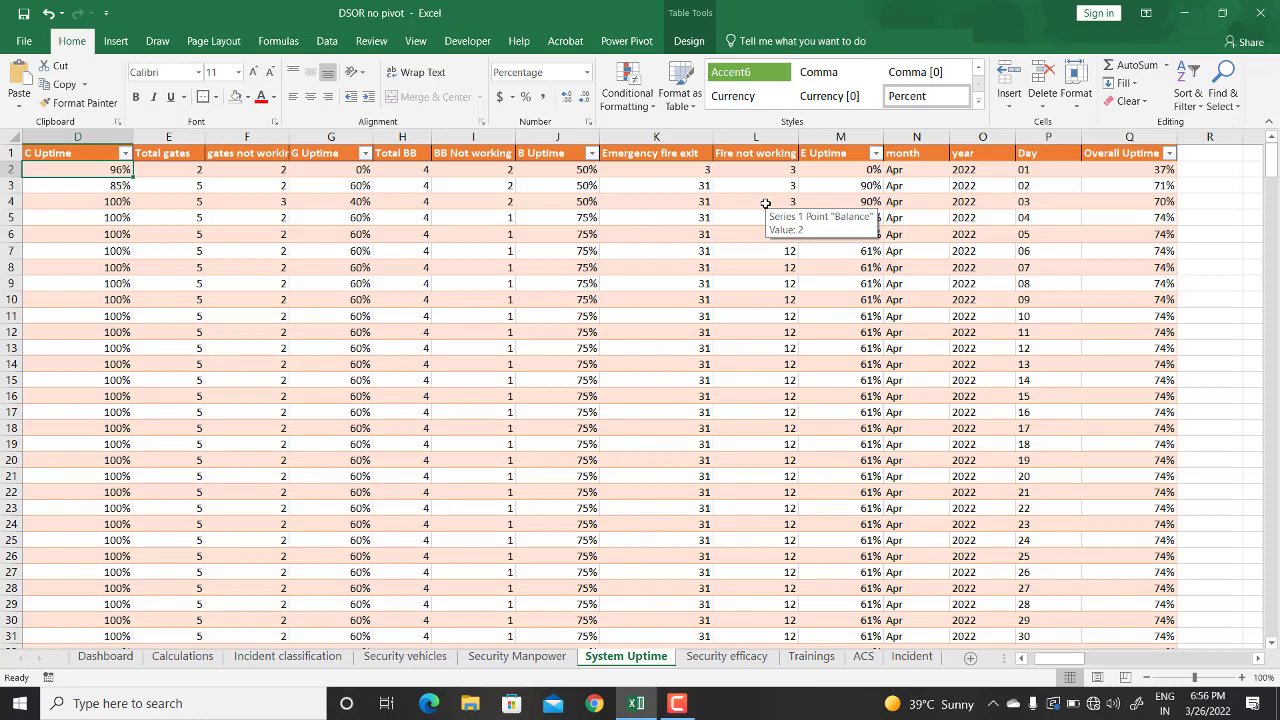
- Examine the planned, conducted and performance columns for mock drills on the Security efficacy sheet, including the 01-Apr-22 entries
{"action": "left_click", "coordinate": [728, 656]}
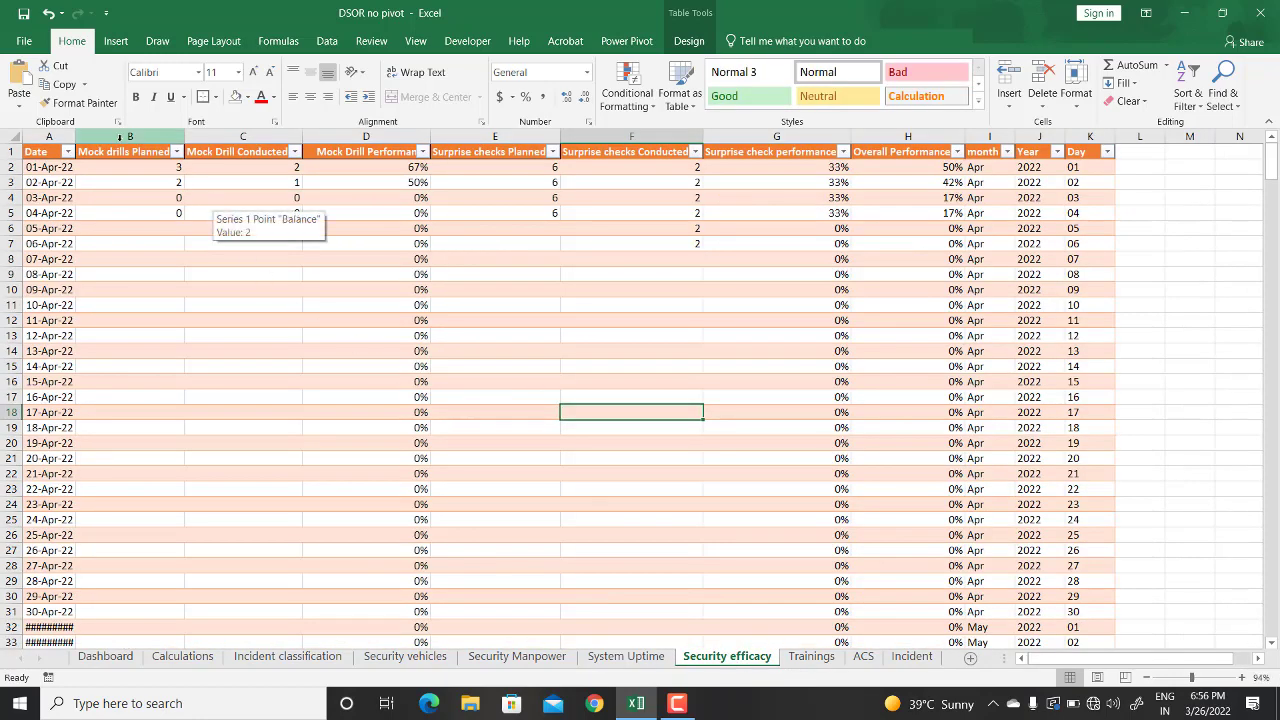
{"action": "left_click", "coordinate": [119, 137]}
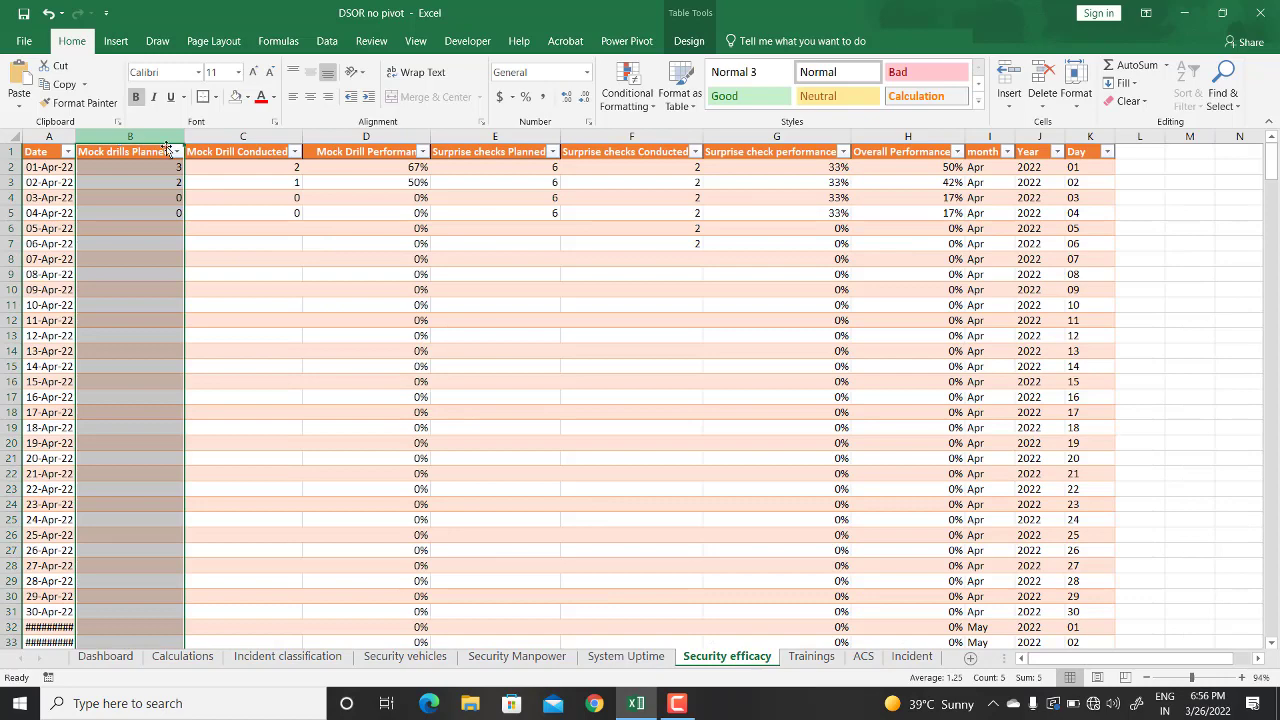
{"action": "left_click", "coordinate": [242, 137]}
{"action": "left_click", "coordinate": [369, 136]}
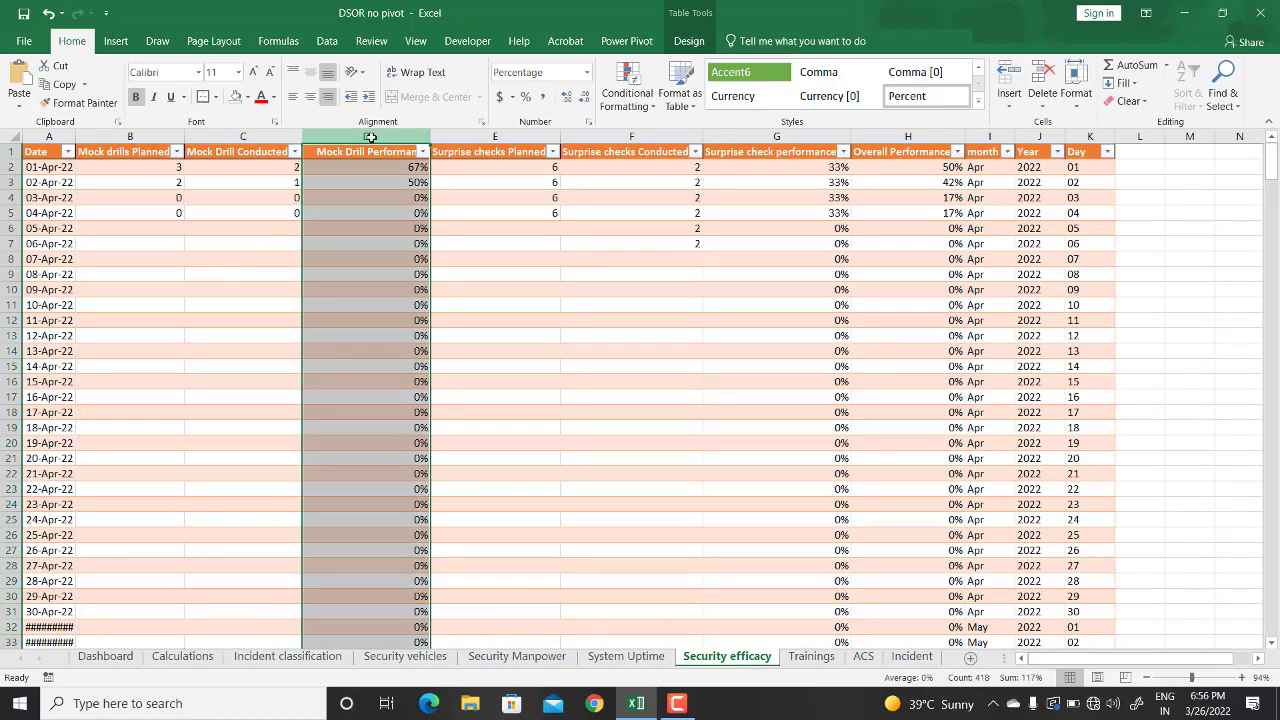
{"action": "left_click", "coordinate": [140, 171]}
{"action": "left_click", "coordinate": [248, 169]}
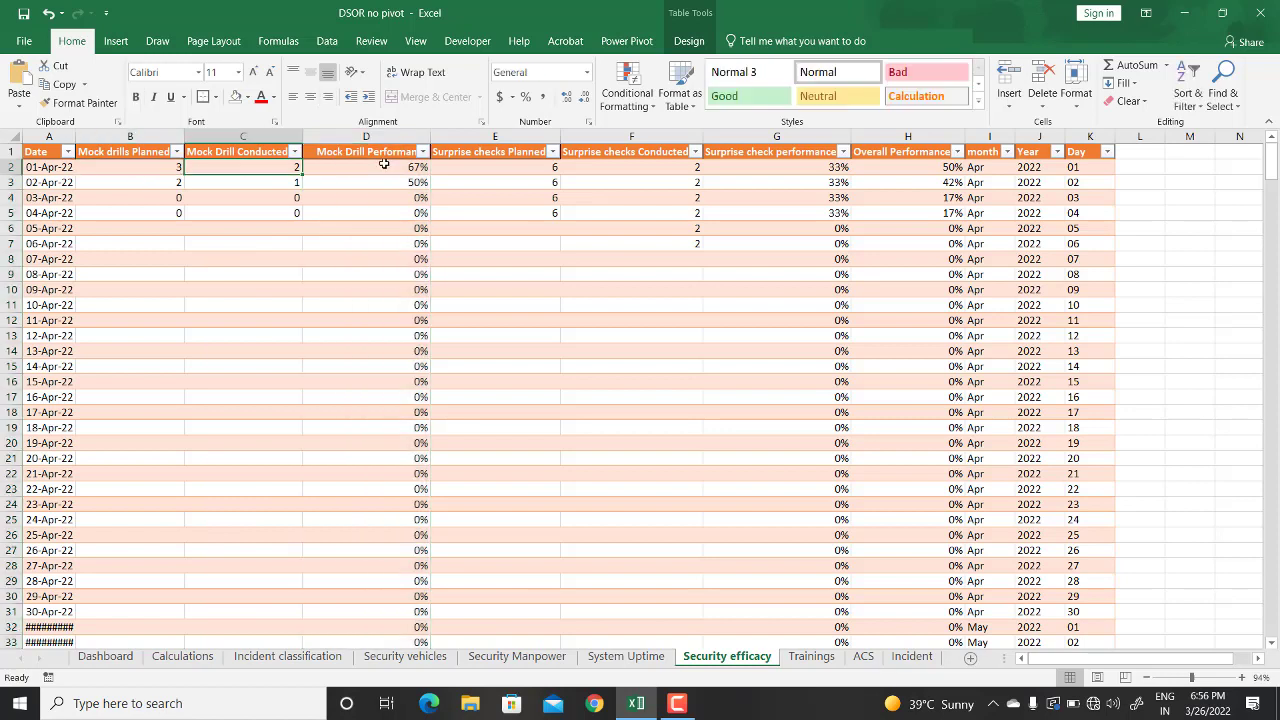
{"action": "left_click", "coordinate": [384, 164]}
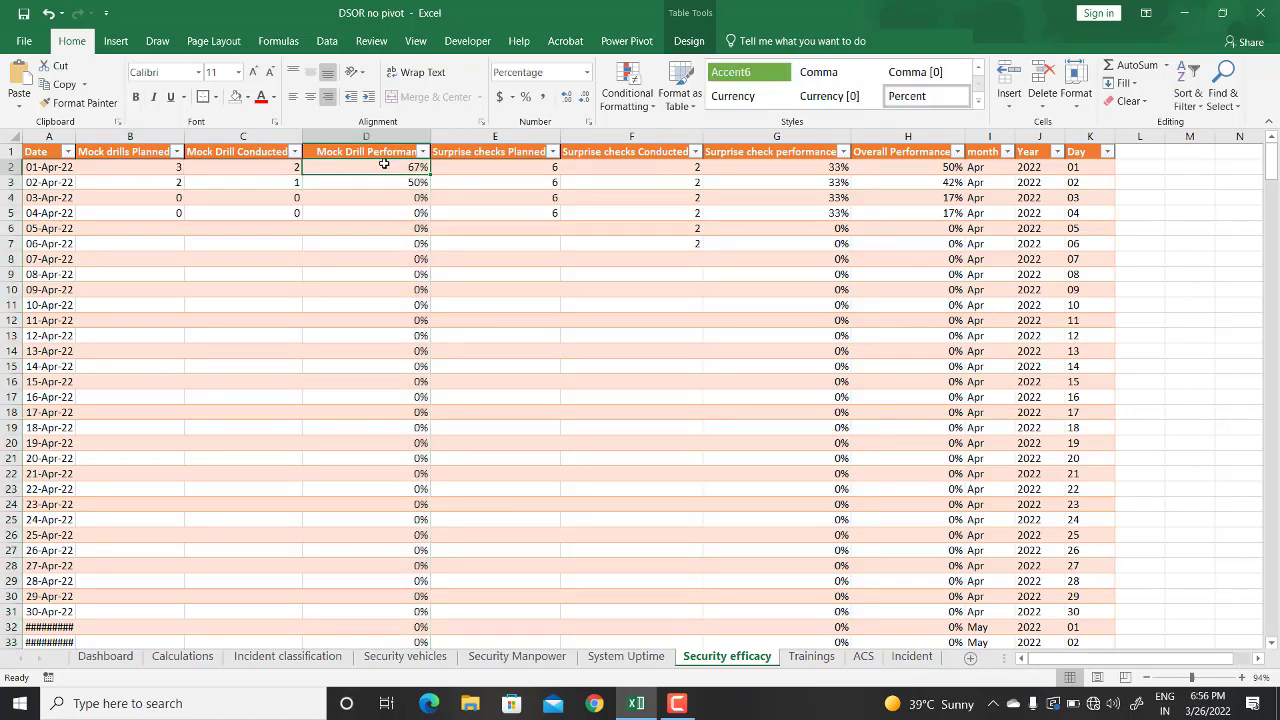
- Set Mock Drill Conducted for 01-Apr-22 to 3
{"action": "left_click", "coordinate": [283, 167]}
{"action": "type", "text": "3"}
{"action": "key", "text": "Return"}
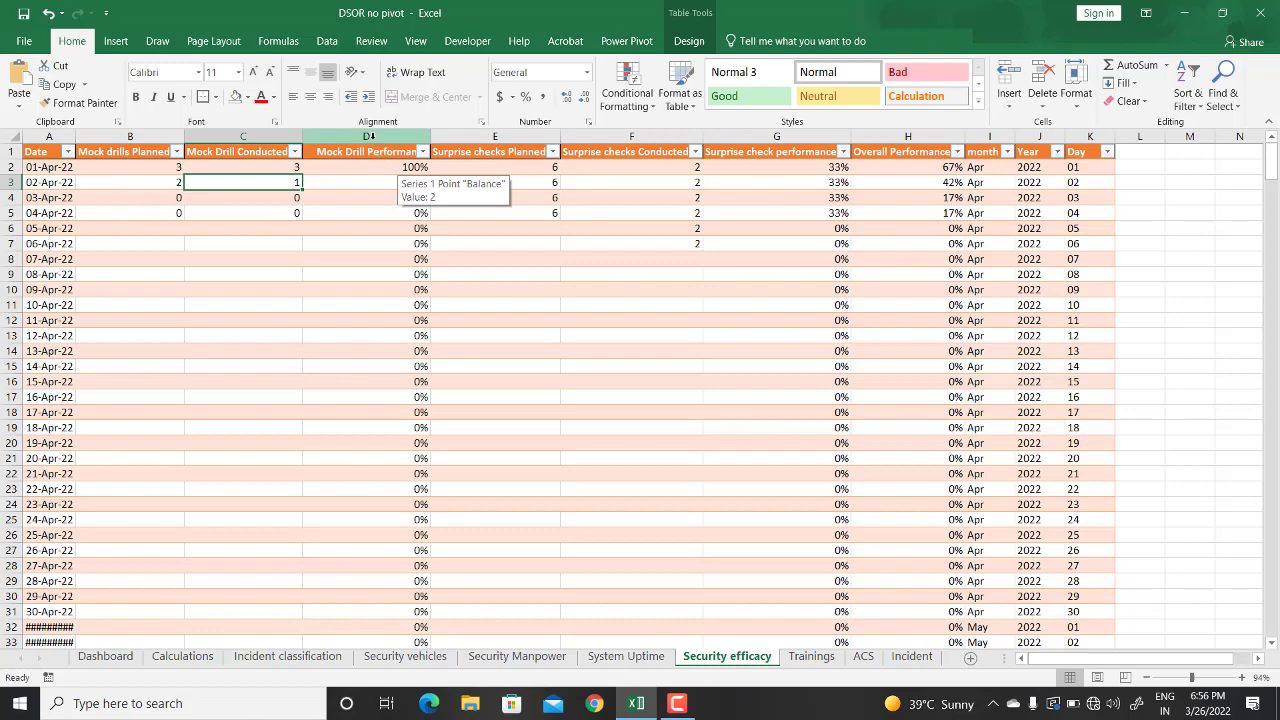
- Review the Security efficacy columns from Mock Drill Performance through the surprise check columns to Overall Performance
{"action": "left_click", "coordinate": [370, 137]}
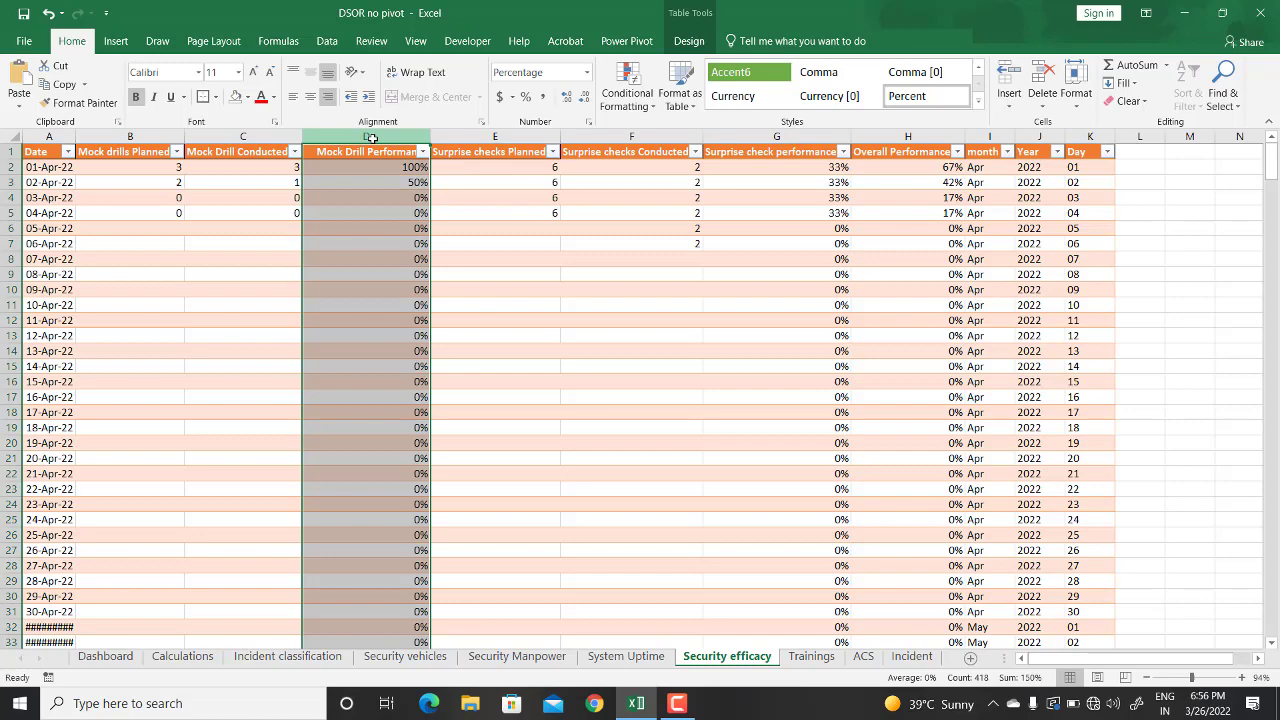
{"action": "left_click", "coordinate": [481, 136]}
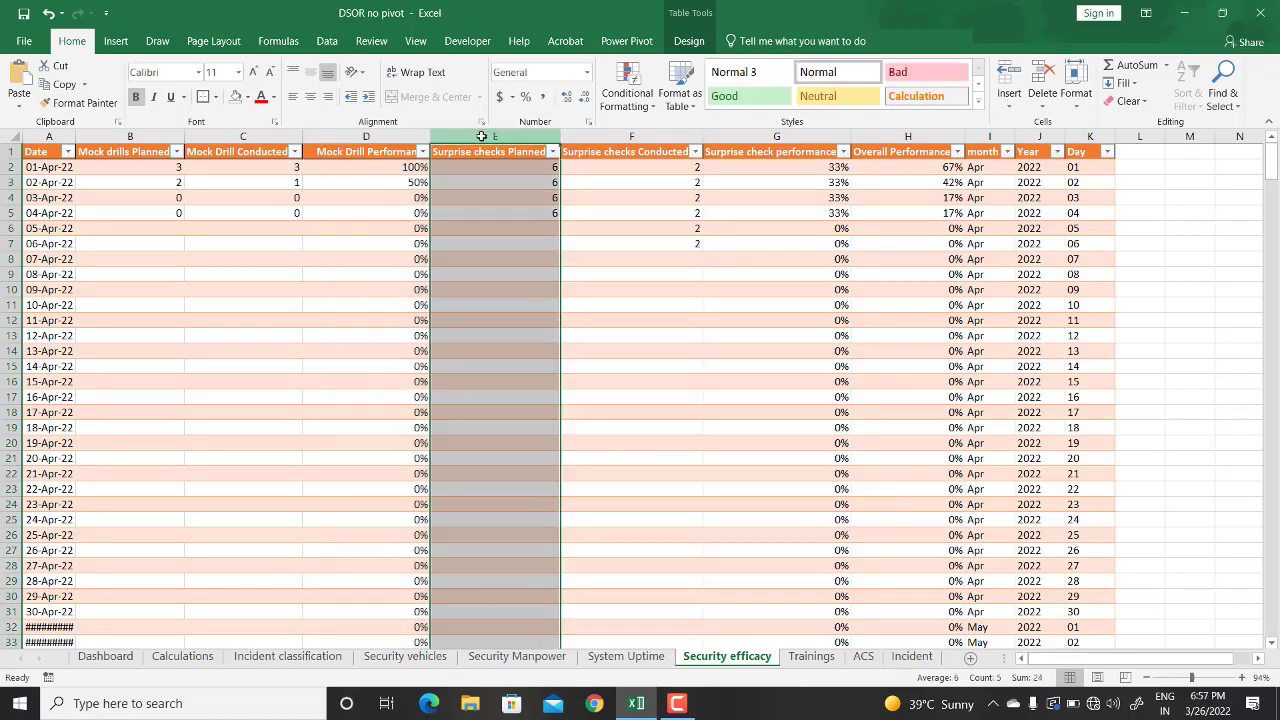
{"action": "left_click", "coordinate": [654, 134]}
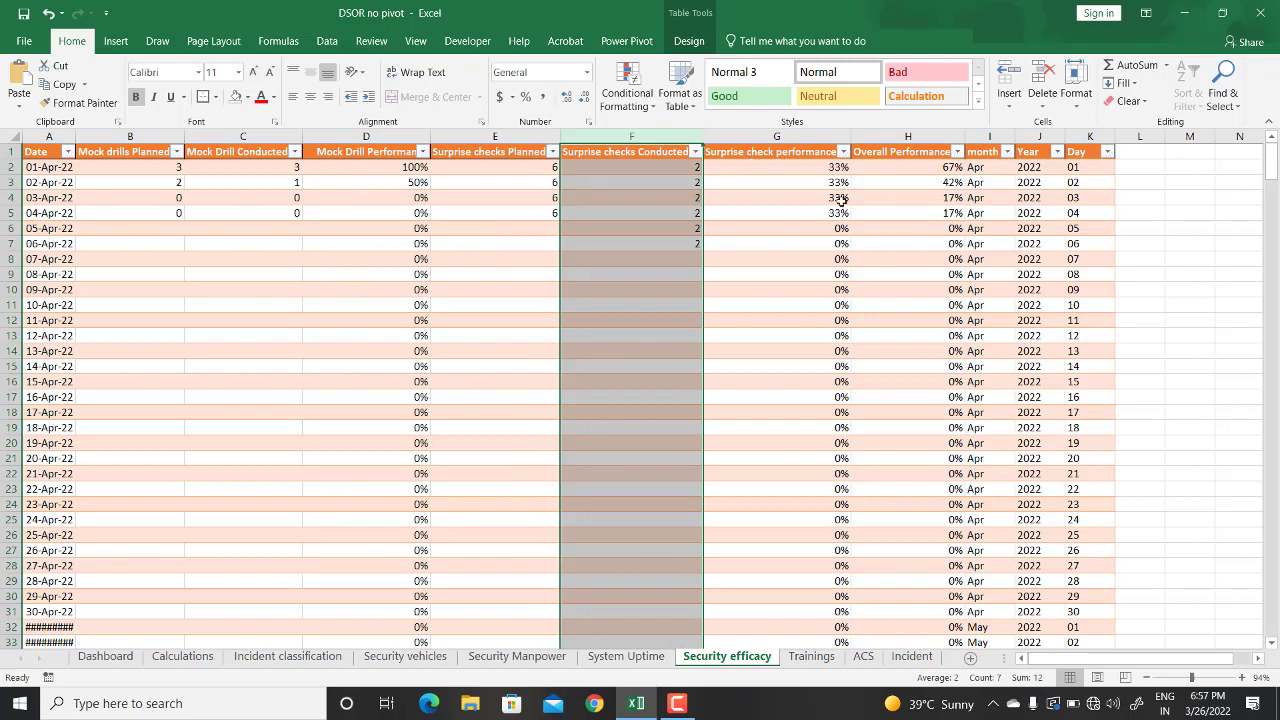
{"action": "left_click", "coordinate": [785, 170]}
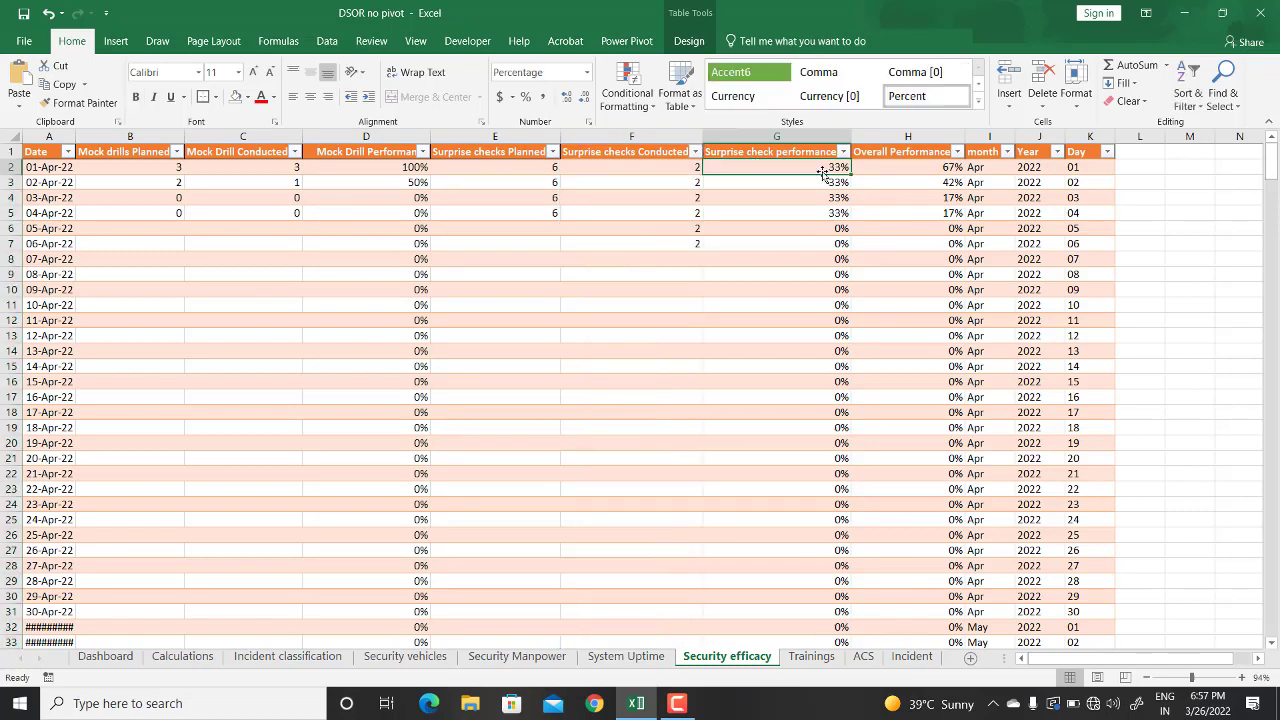
{"action": "left_click", "coordinate": [888, 168]}
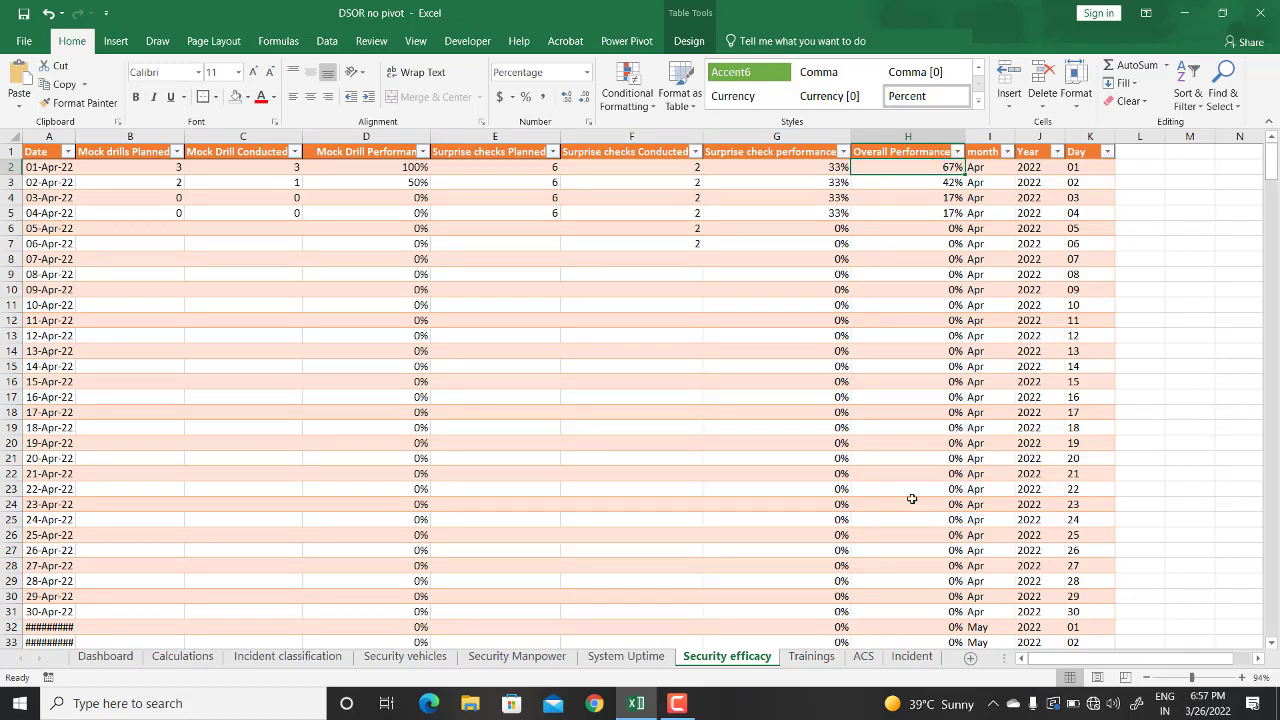
- Examine the Trainings sheet columns, from Training name and No. of Attendees to Training Duration in Minutes and Training Manhours
{"action": "left_click", "coordinate": [811, 656]}
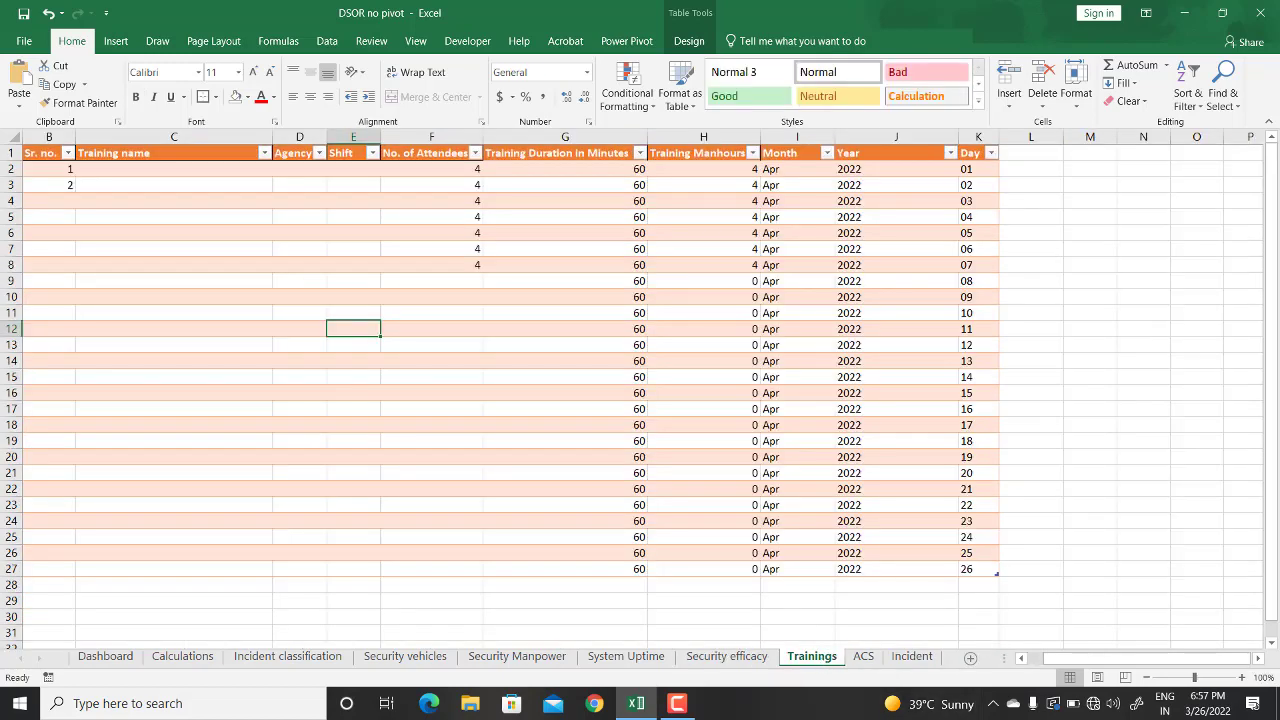
{"action": "left_click", "coordinate": [117, 170]}
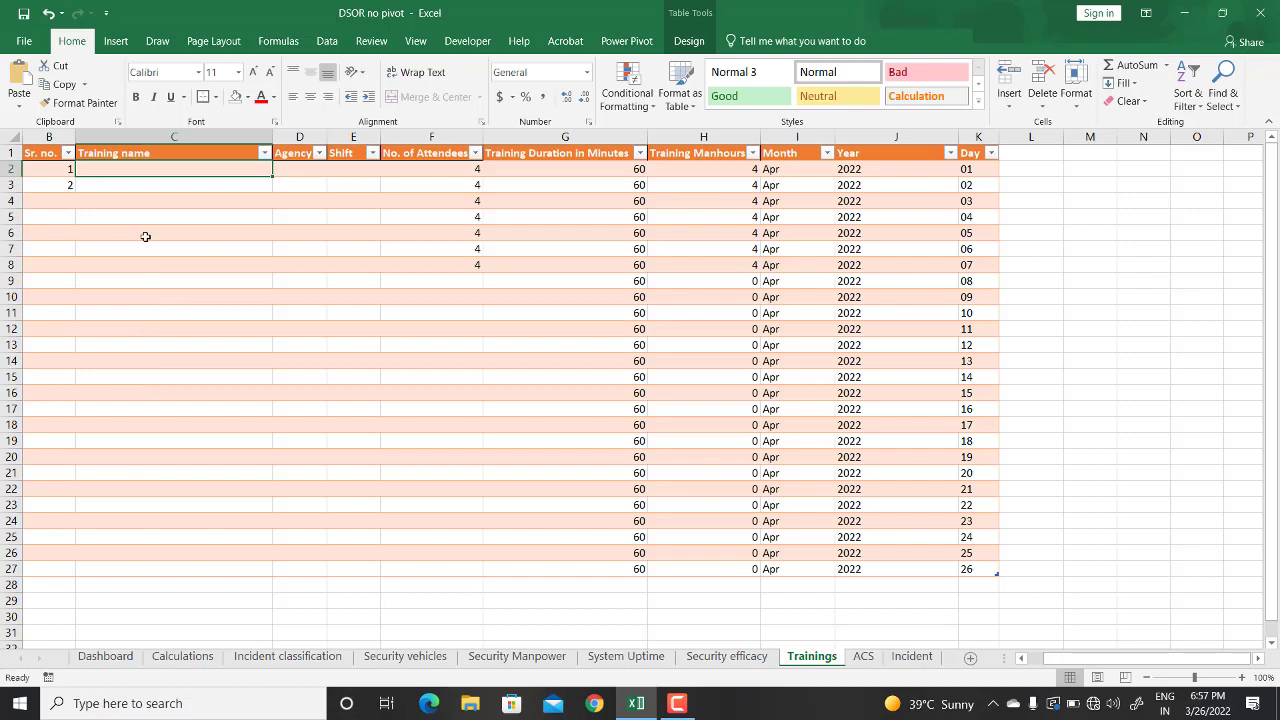
{"action": "left_click", "coordinate": [139, 137]}
{"action": "left_click", "coordinate": [126, 167]}
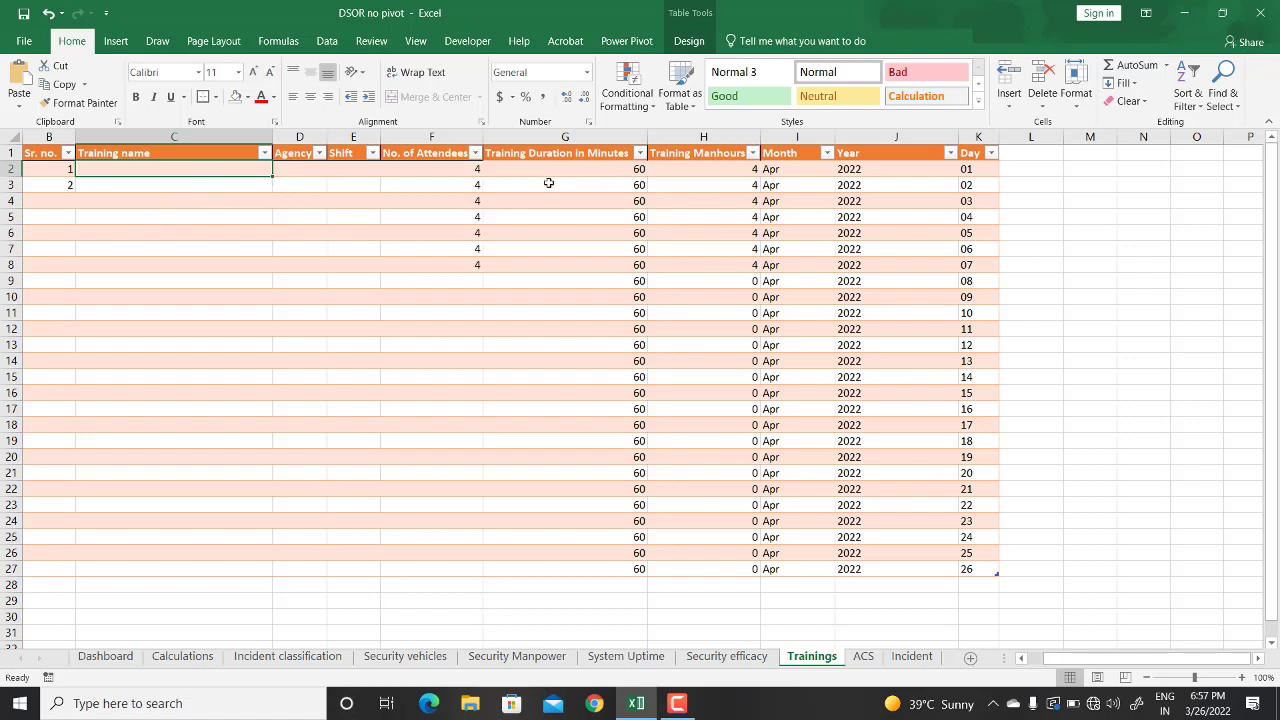
{"action": "left_click", "coordinate": [440, 169]}
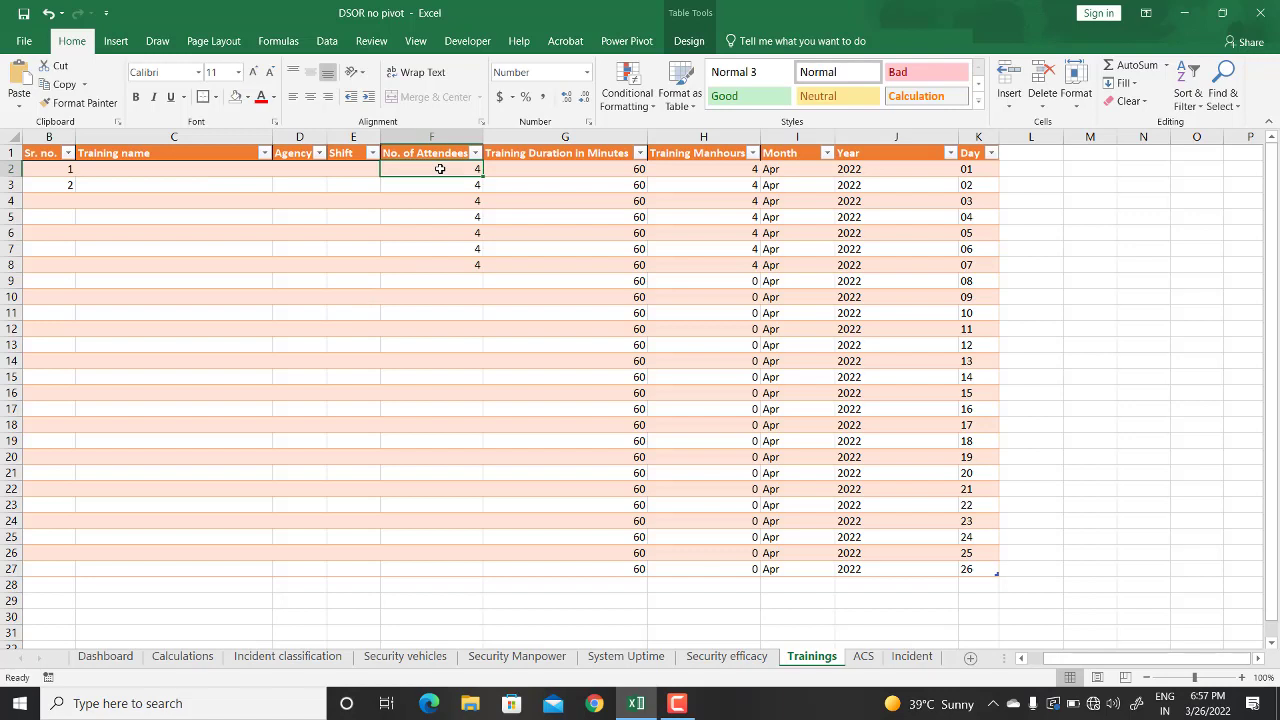
{"action": "left_click", "coordinate": [150, 172]}
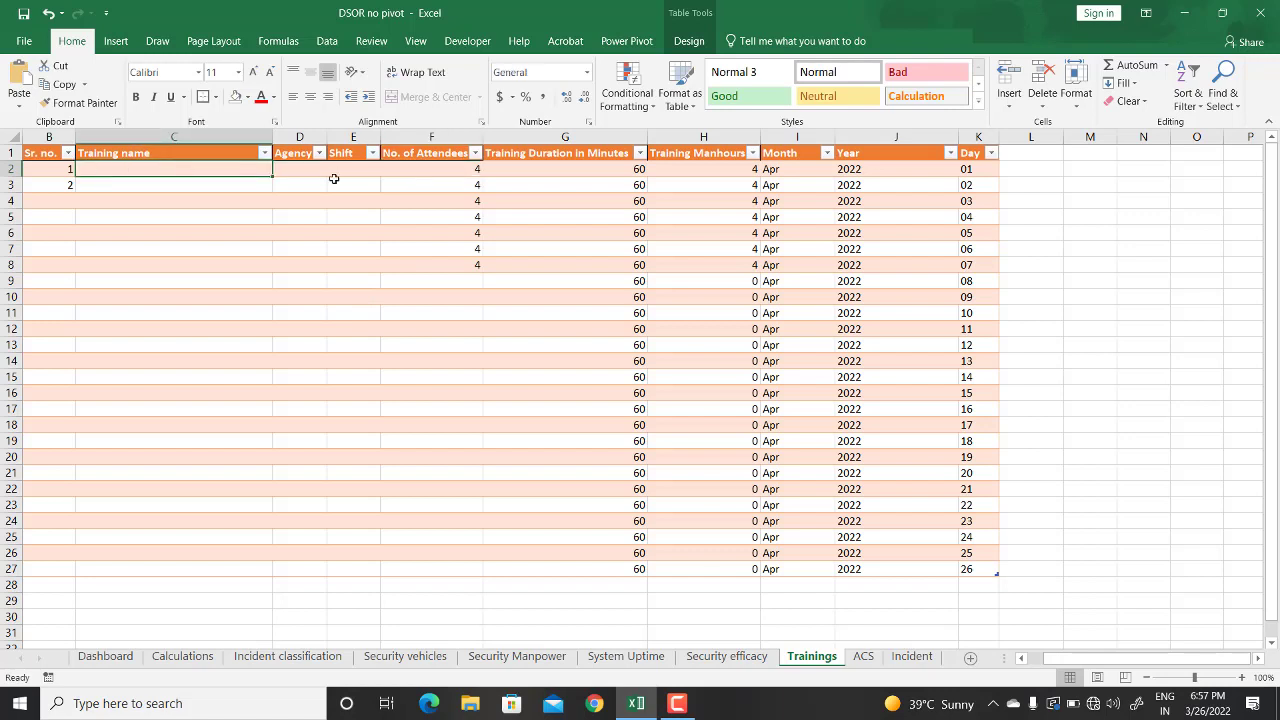
{"action": "left_click", "coordinate": [414, 167]}
{"action": "left_click", "coordinate": [594, 167]}
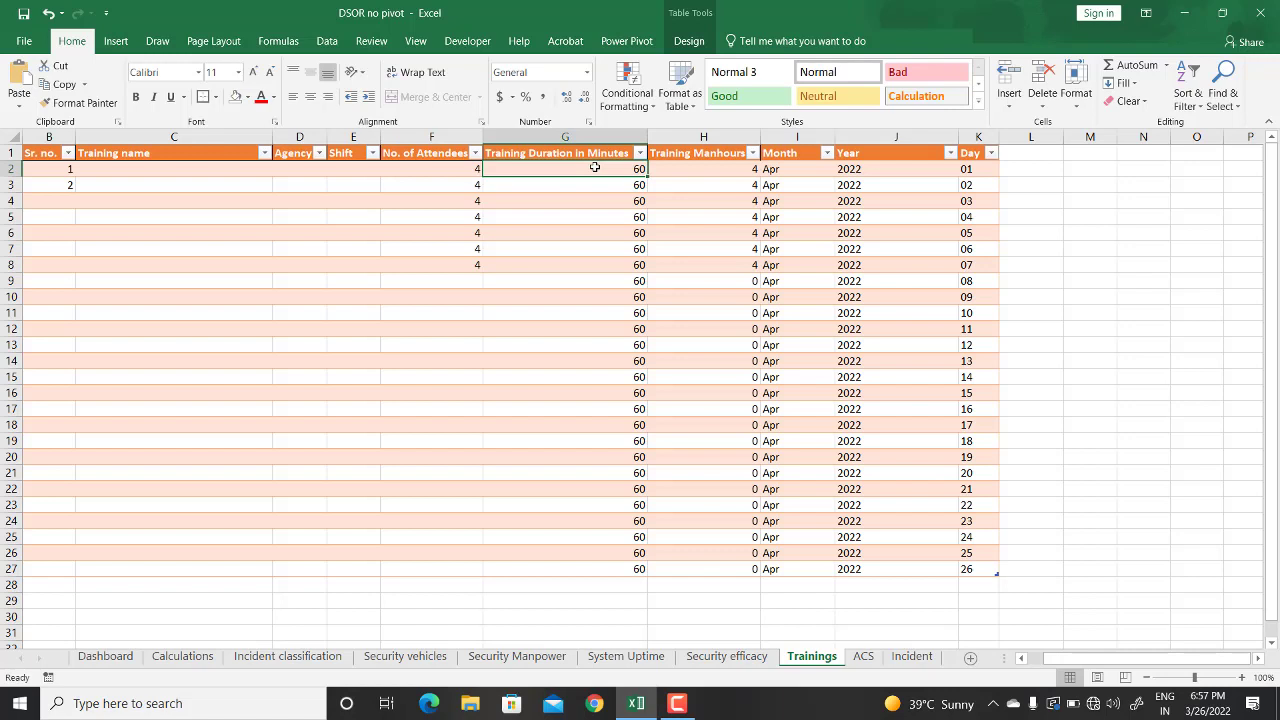
{"action": "left_click", "coordinate": [685, 168]}
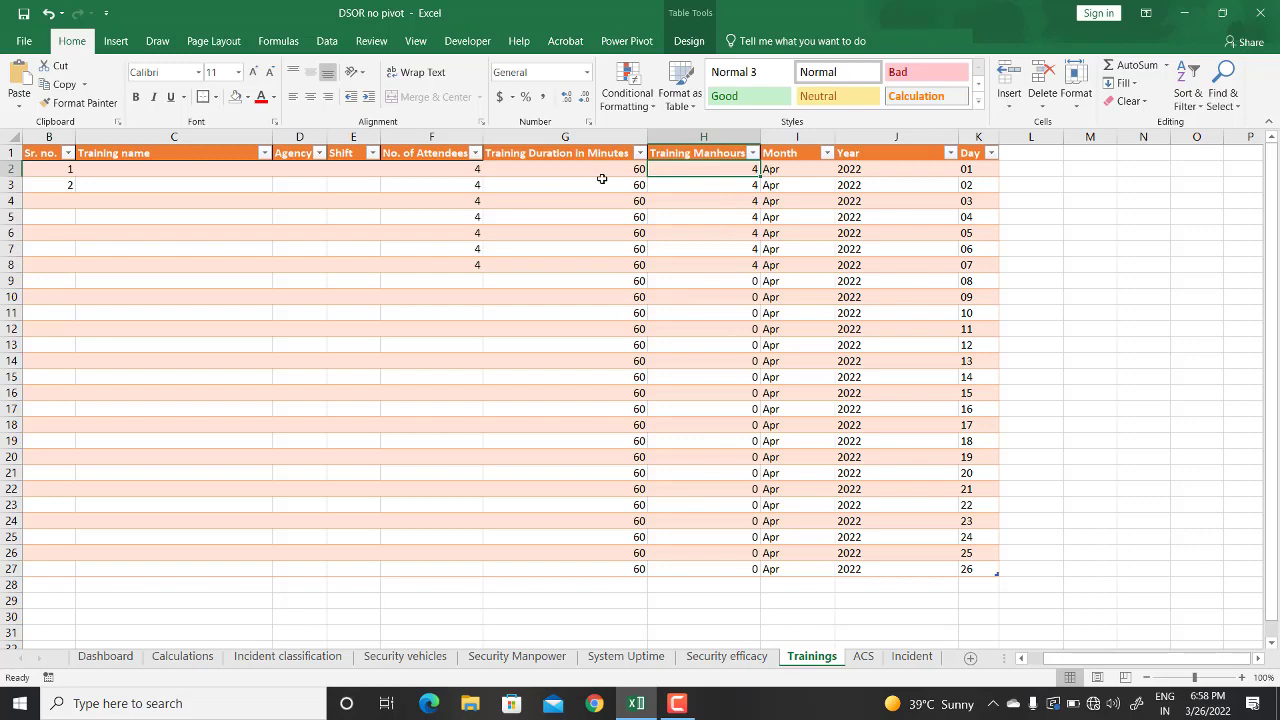
- View the Security Training card with its attendee and manhour figures on the Dashboard sheet
{"action": "left_click", "coordinate": [105, 656]}
{"action": "scroll", "coordinate": [1079, 474], "scroll_direction": "down", "scroll_amount": 3}
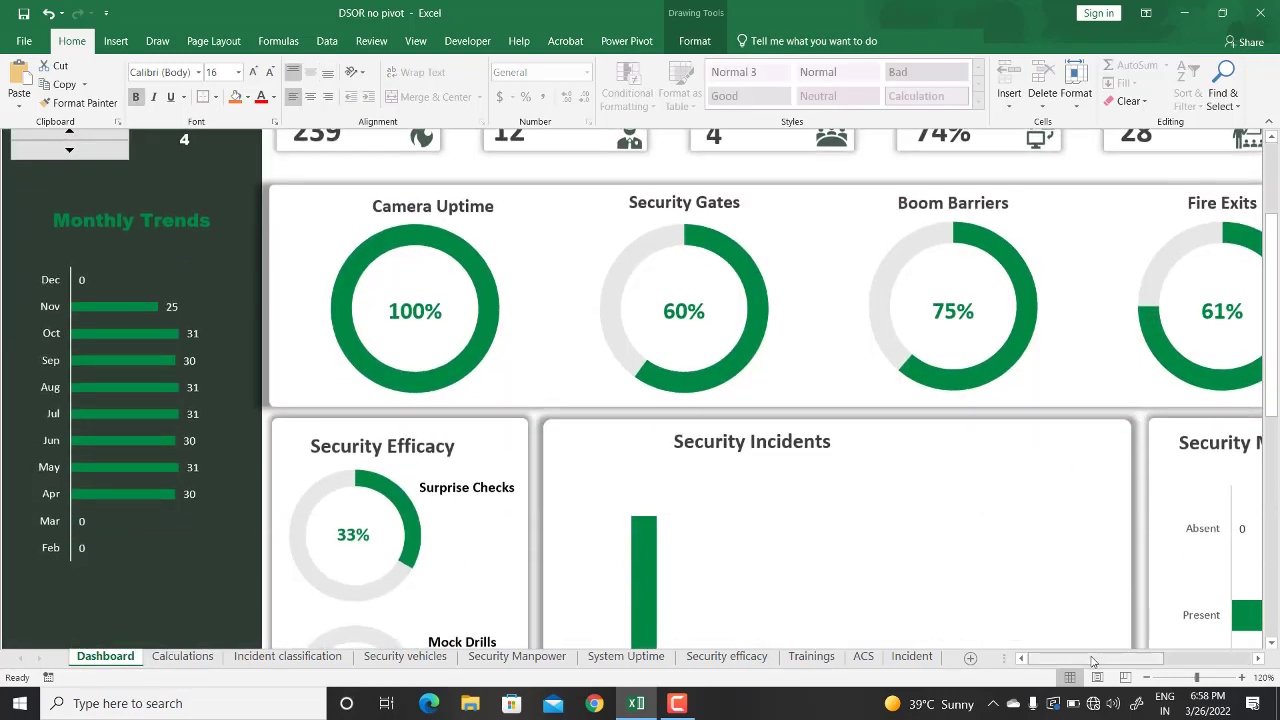
{"action": "scroll", "coordinate": [1100, 500], "scroll_direction": "right", "scroll_amount": 6}
{"action": "scroll", "coordinate": [1150, 570], "scroll_direction": "down", "scroll_amount": 3}
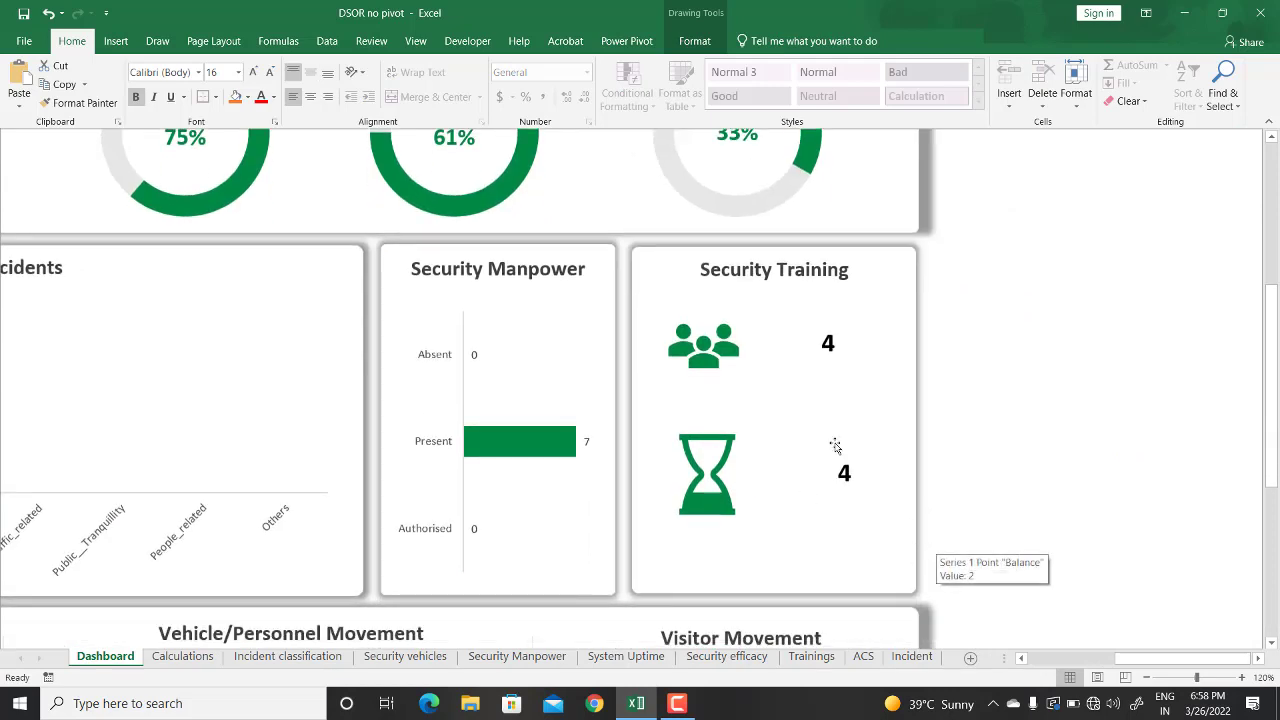
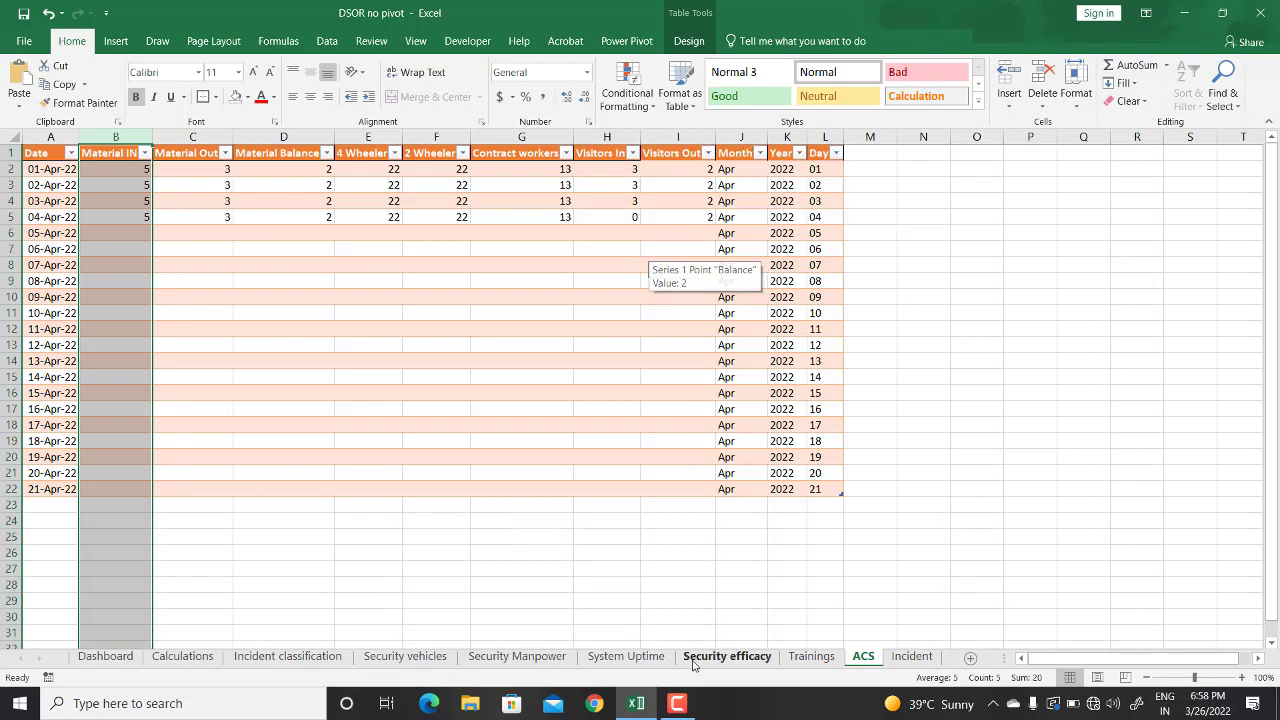
- Open the Incident sheet and review its columns through Status at the first April 2022 entries
{"action": "left_click", "coordinate": [910, 656]}
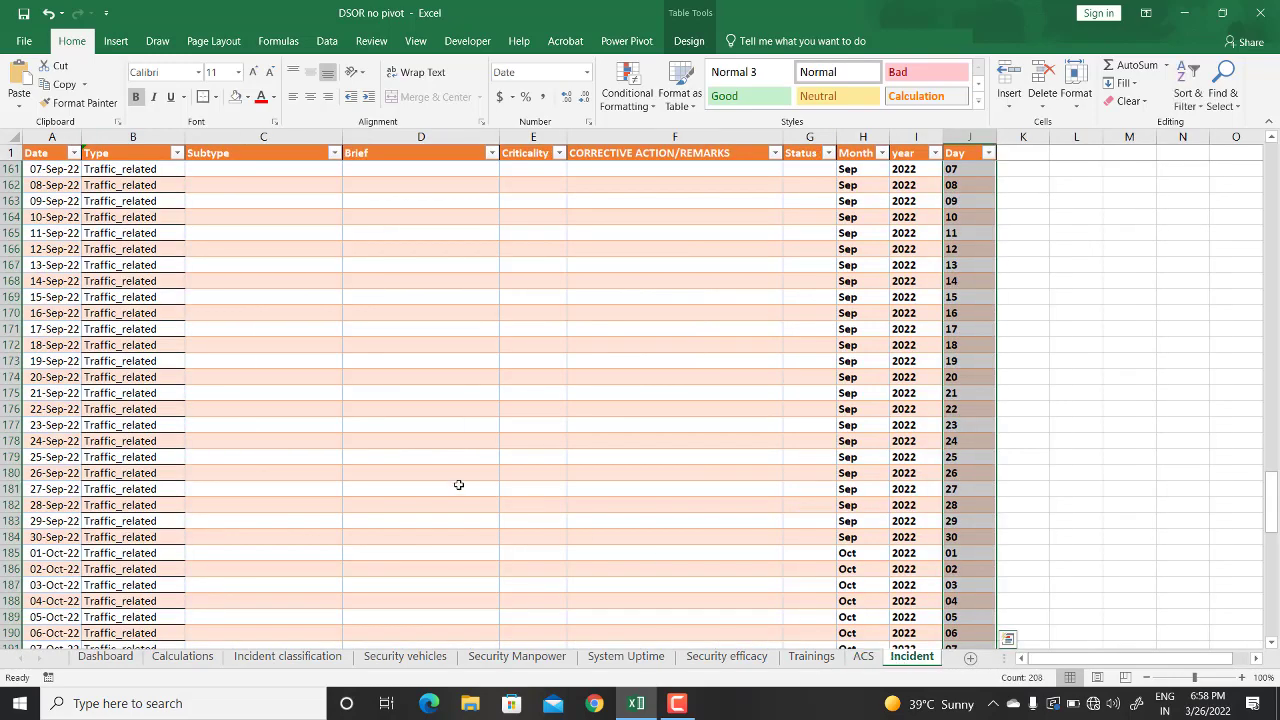
{"action": "scroll", "coordinate": [480, 487], "scroll_direction": "up", "scroll_amount": 6}
{"action": "scroll", "coordinate": [85, 248], "scroll_direction": "up", "scroll_amount": 20}
{"action": "scroll", "coordinate": [85, 248], "scroll_direction": "up", "scroll_amount": 7}
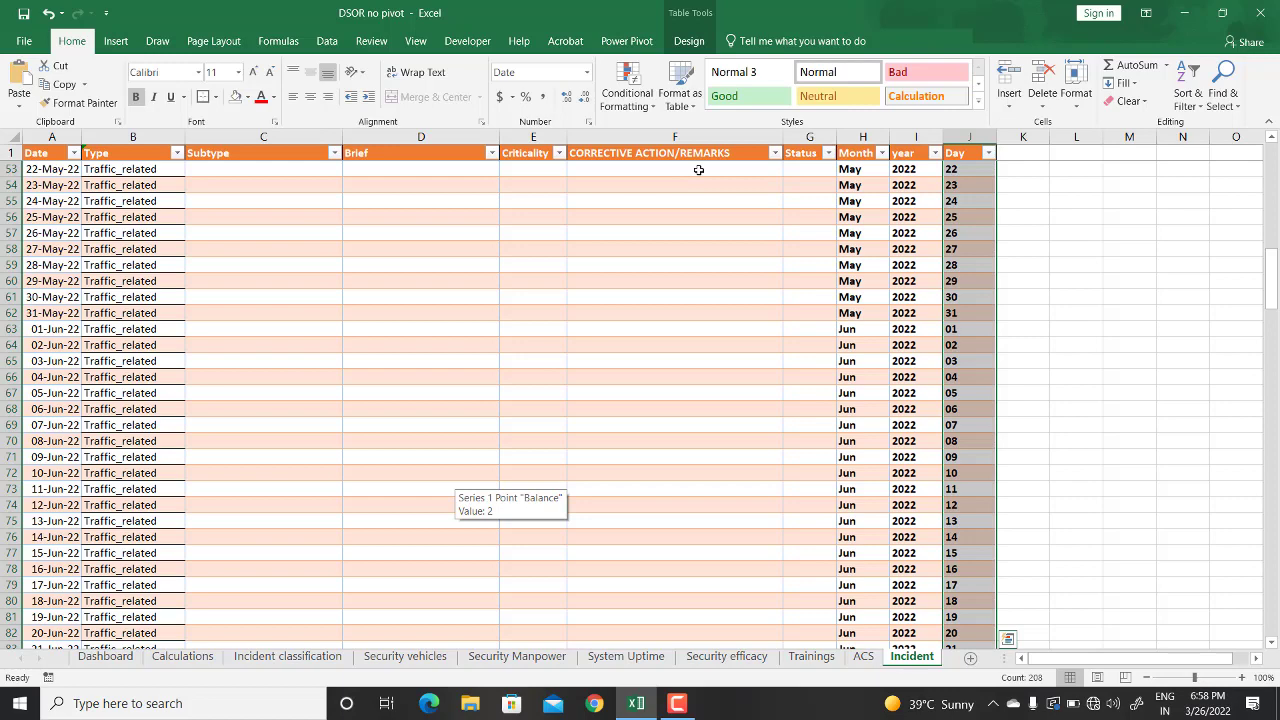
{"action": "left_click_drag", "start_coordinate": [1271, 270], "coordinate": [1271, 165]}
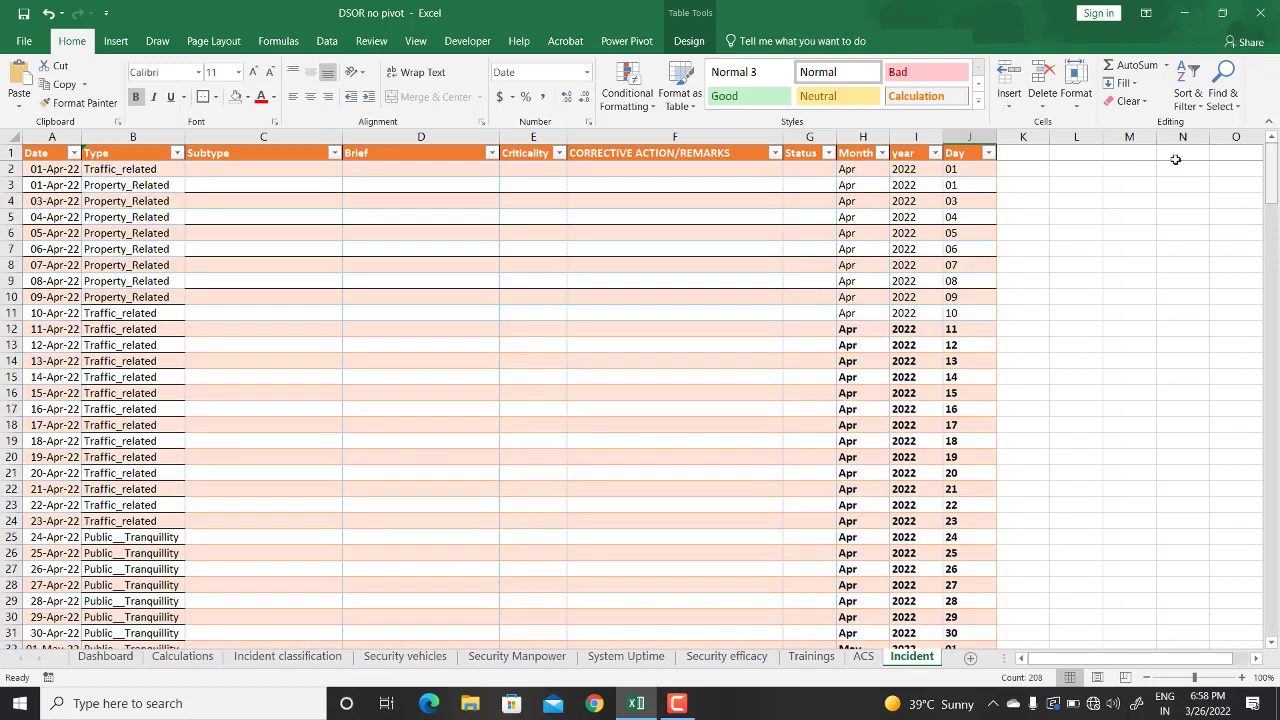
{"action": "left_click", "coordinate": [806, 171]}
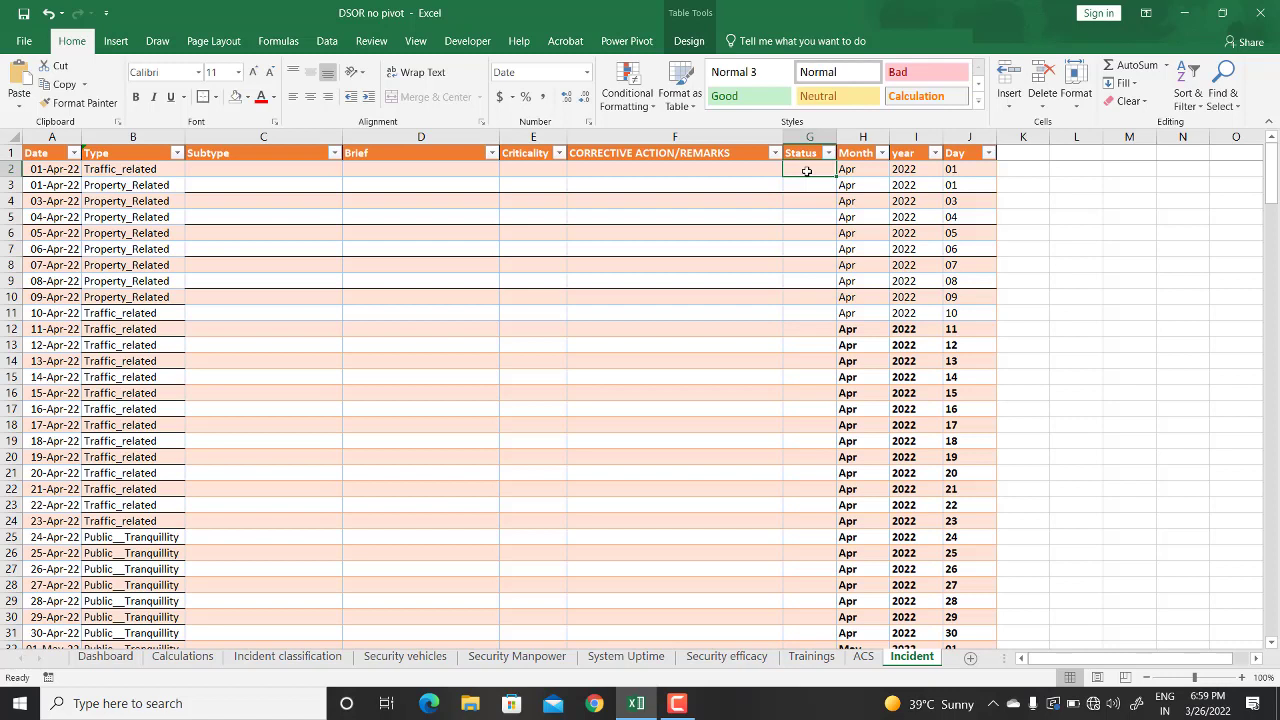
- Set the first 01-Apr-22 incident's type to Material_Related and highlight both incident rows for that date
{"action": "left_click", "coordinate": [120, 137]}
{"action": "left_click", "coordinate": [140, 172]}
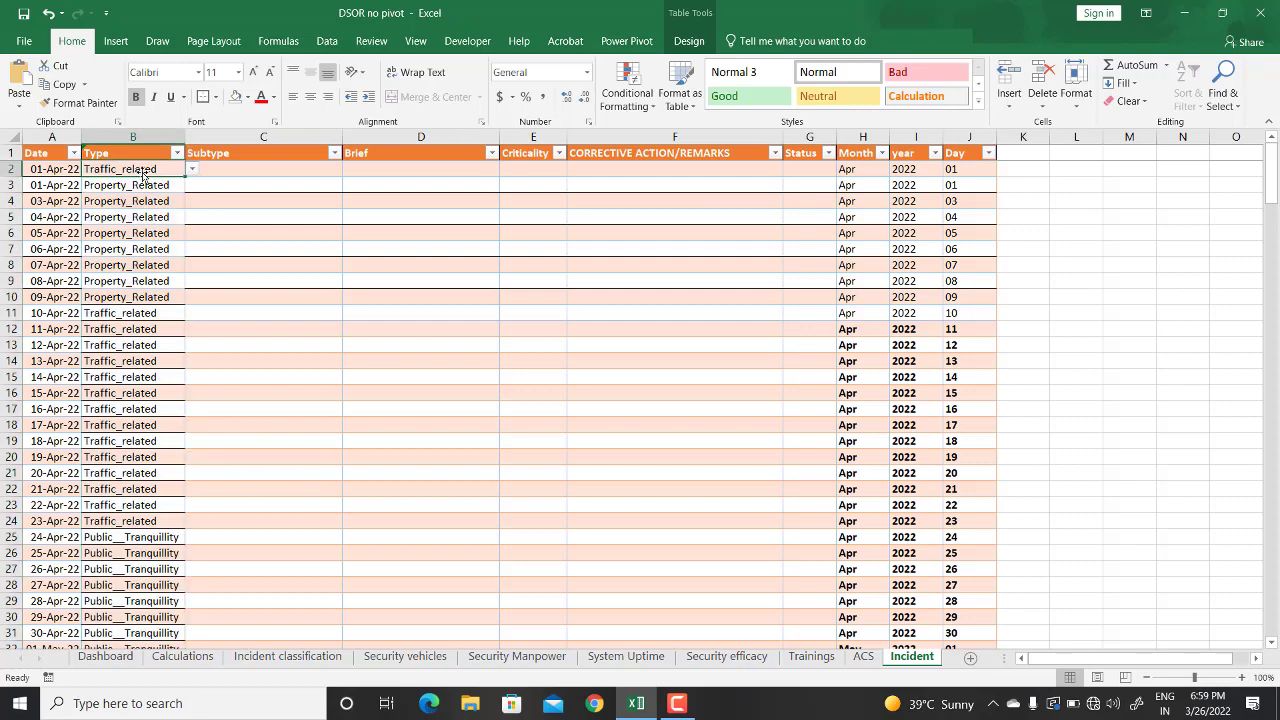
{"action": "left_click", "coordinate": [192, 172]}
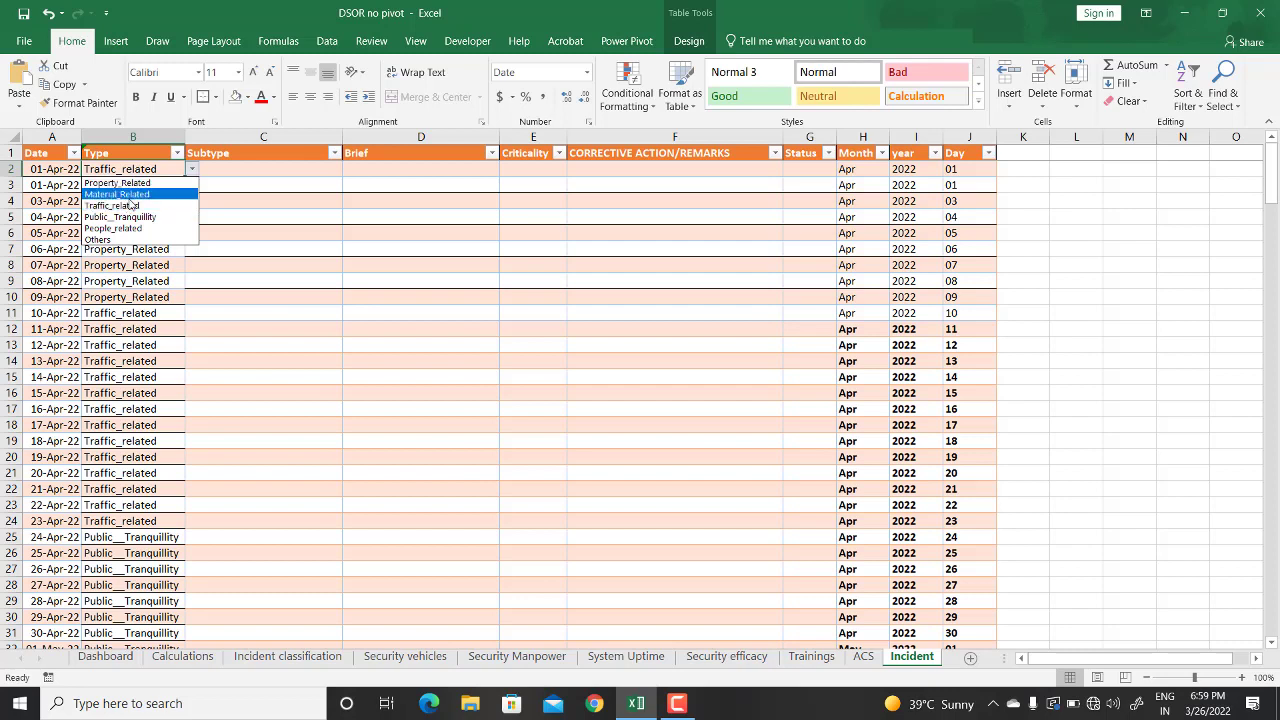
{"action": "left_click", "coordinate": [129, 196]}
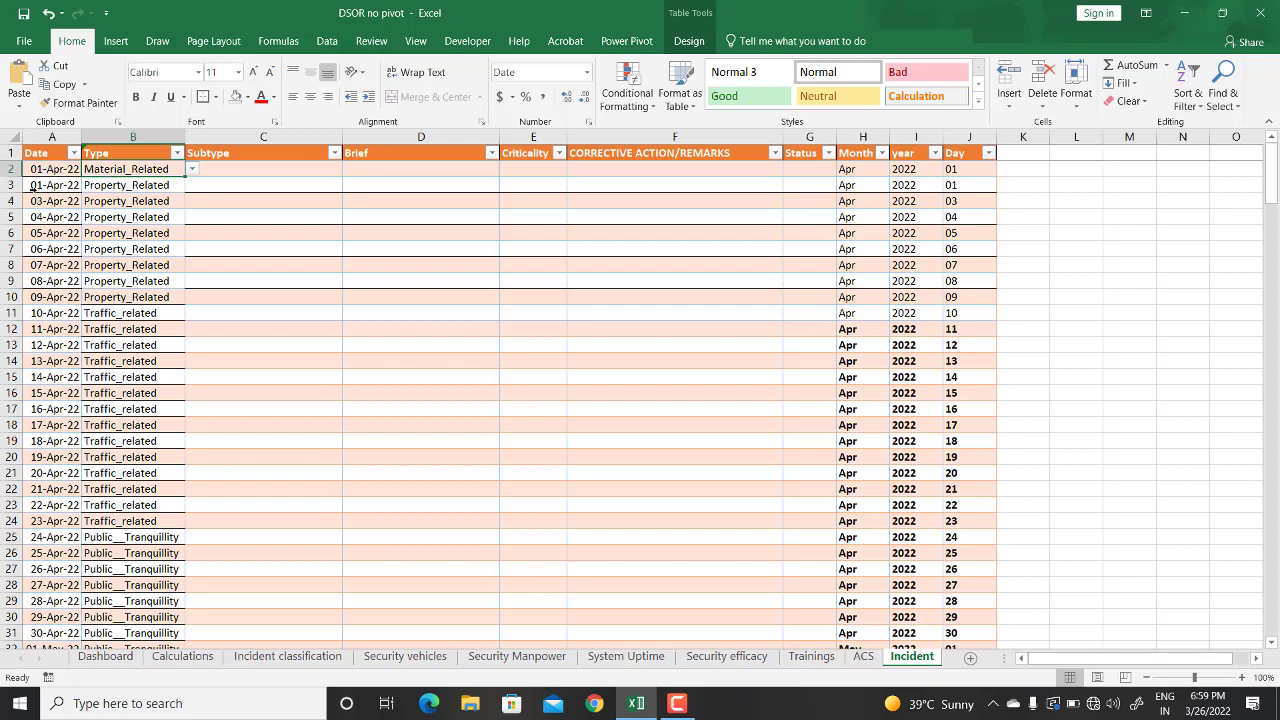
{"action": "left_click", "coordinate": [23, 185]}
{"action": "left_click_drag", "start_coordinate": [8, 169], "coordinate": [10, 185]}
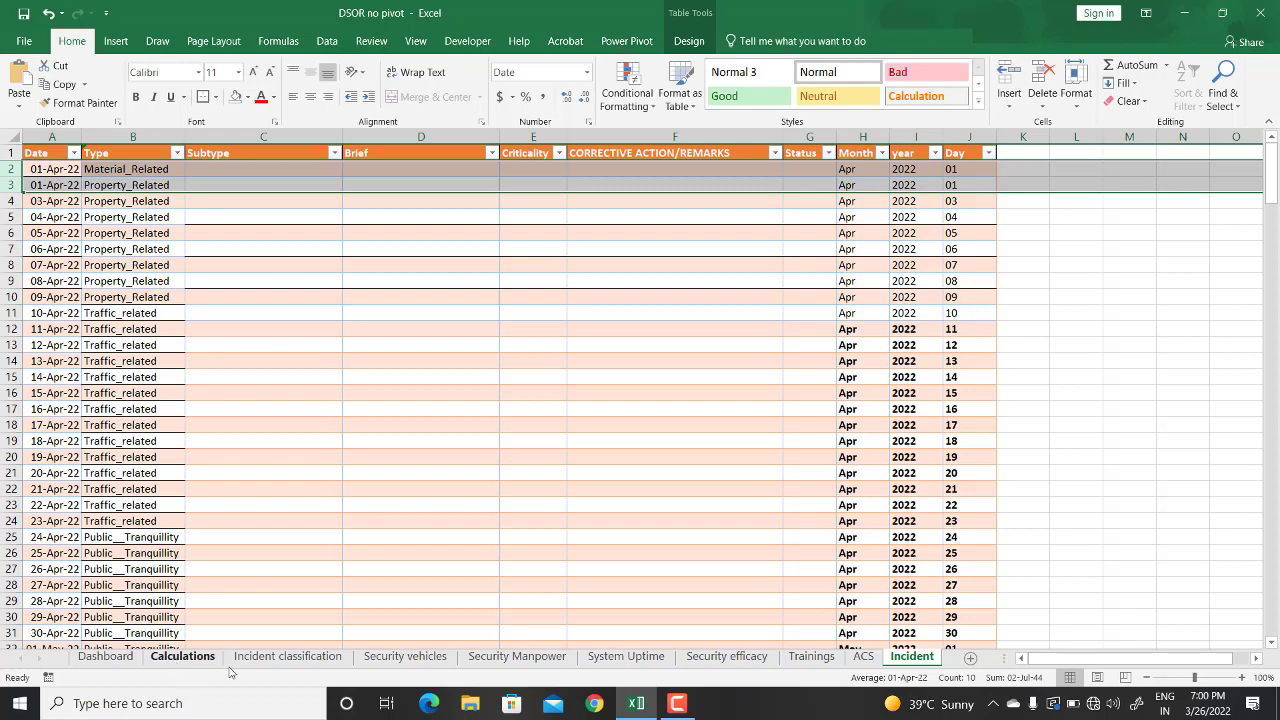
- Review the Calculations sheet down to the monthly summary table and highlight the span above its headings from Incidents to Total Footfall
{"action": "left_click", "coordinate": [180, 657]}
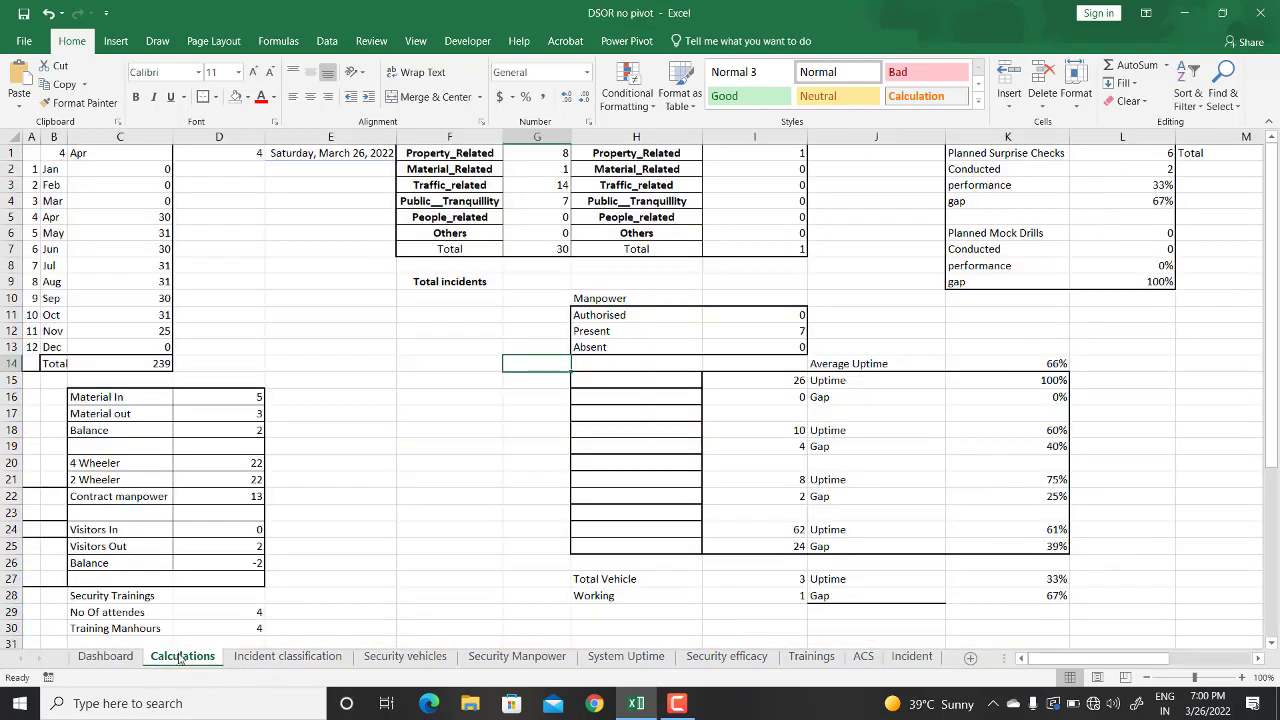
{"action": "mouse_move", "coordinate": [392, 432]}
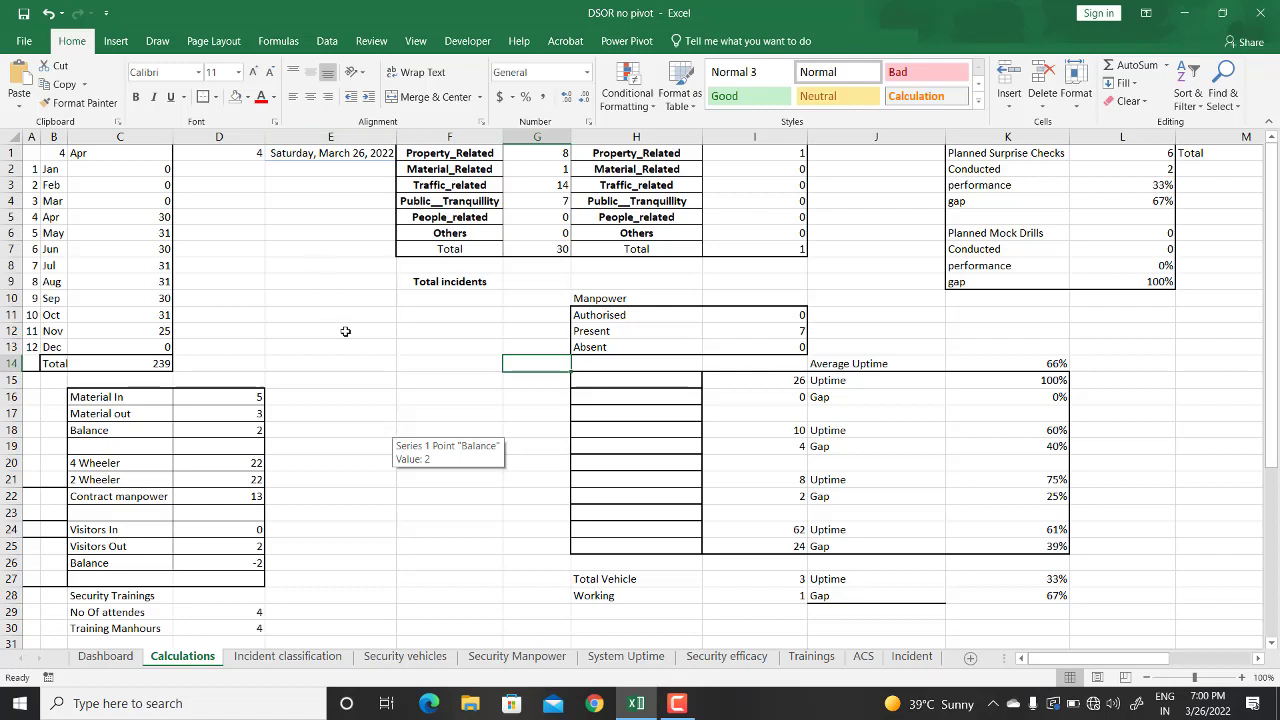
{"action": "scroll", "coordinate": [486, 450], "scroll_direction": "down", "scroll_amount": 3}
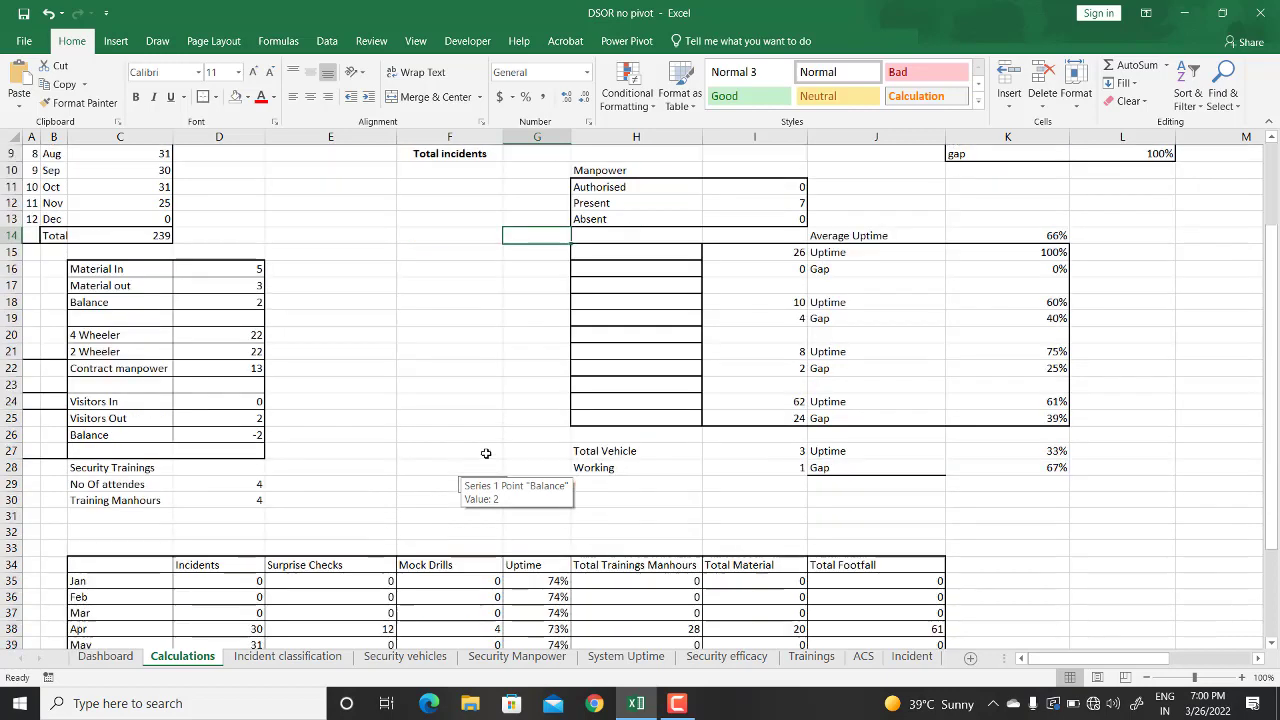
{"action": "scroll", "coordinate": [486, 453], "scroll_direction": "down", "scroll_amount": 3}
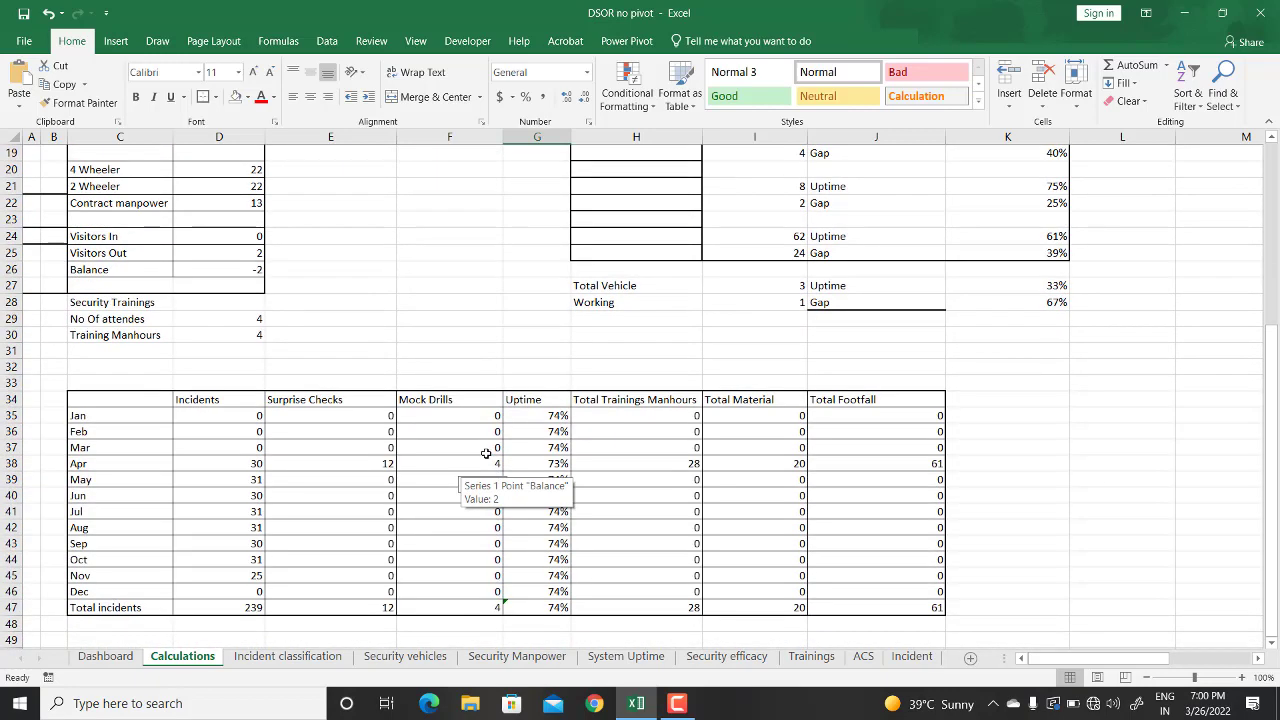
{"action": "left_click_drag", "start_coordinate": [131, 382], "coordinate": [872, 382]}
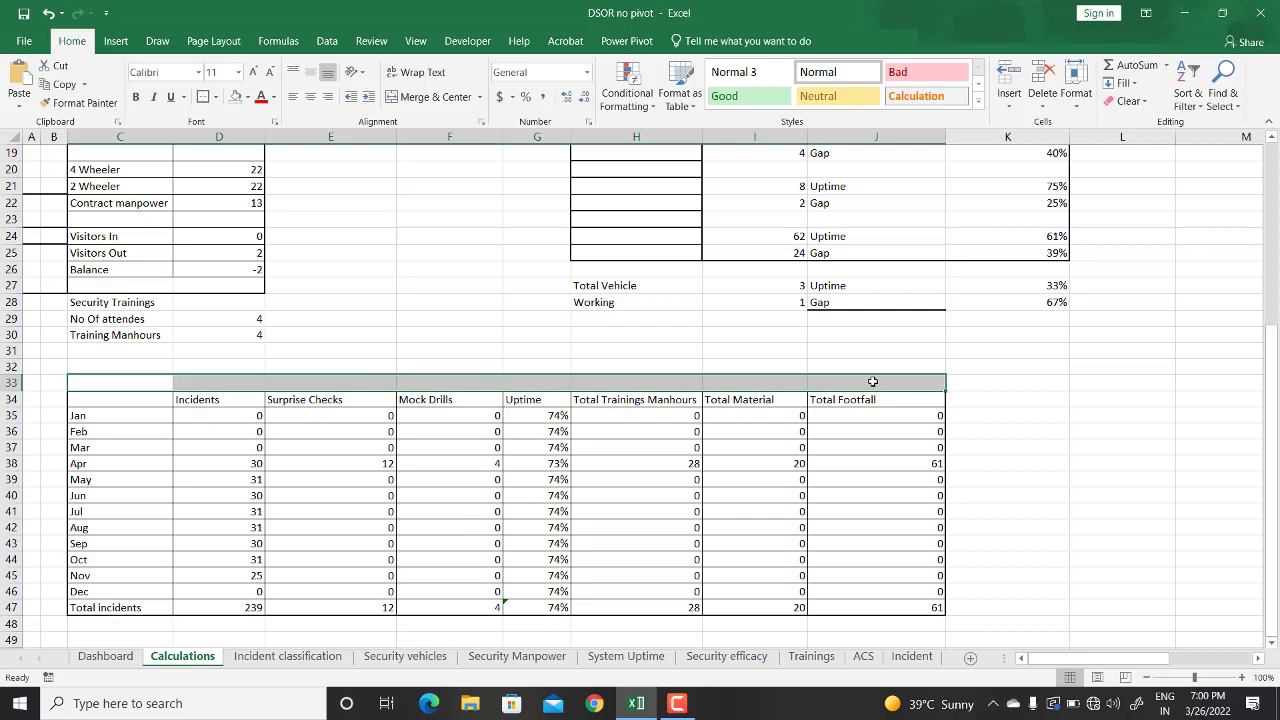
{"action": "left_click", "coordinate": [457, 384]}
{"action": "left_click_drag", "start_coordinate": [152, 378], "coordinate": [866, 378]}
- Examine the RGB colour swatches and dashboard icons on the Calculations sheet, and locate the command for inserting icons
{"action": "scroll", "coordinate": [290, 328], "scroll_direction": "up", "scroll_amount": 6}
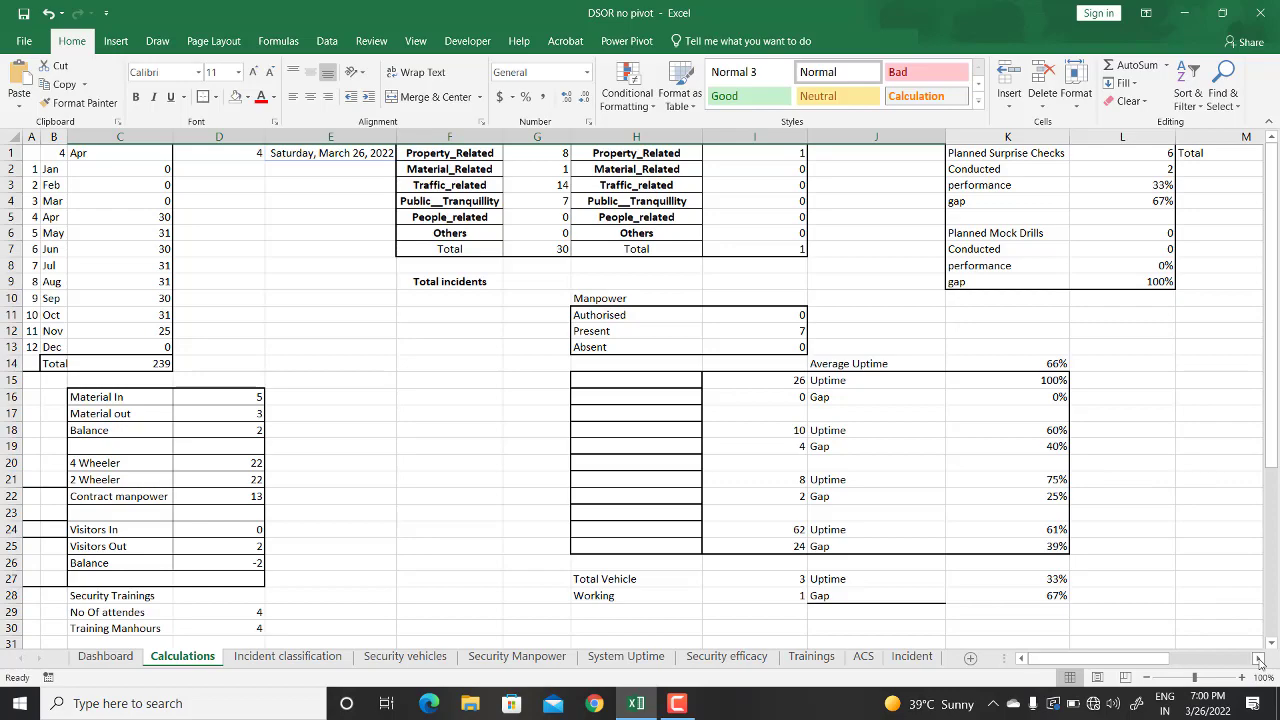
{"action": "left_click", "coordinate": [1258, 658]}
{"action": "left_click", "coordinate": [1258, 658]}
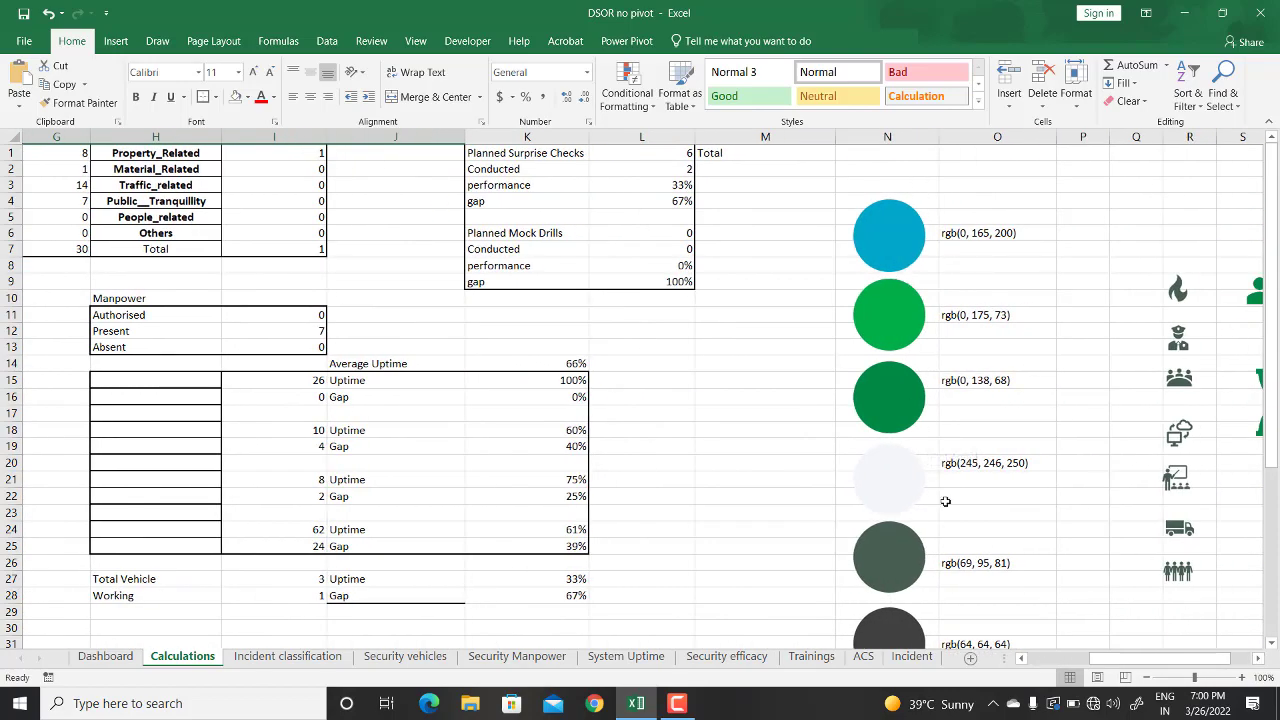
{"action": "scroll", "coordinate": [916, 406], "scroll_direction": "down", "scroll_amount": 4}
{"action": "scroll", "coordinate": [1005, 543], "scroll_direction": "up", "scroll_amount": 4}
{"action": "left_click", "coordinate": [1258, 658]}
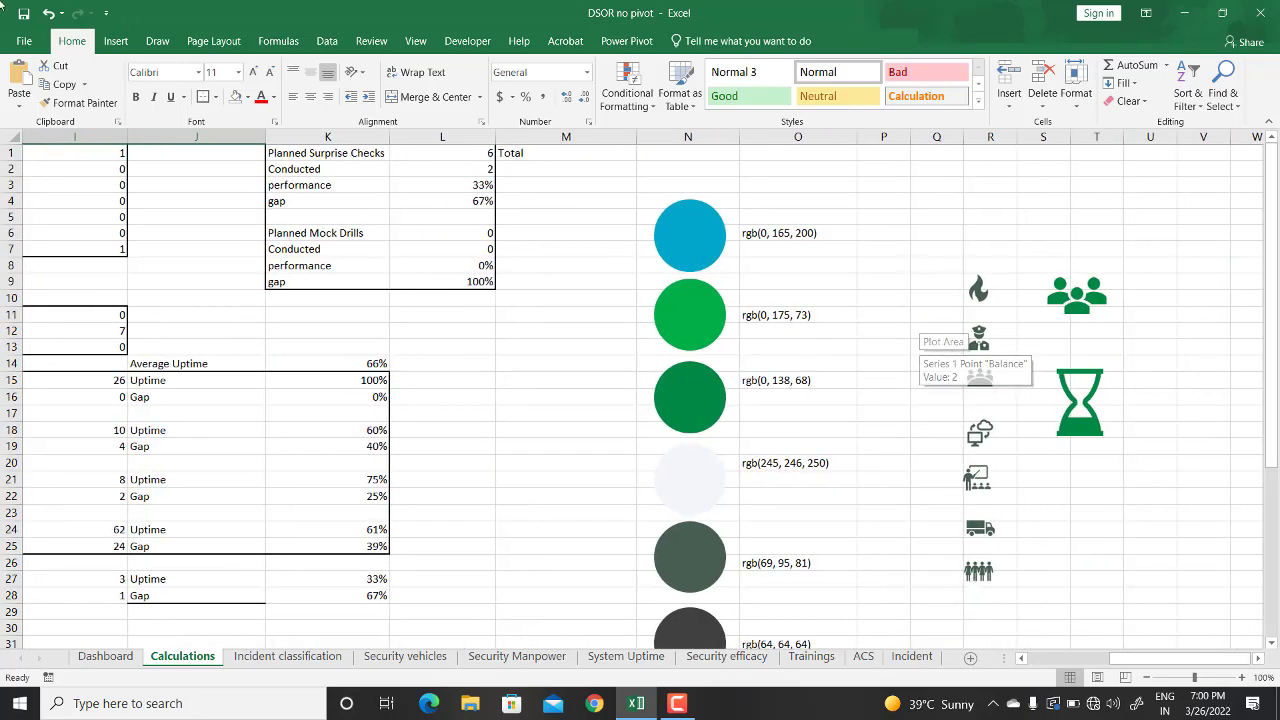
{"action": "left_click", "coordinate": [118, 42]}
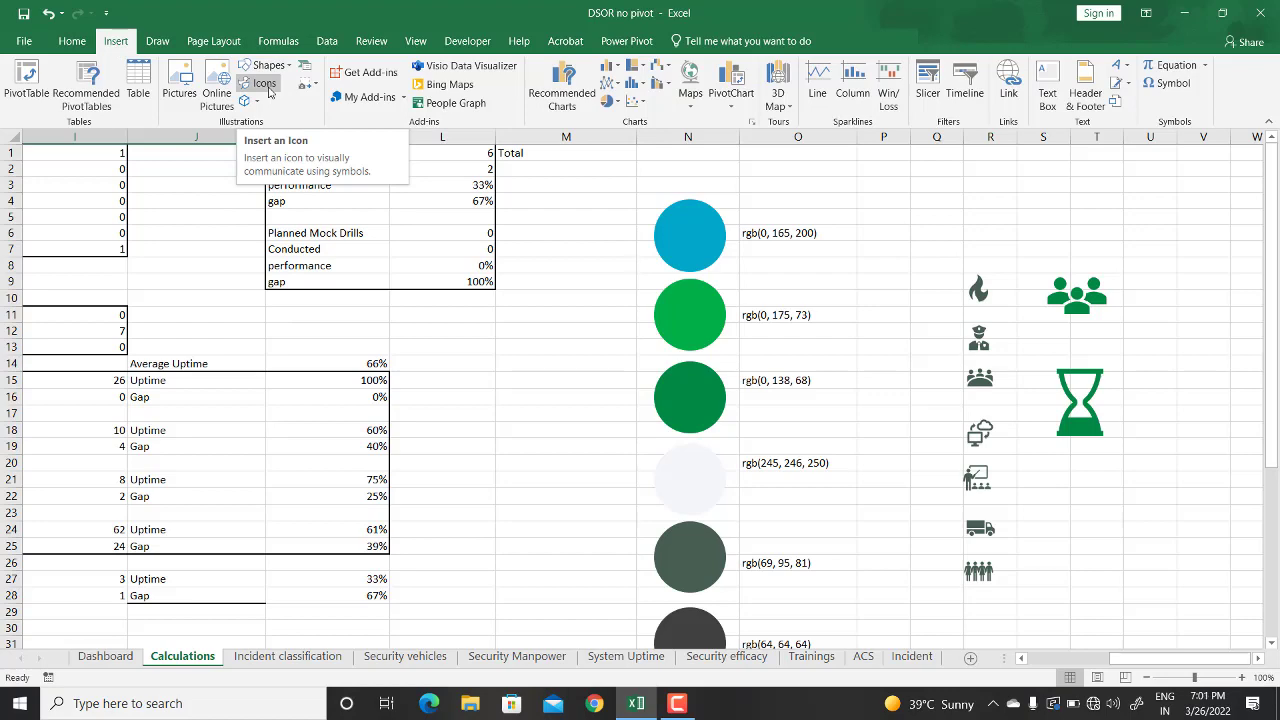
- Return to the start of the Dashboard sheet to view its title, selectors and summary cards
{"action": "left_click", "coordinate": [105, 656]}
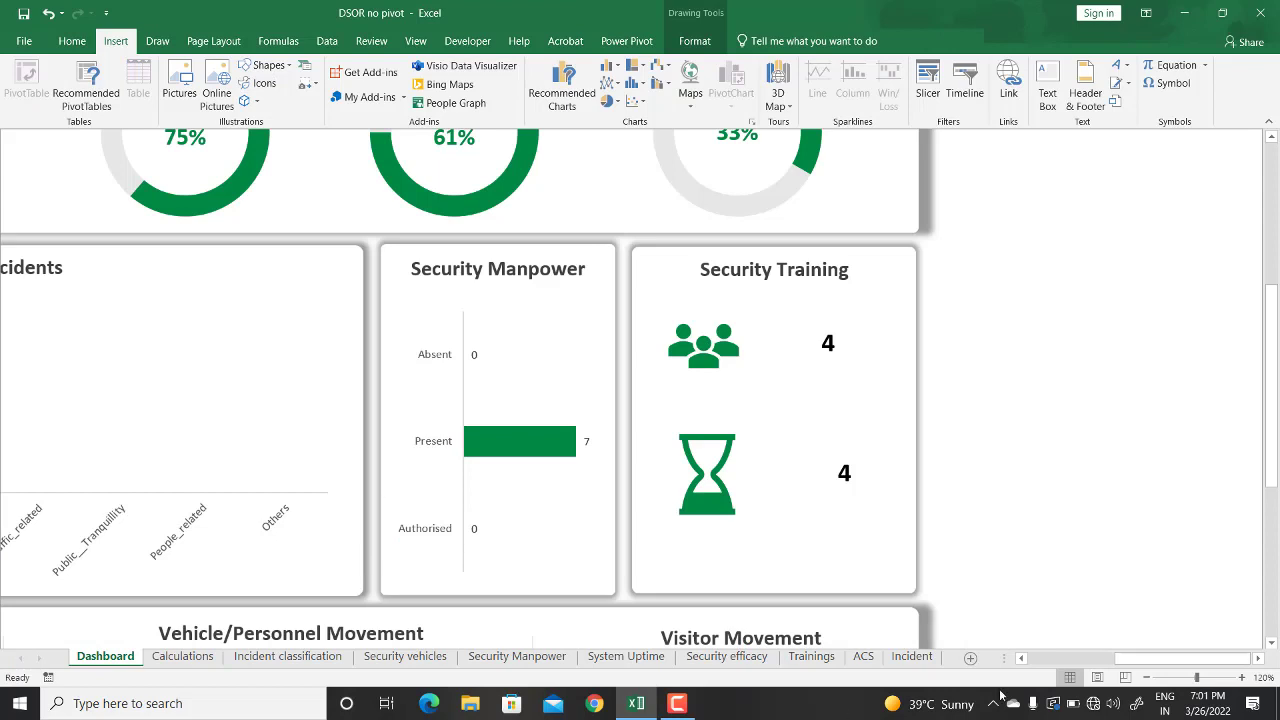
{"action": "left_click_drag", "start_coordinate": [1132, 660], "coordinate": [1015, 663]}
{"action": "scroll", "coordinate": [575, 455], "scroll_direction": "up", "scroll_amount": 5}
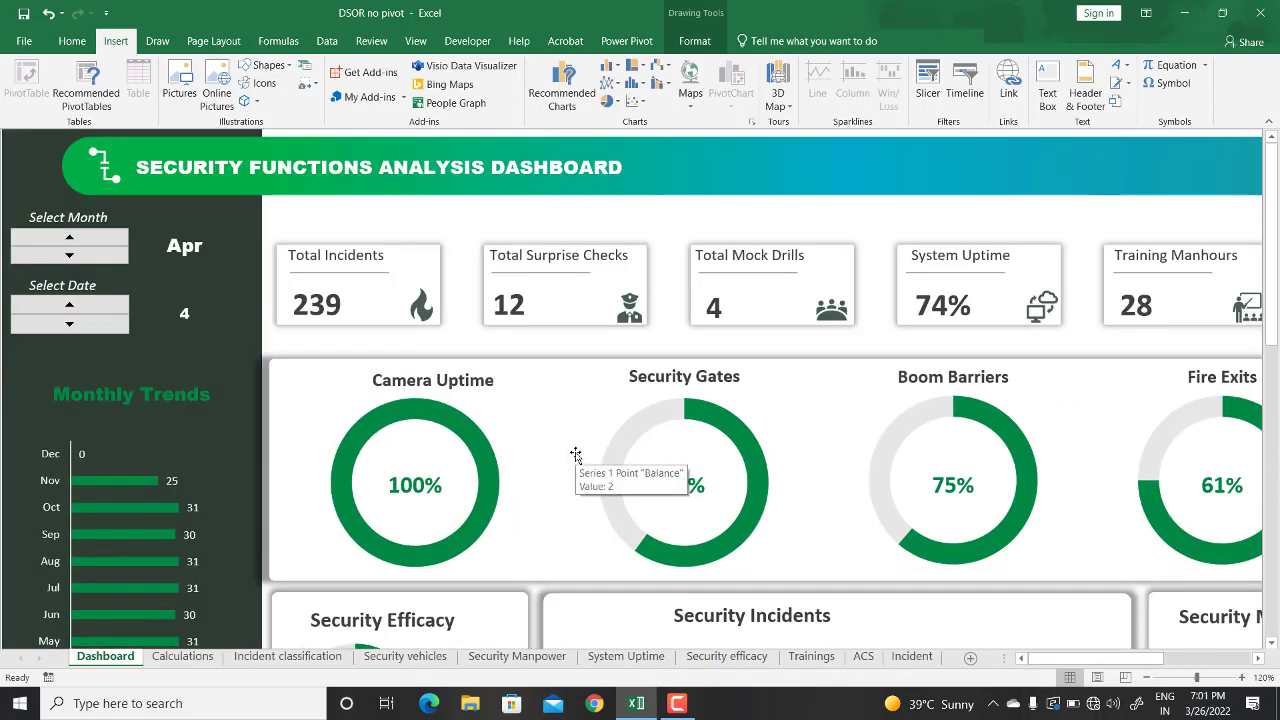